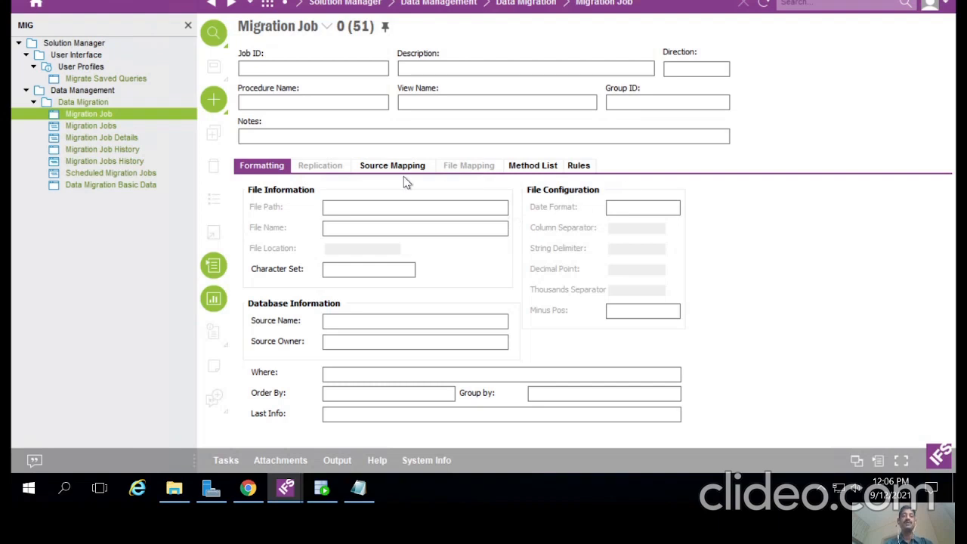
Step: Dismiss the transaction error and move to the Procedure Name field
{"action": "left_click", "coordinate": [325, 102]}
{"action": "left_click", "coordinate": [215, 104]}
{"action": "left_click", "coordinate": [588, 282]}
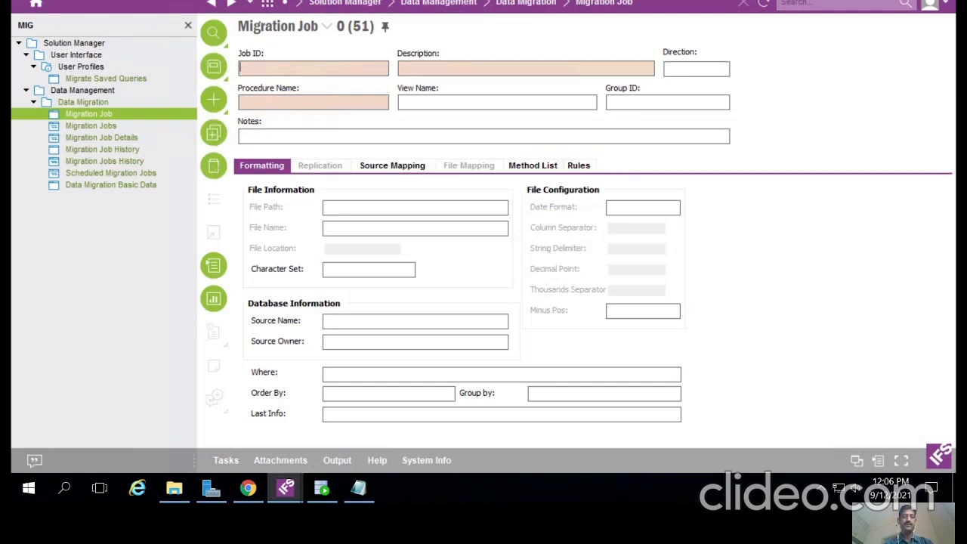
{"action": "key", "text": "Tab"}
Step: Browse the Procedure Name list of values, closing it and then reopening it
{"action": "left_click", "coordinate": [214, 200]}
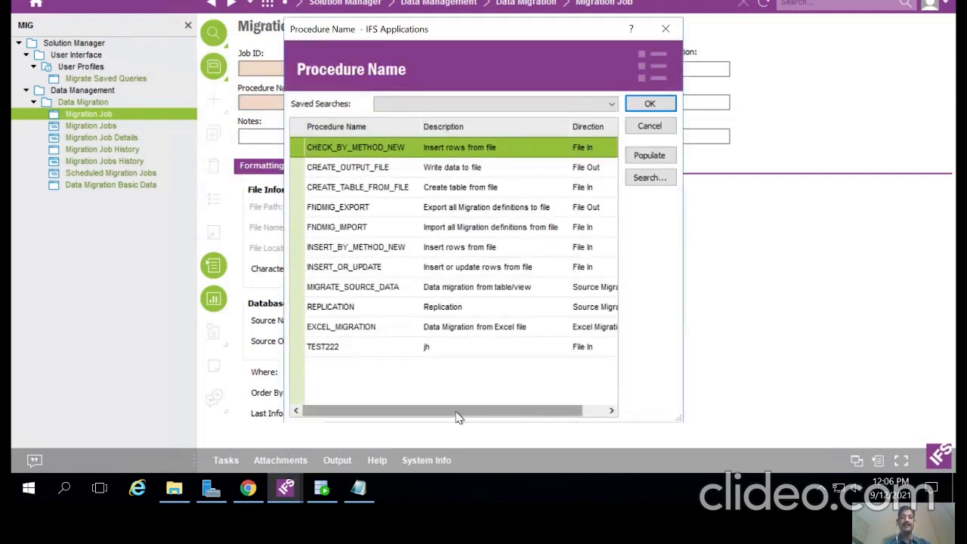
{"action": "left_click_drag", "start_coordinate": [498, 411], "coordinate": [528, 415]}
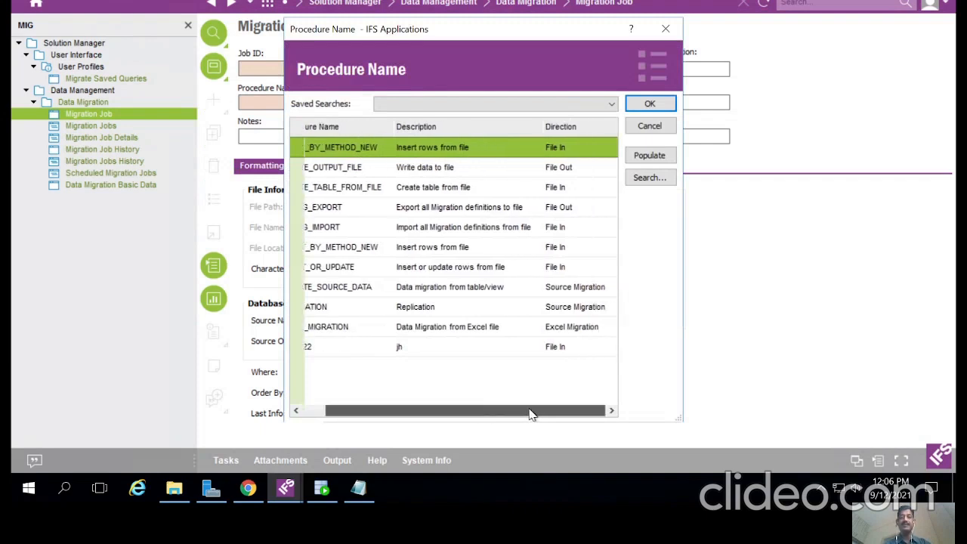
{"action": "left_click_drag", "start_coordinate": [395, 414], "coordinate": [382, 415]}
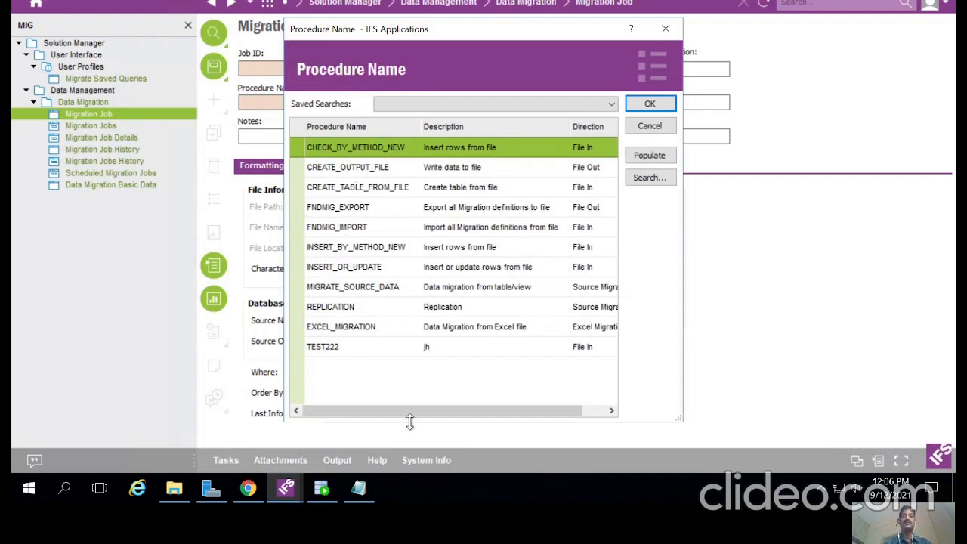
{"action": "left_click", "coordinate": [666, 29]}
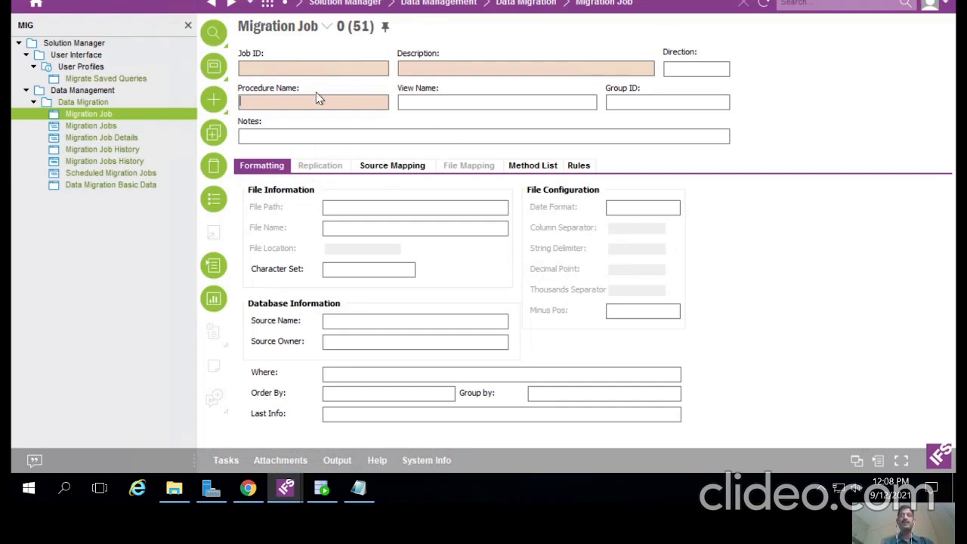
{"action": "left_click", "coordinate": [213, 199]}
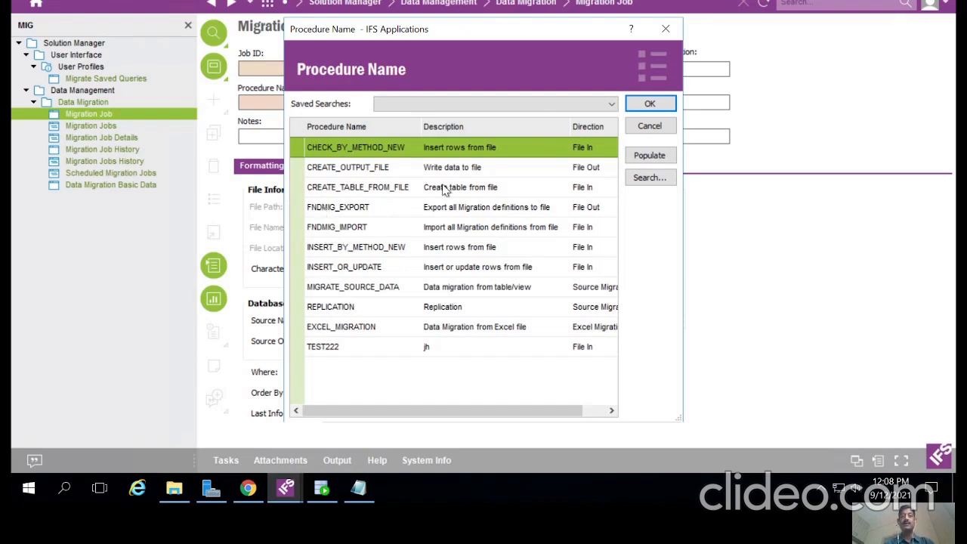
Step: Close the procedure list without choosing one and reload Migration Job from the navigator
{"action": "left_click", "coordinate": [666, 29]}
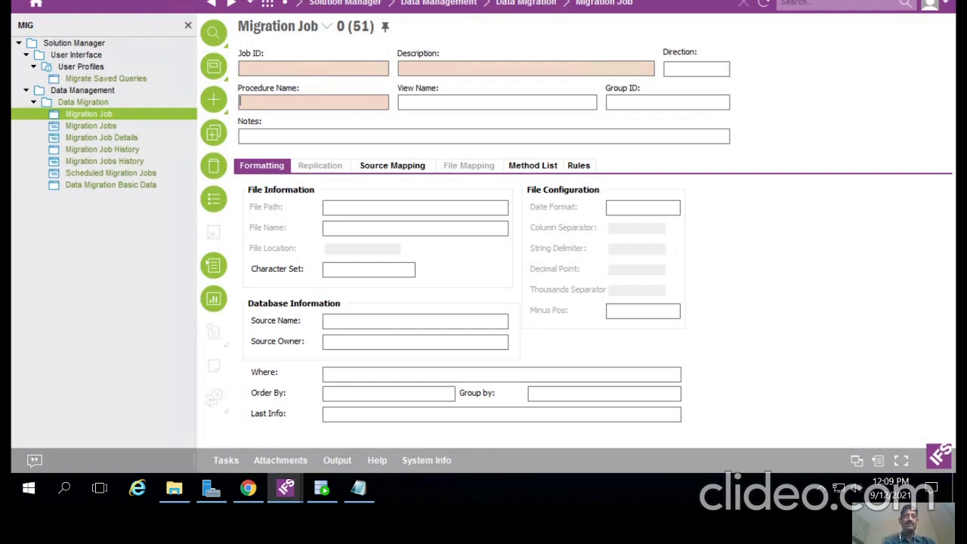
{"action": "left_click", "coordinate": [87, 116]}
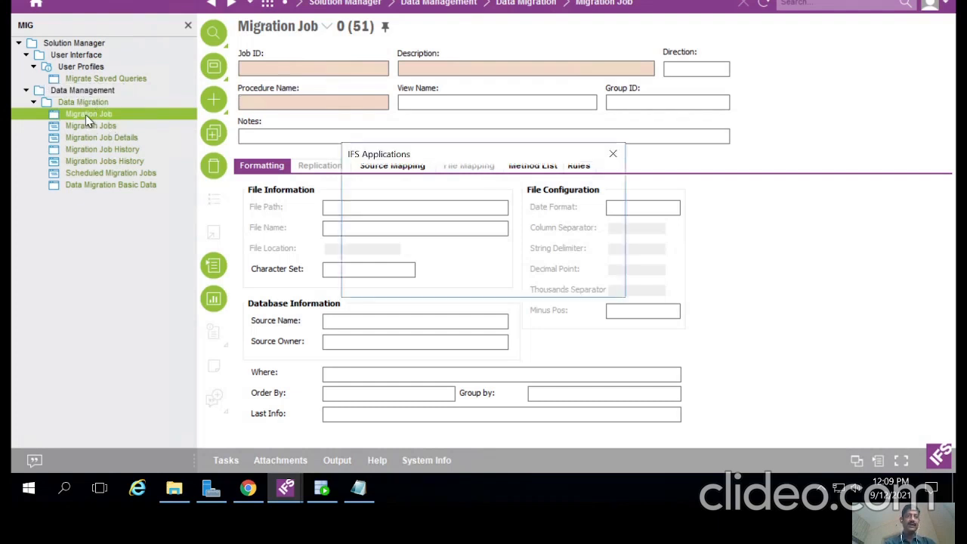
Step: Decline to save the pending changes and create a new blank migration job record
{"action": "left_click", "coordinate": [526, 282]}
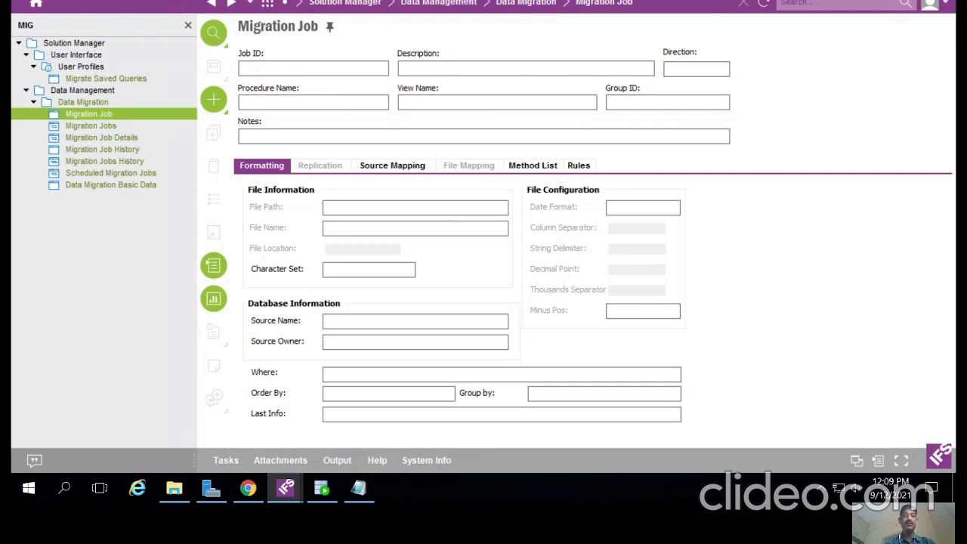
{"action": "left_click", "coordinate": [216, 103]}
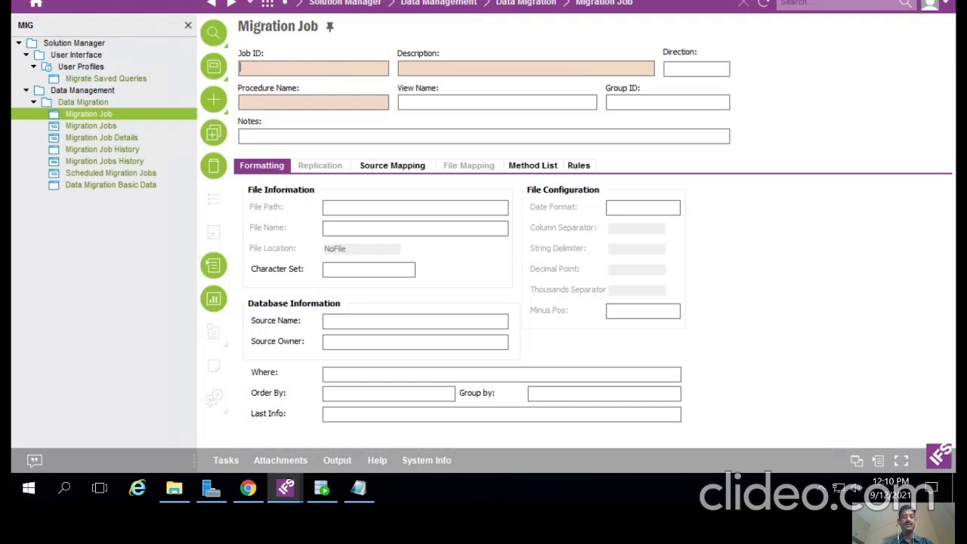
Step: Enter Job ID DEMO123 with description 'insert record in our target system tables or api'
{"action": "type", "text": "DEMO"}
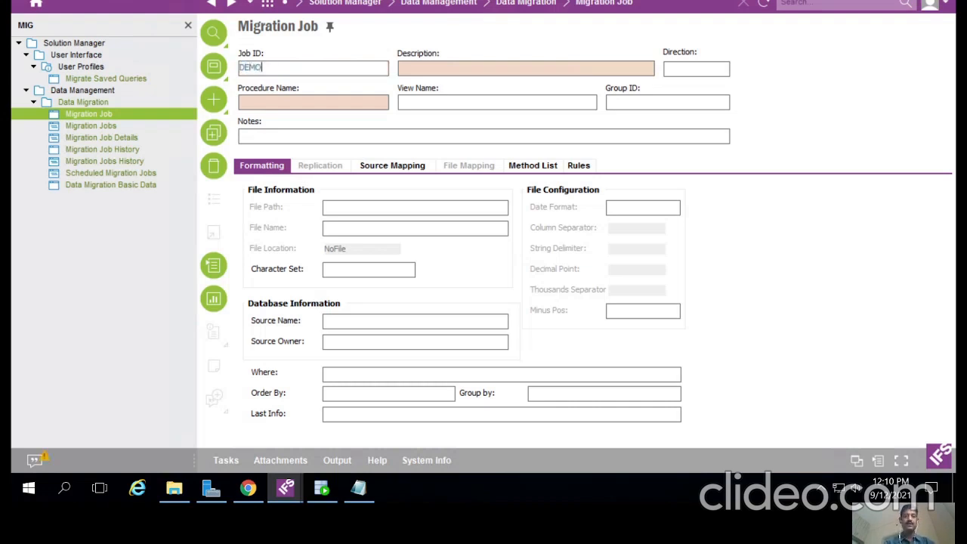
{"action": "type", "text": "123"}
{"action": "key", "text": "Tab"}
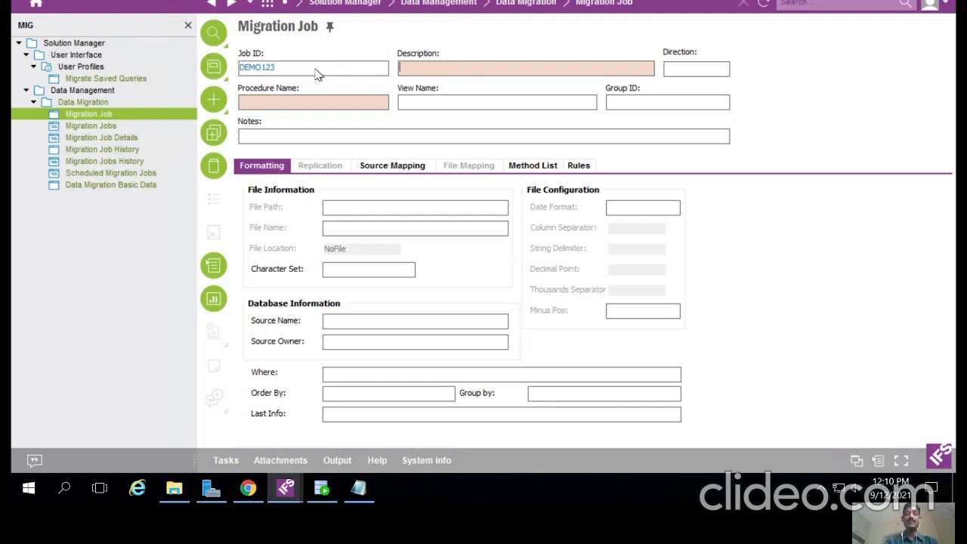
{"action": "type", "text": "INSDR"}
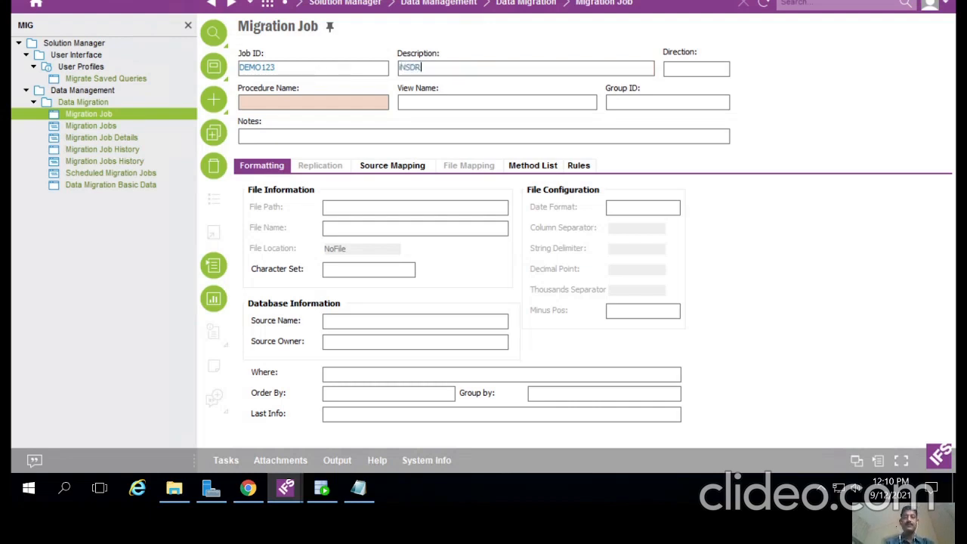
{"action": "key", "text": "BackSpace"}
{"action": "key", "text": "BackSpace"}
{"action": "key", "text": "BackSpace"}
{"action": "key", "text": "BackSpace"}
{"action": "key", "text": "BackSpace"}
{"action": "type", "text": "insert record in oiur"}
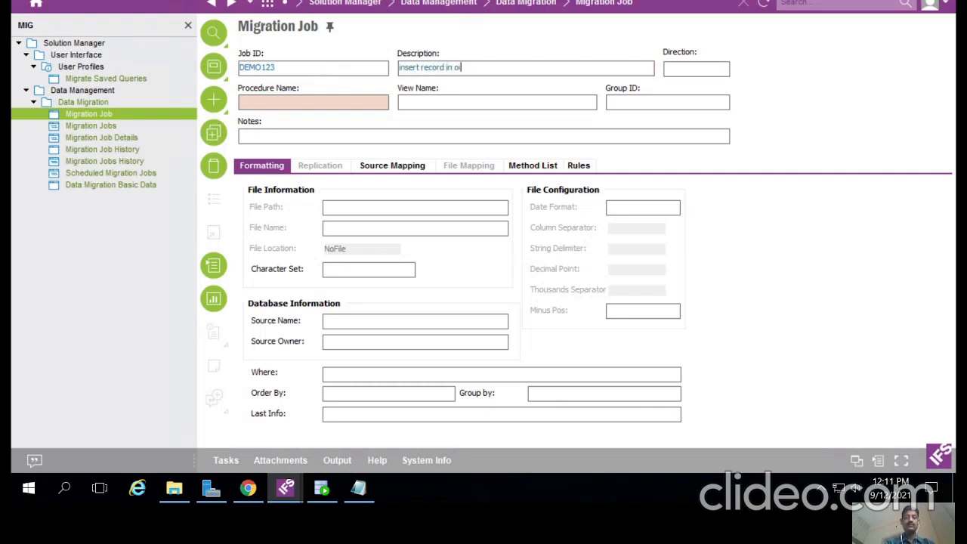
{"action": "key", "text": "BackSpace"}
{"action": "key", "text": "BackSpace"}
{"action": "key", "text": "BackSpace"}
{"action": "key", "text": "BackSpace"}
{"action": "type", "text": "you"}
{"action": "key", "text": "BackSpace"}
{"action": "key", "text": "BackSpace"}
{"action": "key", "text": "BackSpace"}
{"action": "type", "text": "ur target system tables or a"}
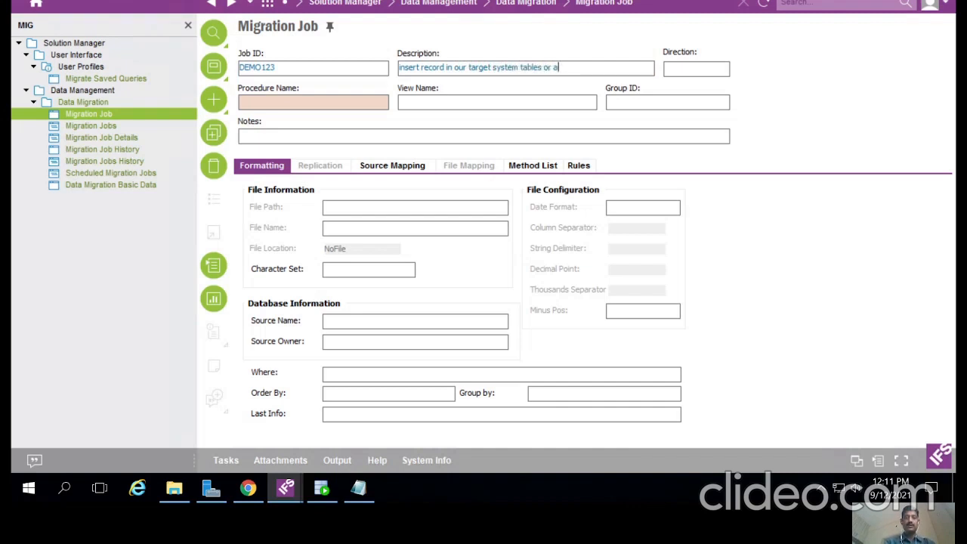
{"action": "type", "text": "pi"}
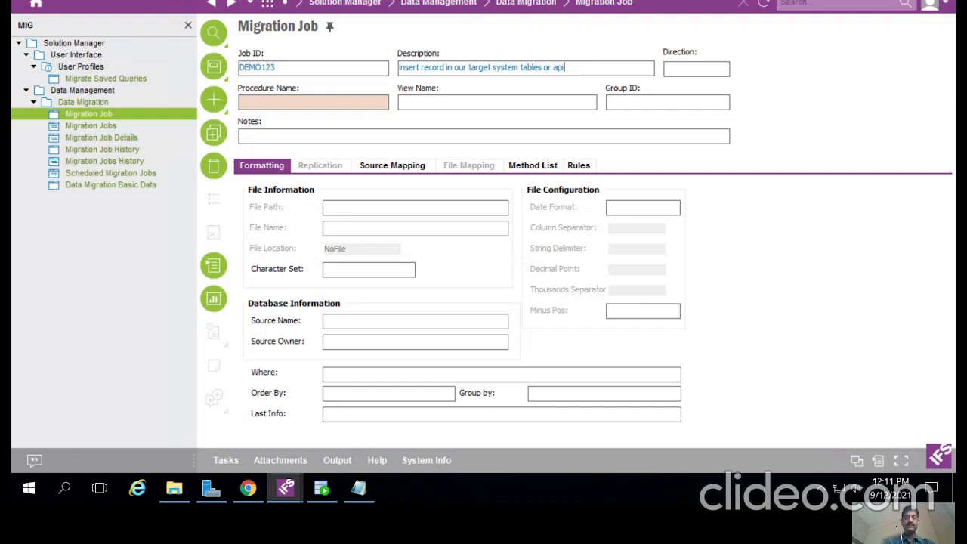
Step: Open the Procedure Name list of values for job DEMO123
{"action": "left_click", "coordinate": [278, 102]}
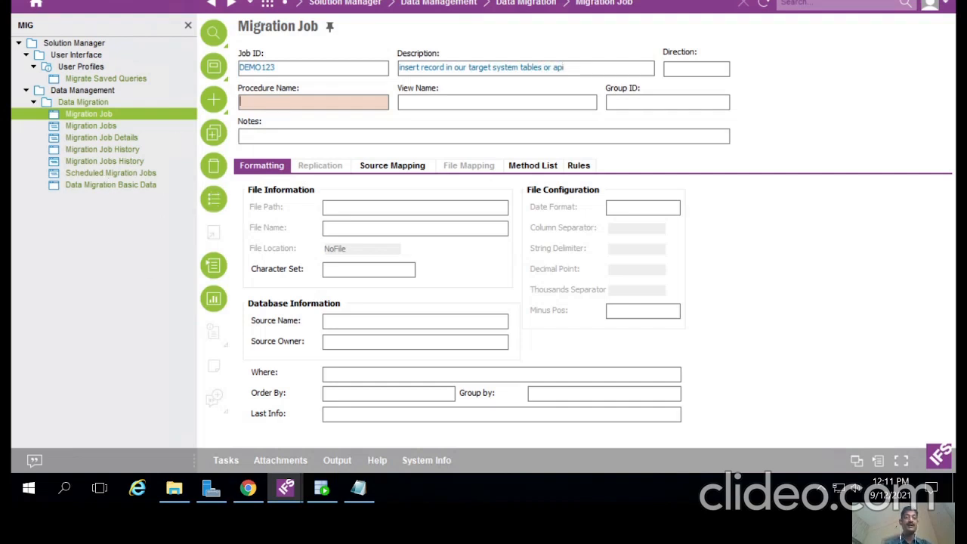
{"action": "left_click", "coordinate": [214, 197]}
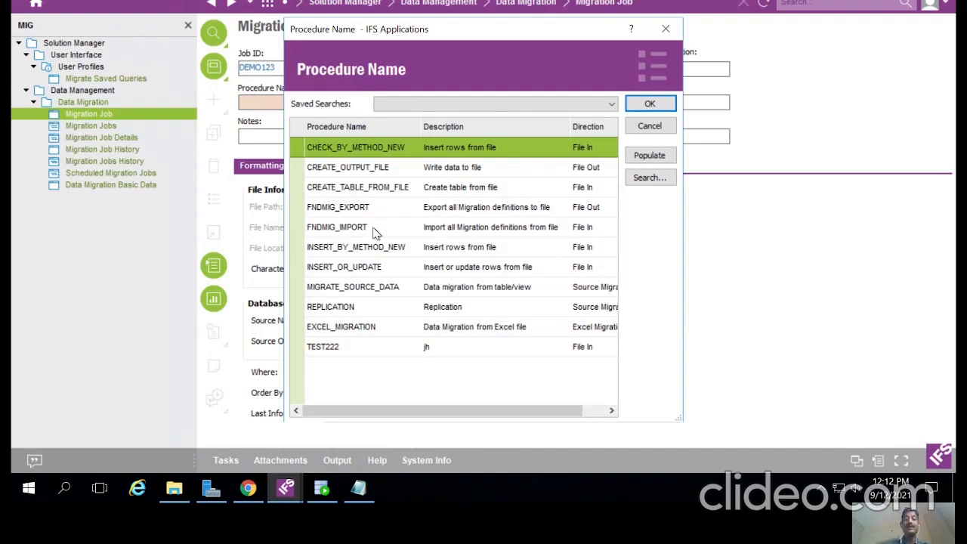
Step: Choose INSERT_OR_UPDATE from the Procedure Name list
{"action": "left_click", "coordinate": [326, 274]}
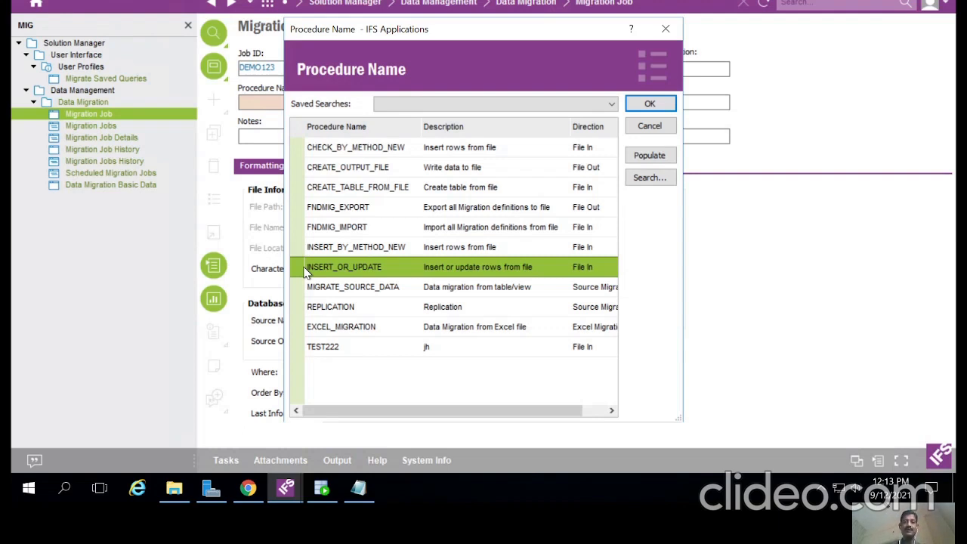
{"action": "double_click", "coordinate": [306, 271]}
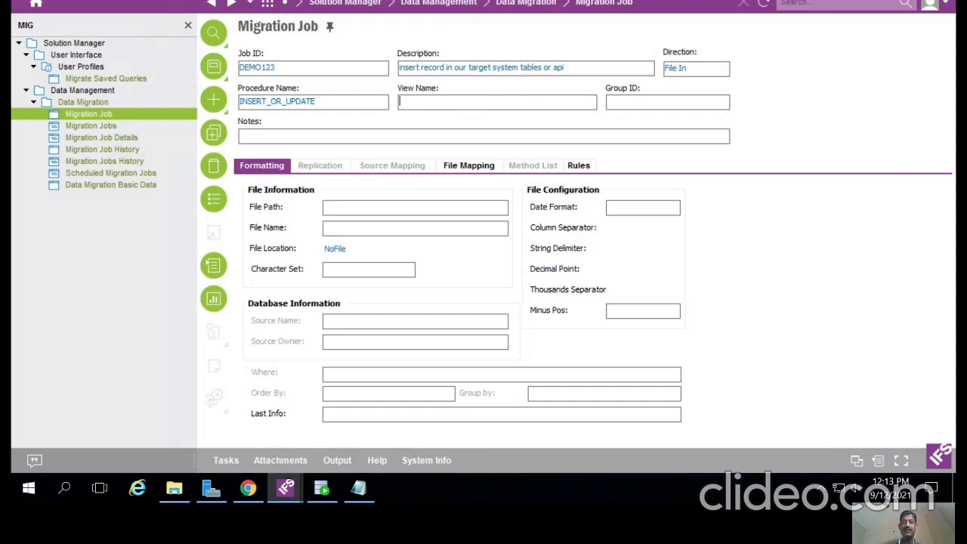
Step: Start a View Name search, then switch to the Procurement Basic Data window
{"action": "left_click", "coordinate": [215, 201]}
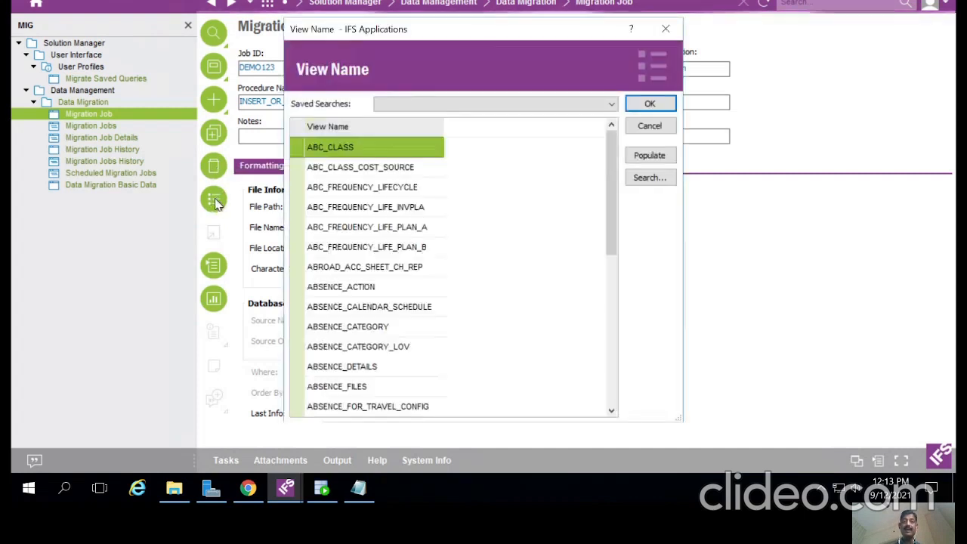
{"action": "left_click", "coordinate": [661, 185]}
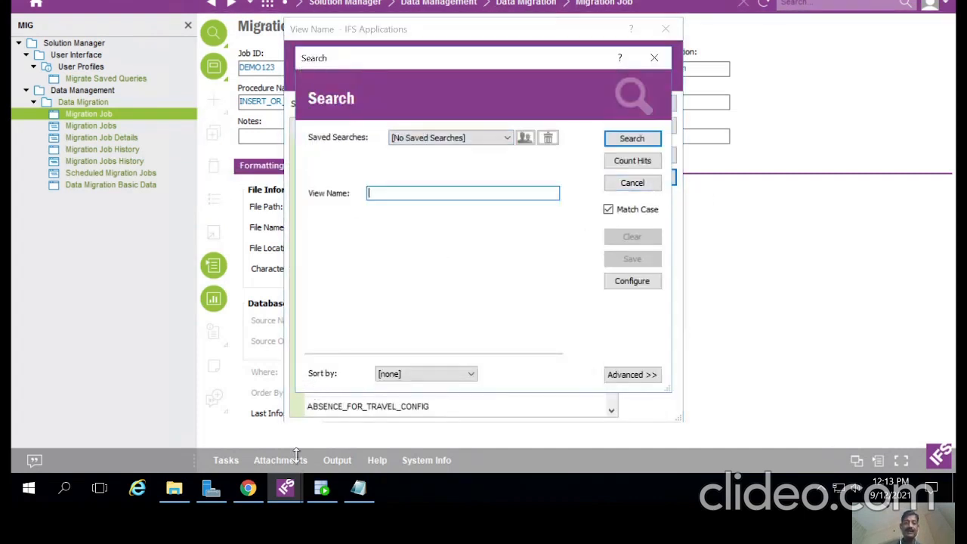
{"action": "left_click", "coordinate": [285, 489]}
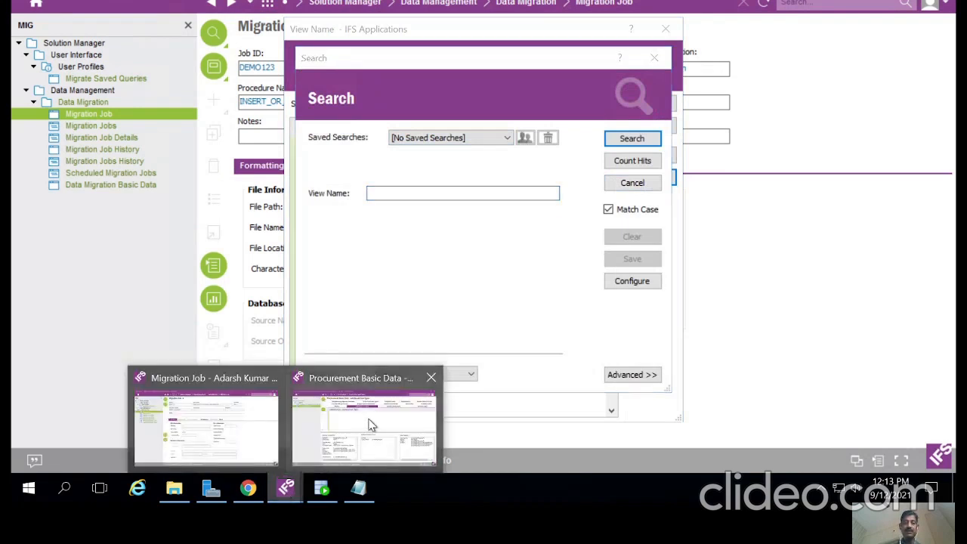
{"action": "left_click", "coordinate": [370, 426]}
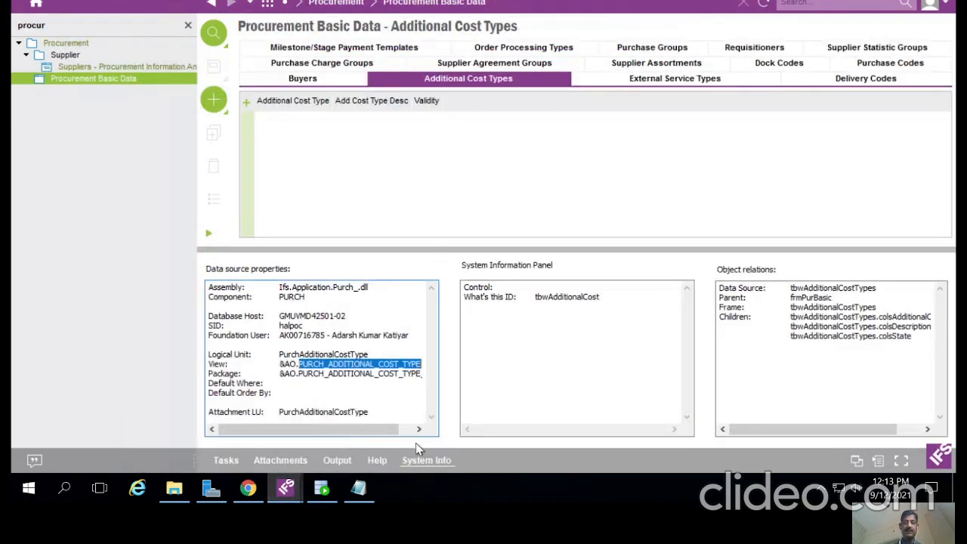
Step: Copy the view name PURCH_ADDITIONAL_COST_TYPE from the Additional Cost Types data source info
{"action": "left_click", "coordinate": [423, 458]}
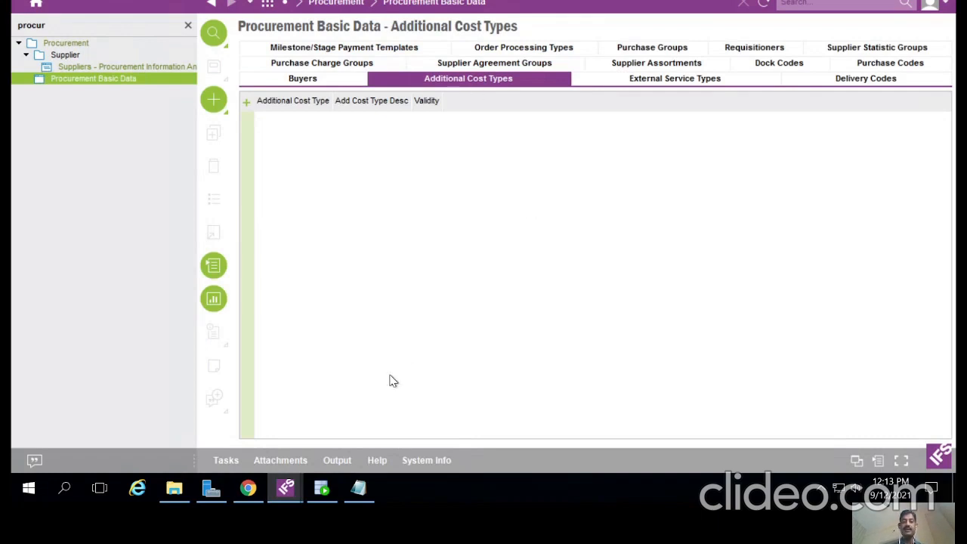
{"action": "left_click", "coordinate": [420, 459]}
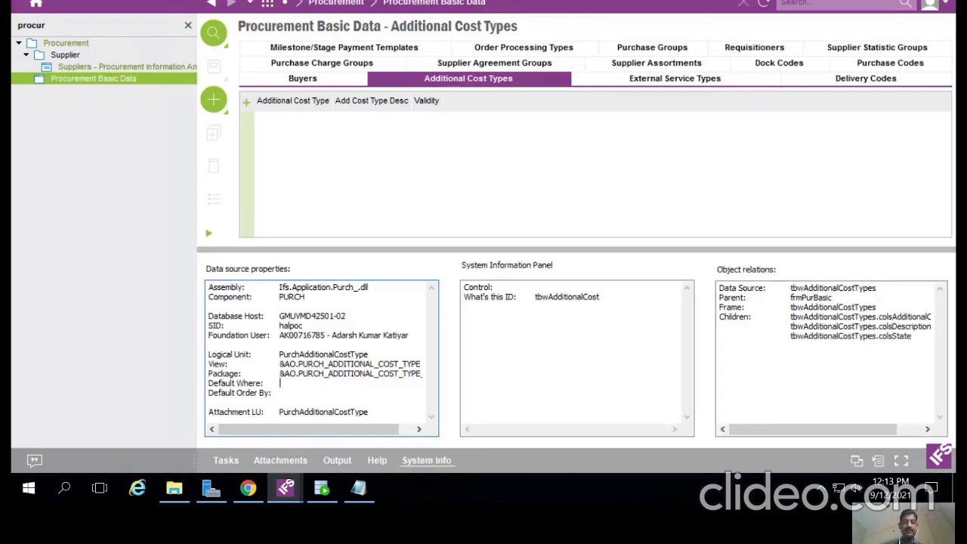
{"action": "left_click_drag", "start_coordinate": [299, 363], "coordinate": [421, 364]}
{"action": "key", "text": "ctrl+c"}
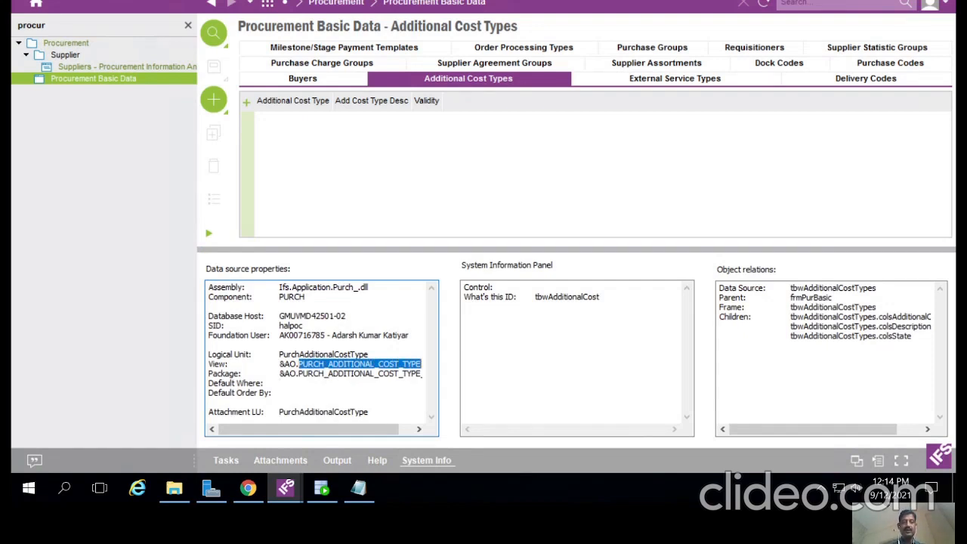
{"action": "double_click", "coordinate": [293, 297]}
{"action": "double_click", "coordinate": [306, 355]}
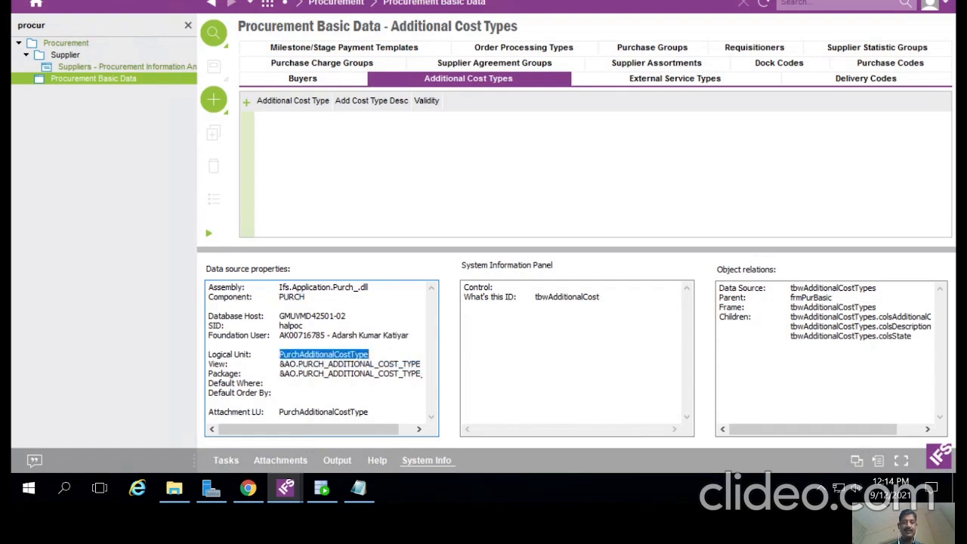
{"action": "double_click", "coordinate": [325, 374]}
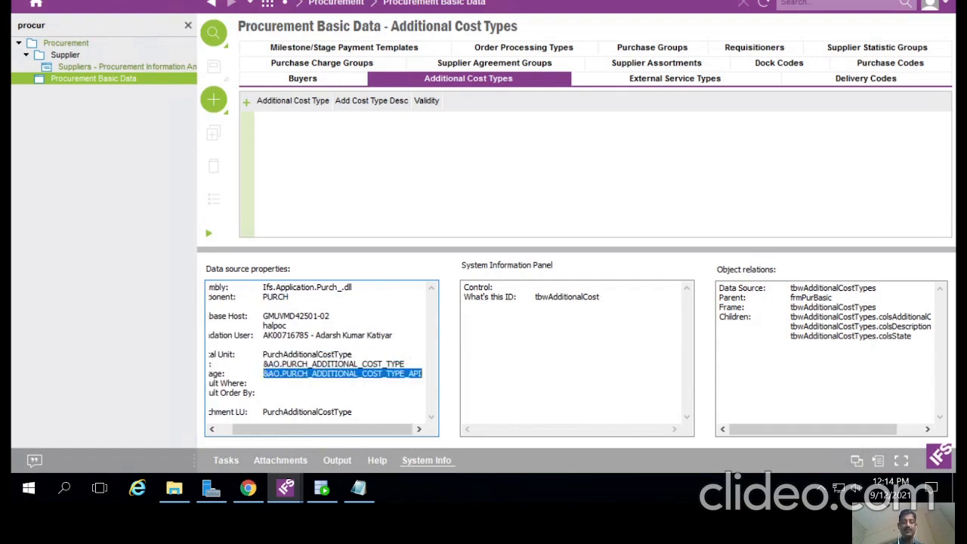
{"action": "left_click", "coordinate": [297, 363]}
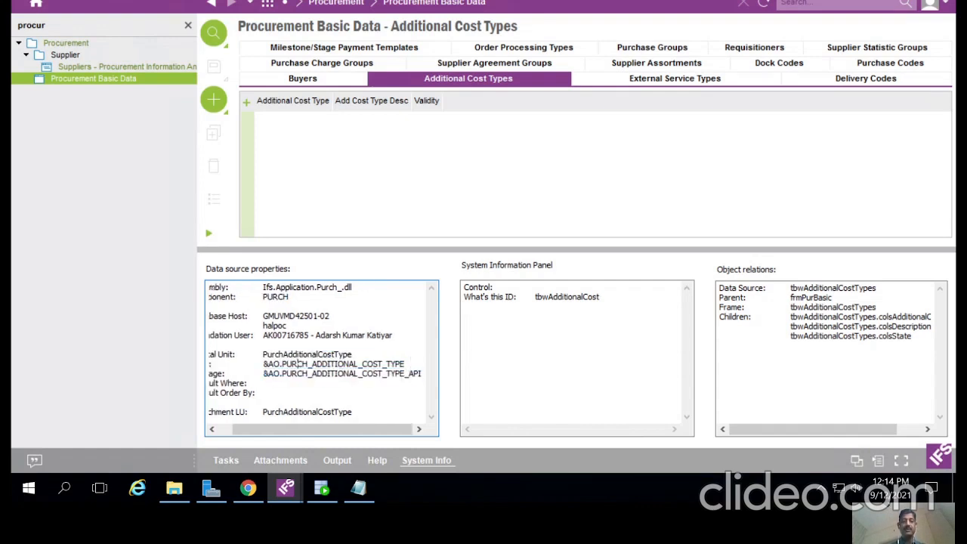
{"action": "mouse_move", "coordinate": [291, 485]}
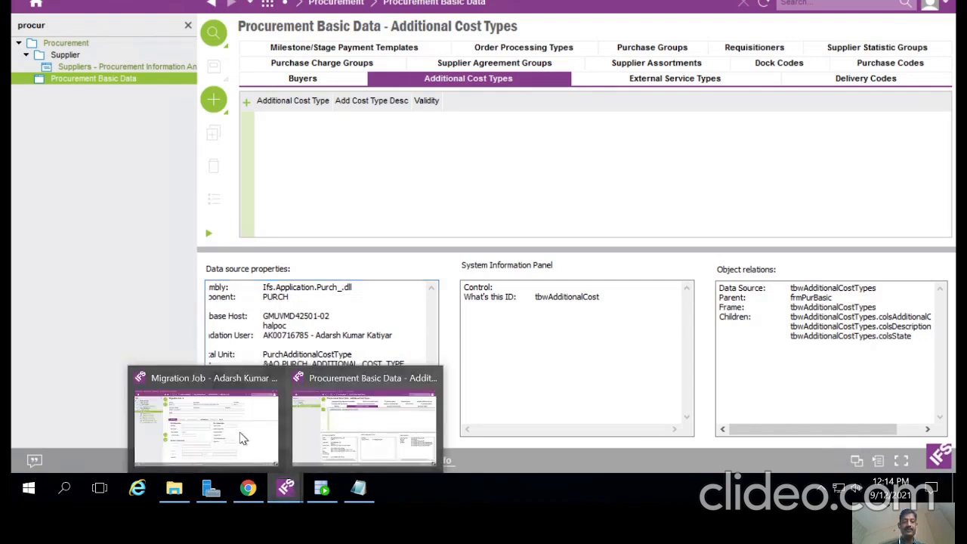
{"action": "left_click", "coordinate": [242, 437]}
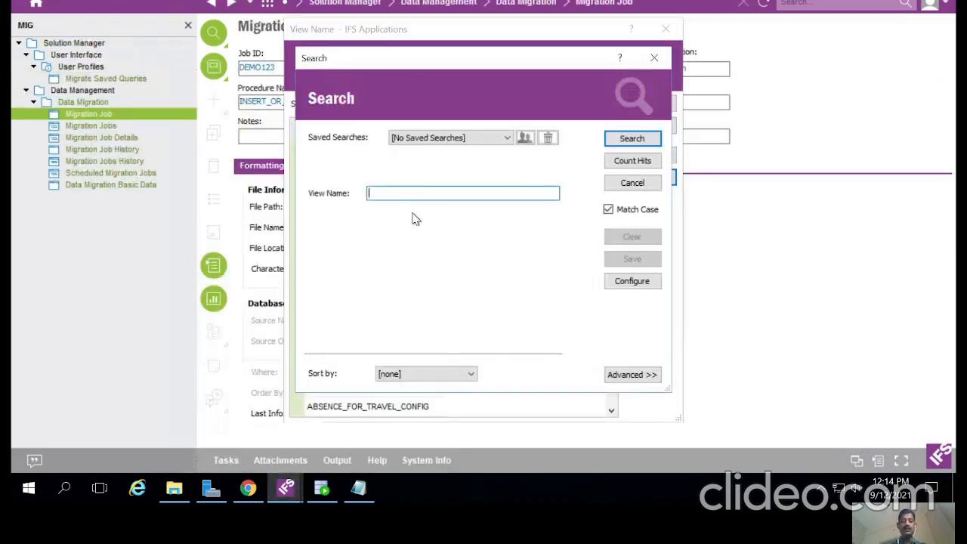
Step: Search for PURCH_ADDITIONAL_COST_TYPE in the View Name dialog and select it as the job's view
{"action": "key", "text": "ctrl+v"}
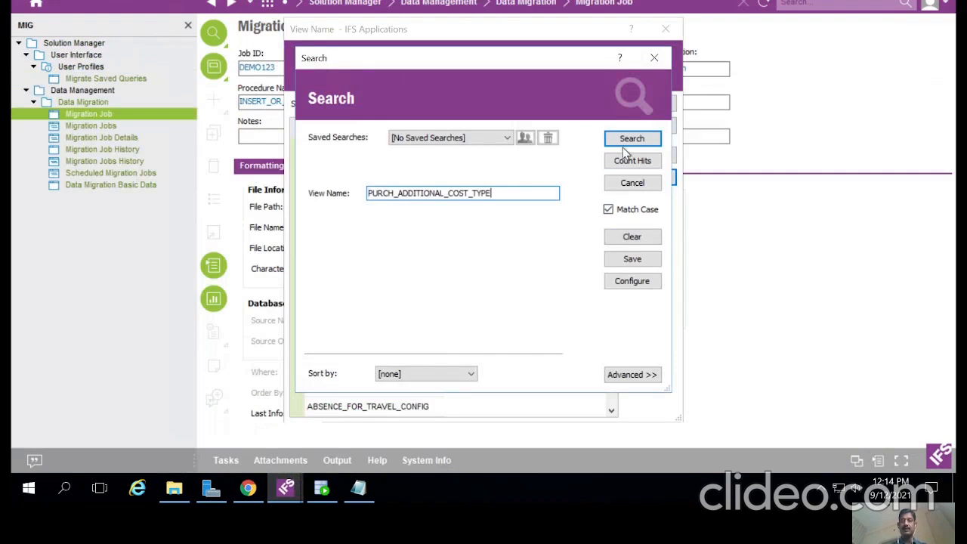
{"action": "left_click", "coordinate": [624, 145]}
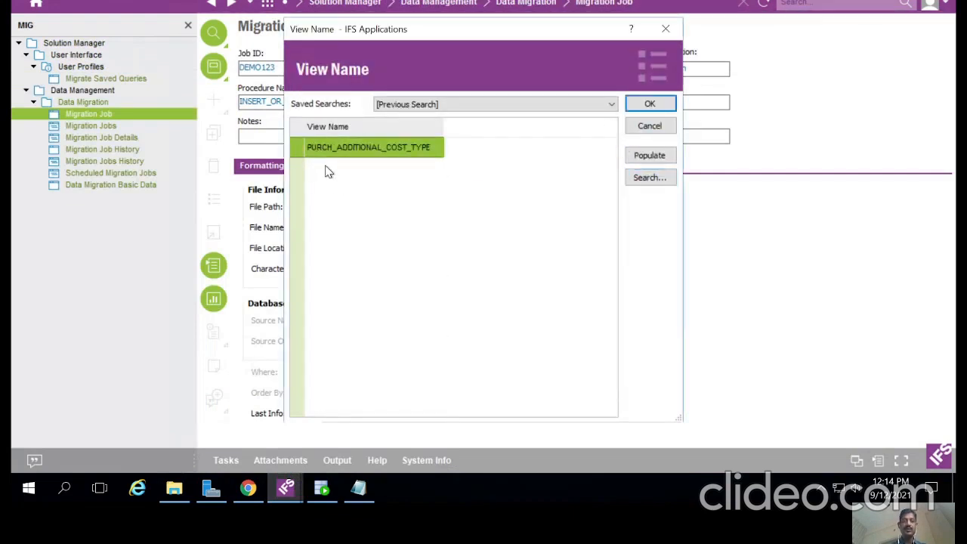
{"action": "double_click", "coordinate": [311, 151]}
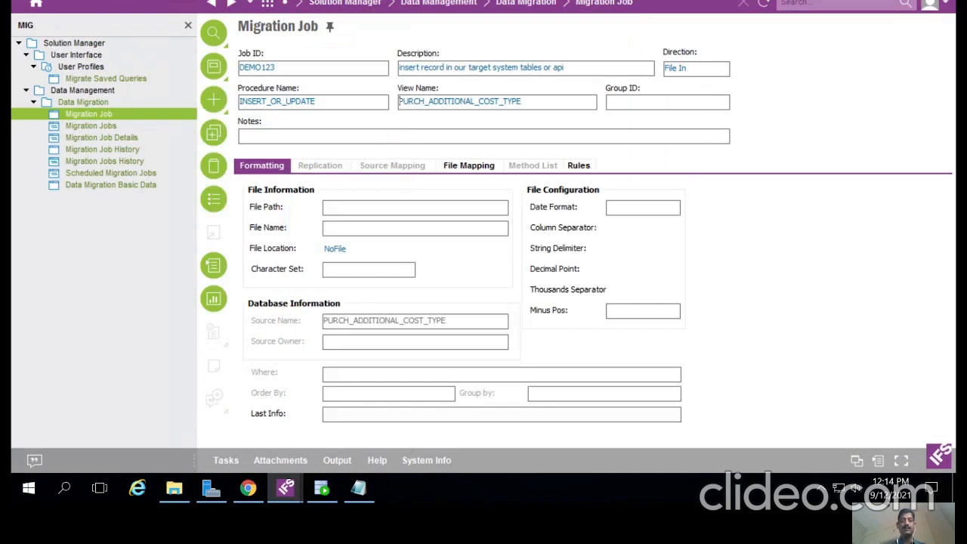
Step: Set the job's File Location to OnClient
{"action": "left_click", "coordinate": [662, 101]}
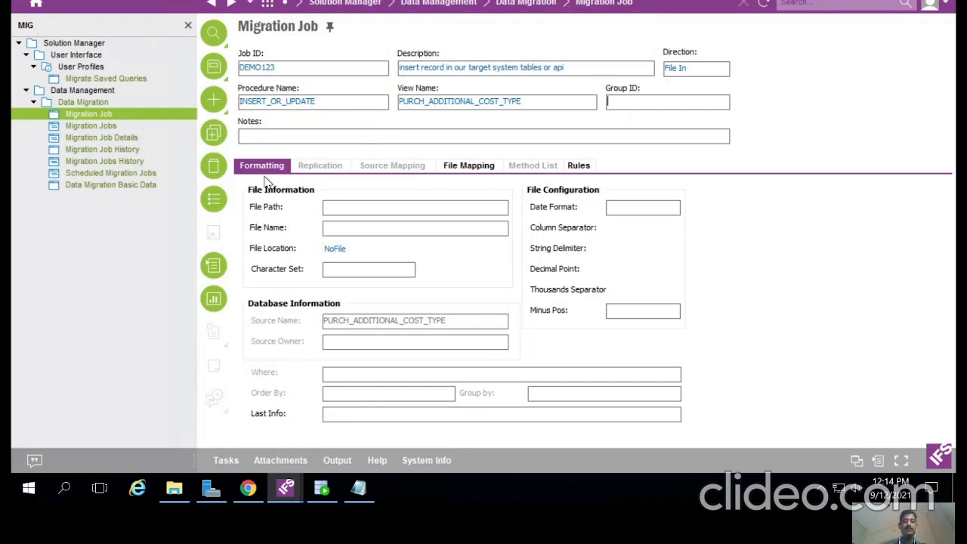
{"action": "left_click", "coordinate": [380, 208]}
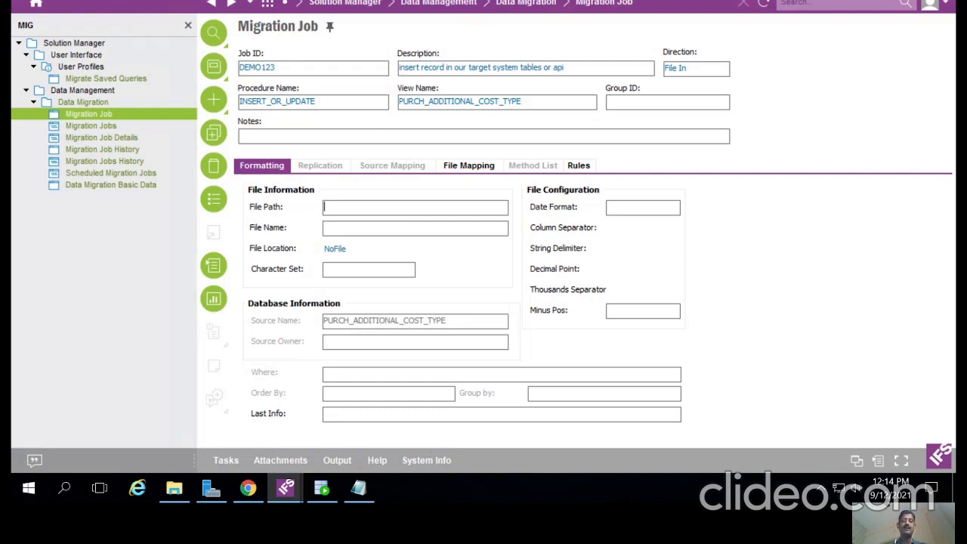
{"action": "left_click", "coordinate": [326, 228]}
{"action": "key", "text": "Tab"}
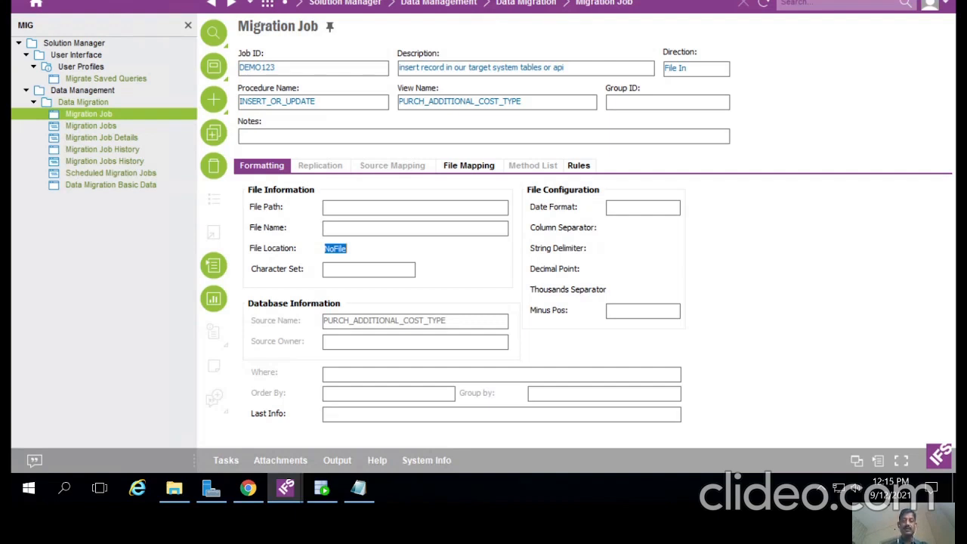
{"action": "key", "text": "Down"}
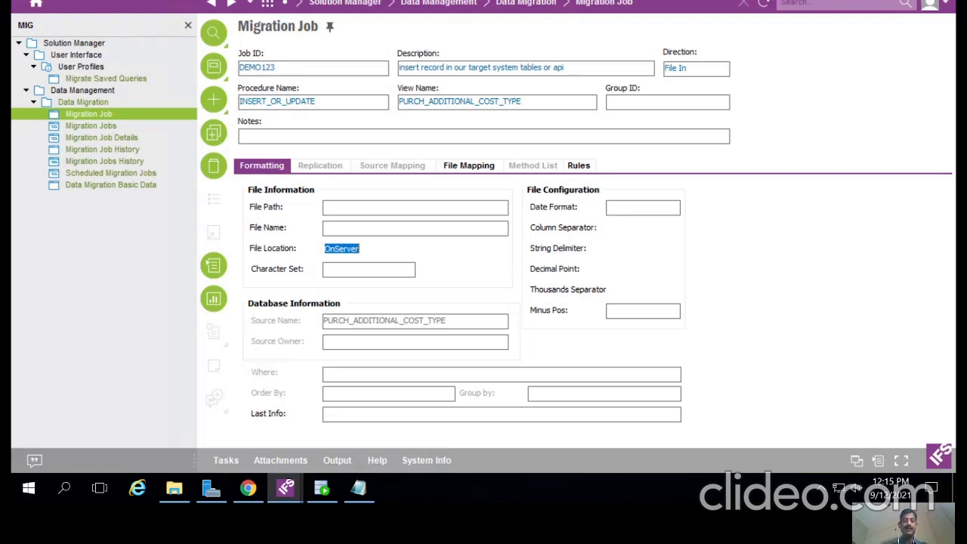
{"action": "key", "text": "Down"}
{"action": "key", "text": "Down"}
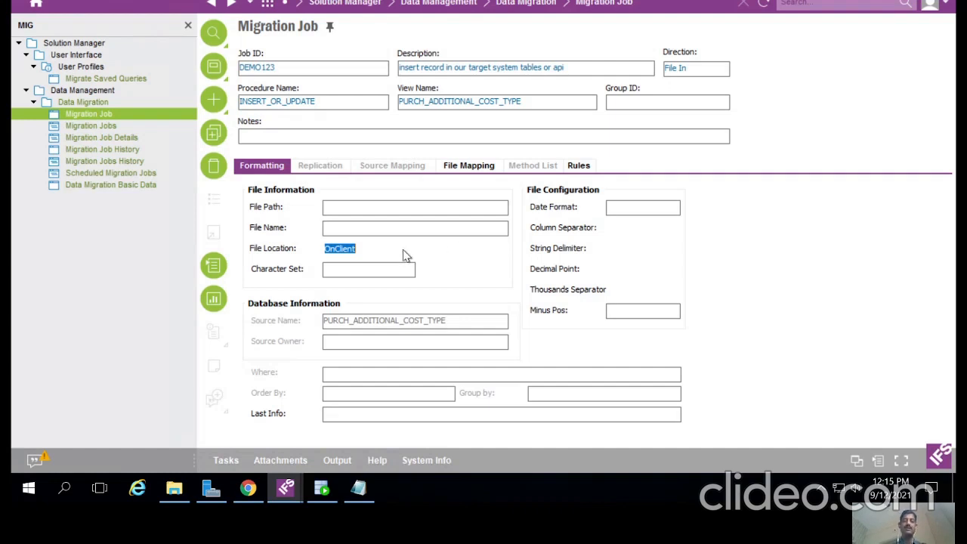
Step: Set the Column Separator to <comma> after briefly trying pipe
{"action": "left_click", "coordinate": [352, 271]}
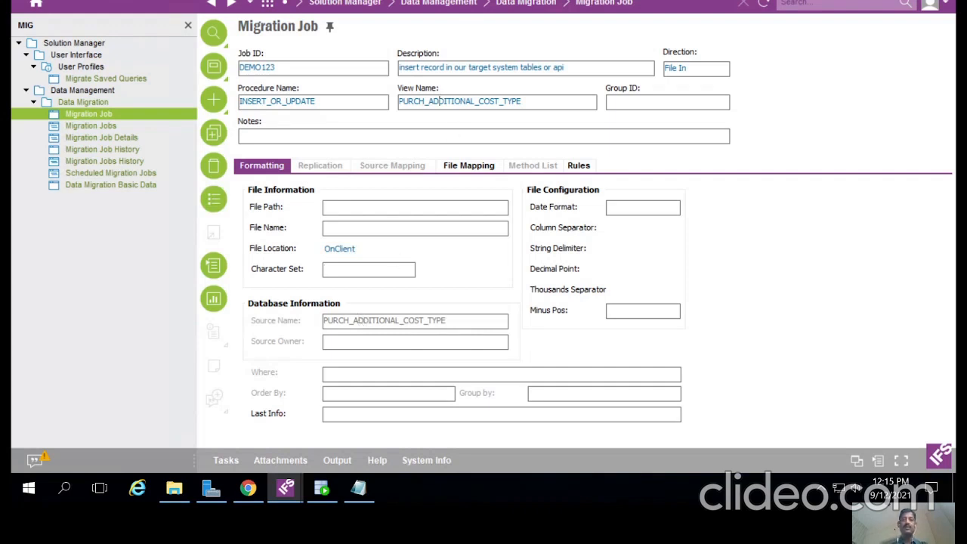
{"action": "left_click", "coordinate": [643, 208]}
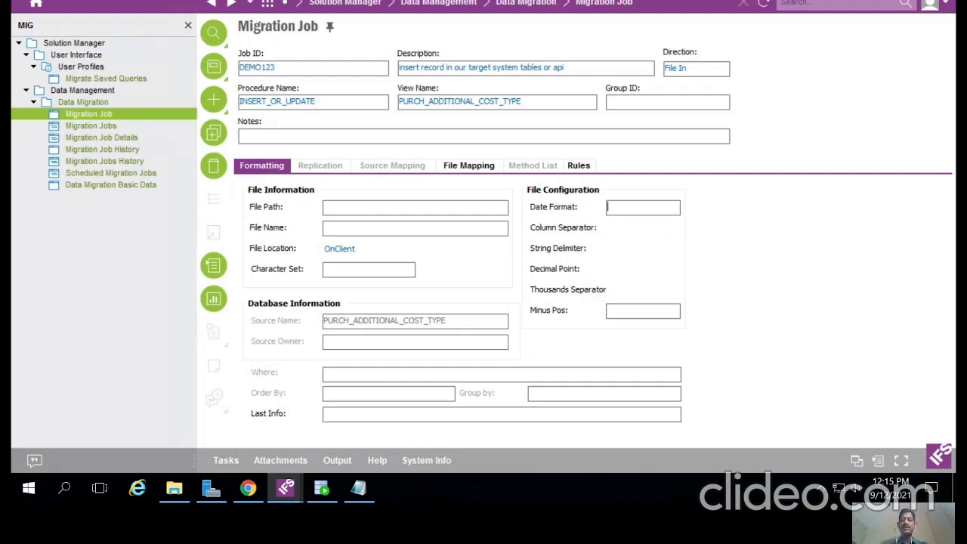
{"action": "left_click", "coordinate": [610, 228]}
{"action": "key", "text": "Down"}
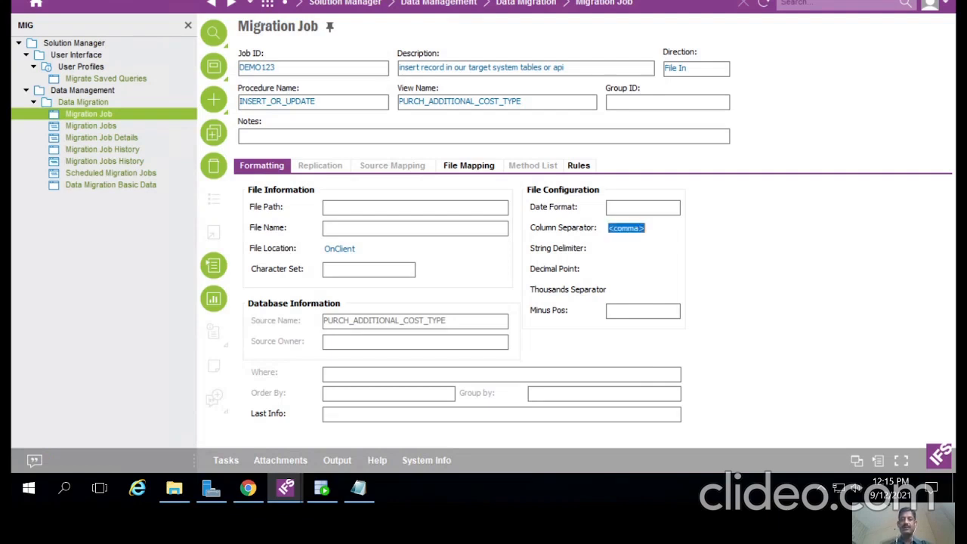
{"action": "key", "text": "Down"}
{"action": "key", "text": "Up"}
{"action": "key", "text": "Down"}
{"action": "key", "text": "Up"}
{"action": "left_click", "coordinate": [359, 491]}
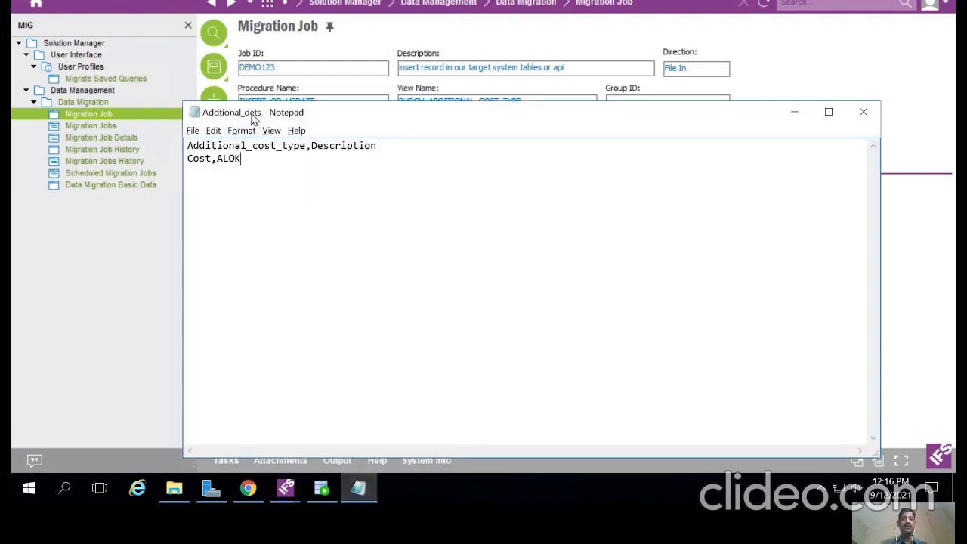
Step: Move the Addtional_dets Notepad window aside, then bring back the DEMO123 migration job form
{"action": "left_click_drag", "start_coordinate": [256, 118], "coordinate": [348, 158]}
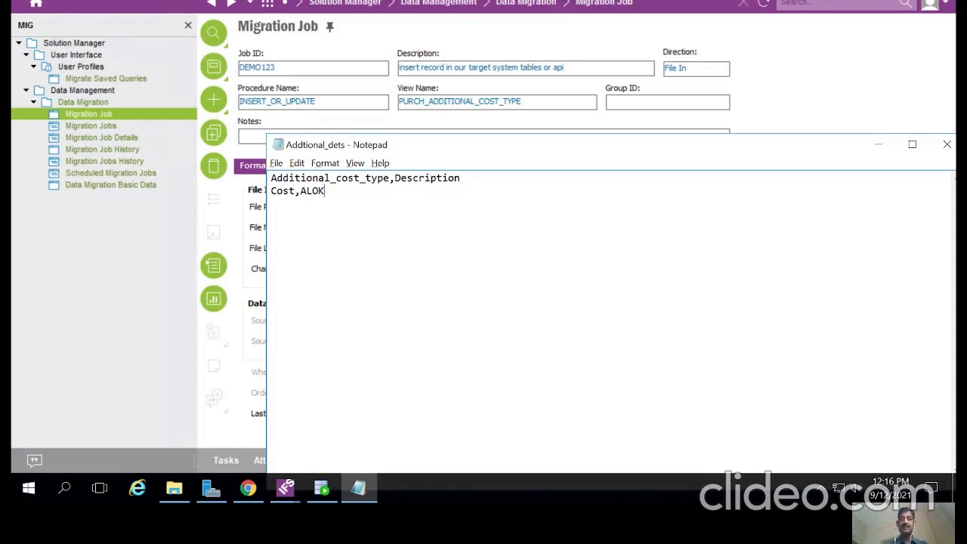
{"action": "left_click", "coordinate": [352, 124]}
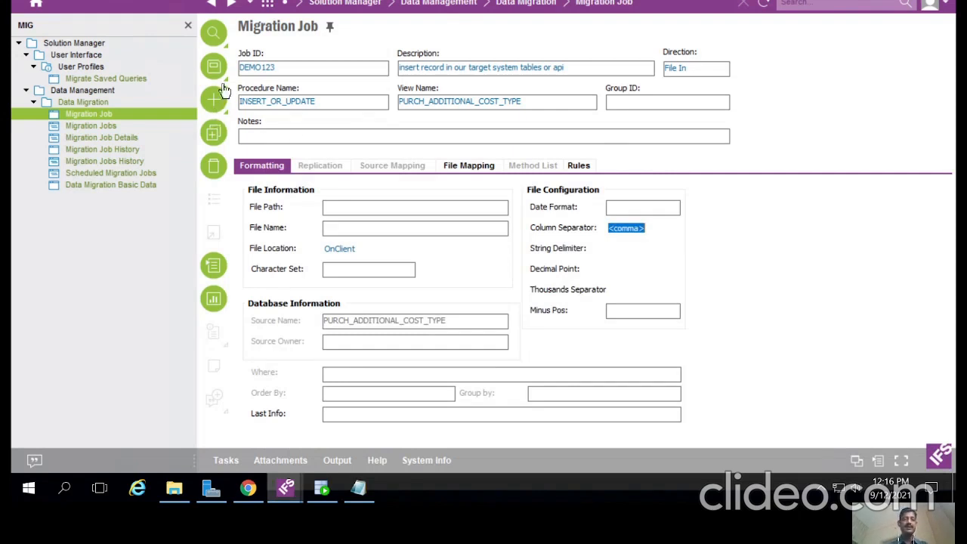
Step: Display DEMO123's File Mapping columns and inspect the first row's position cell
{"action": "left_click", "coordinate": [459, 169]}
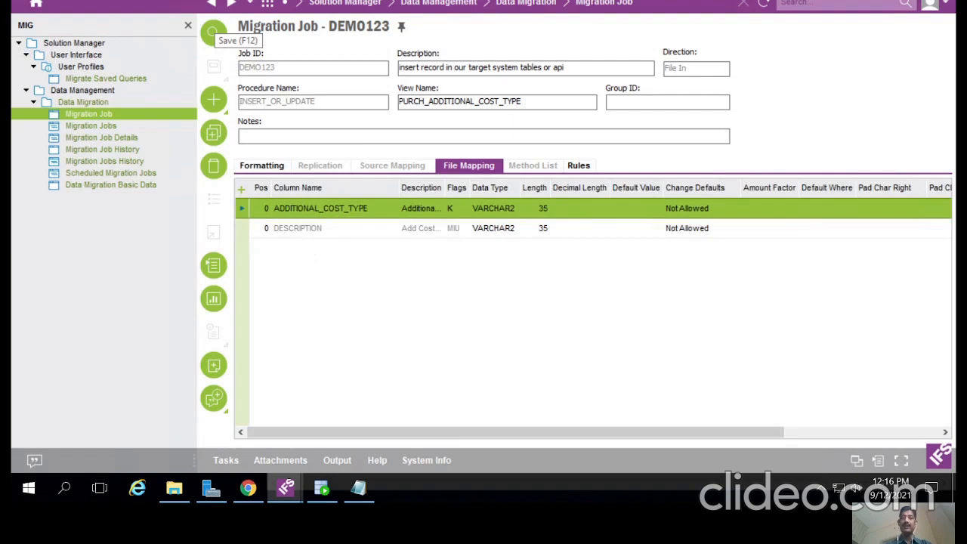
{"action": "double_click", "coordinate": [421, 102]}
{"action": "left_click", "coordinate": [421, 101]}
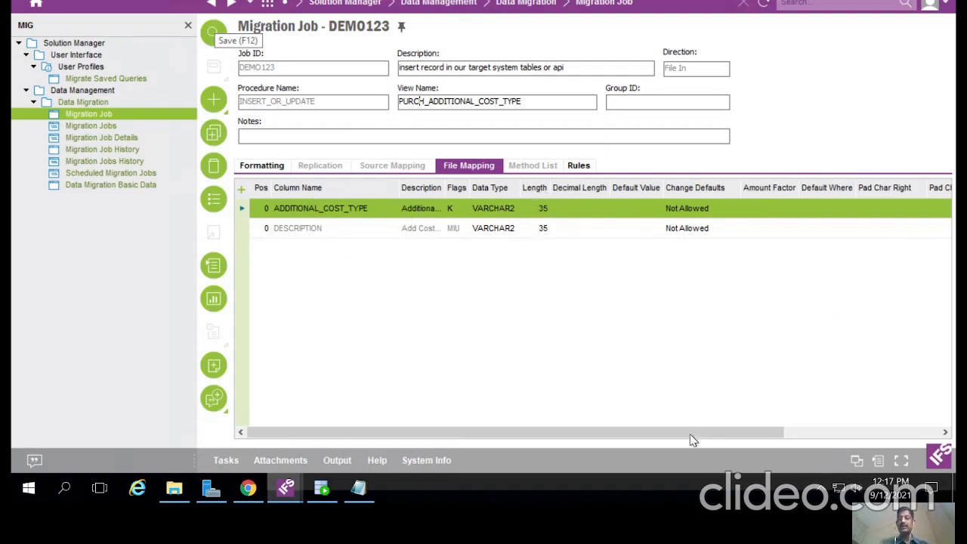
{"action": "left_click_drag", "start_coordinate": [690, 433], "coordinate": [340, 352]}
{"action": "left_click", "coordinate": [263, 209]}
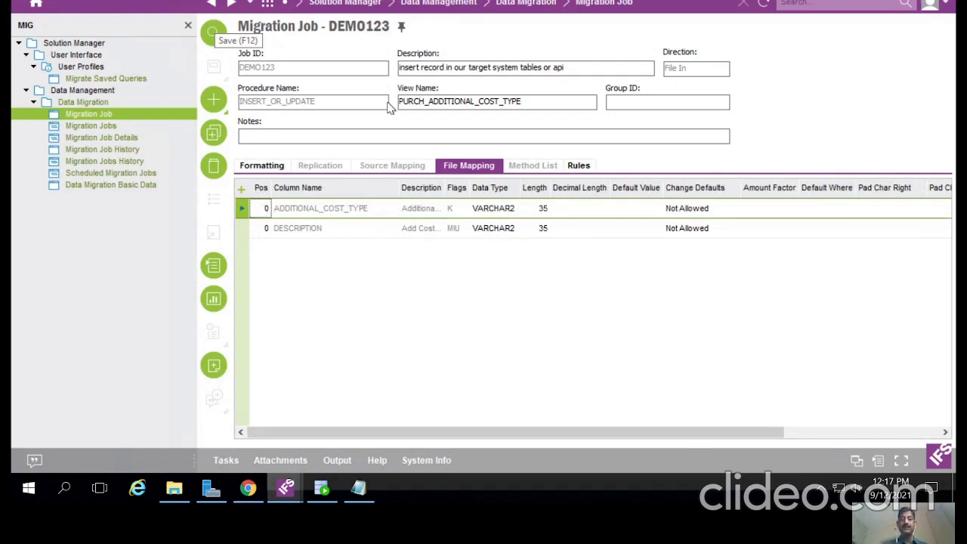
{"action": "left_click", "coordinate": [455, 101]}
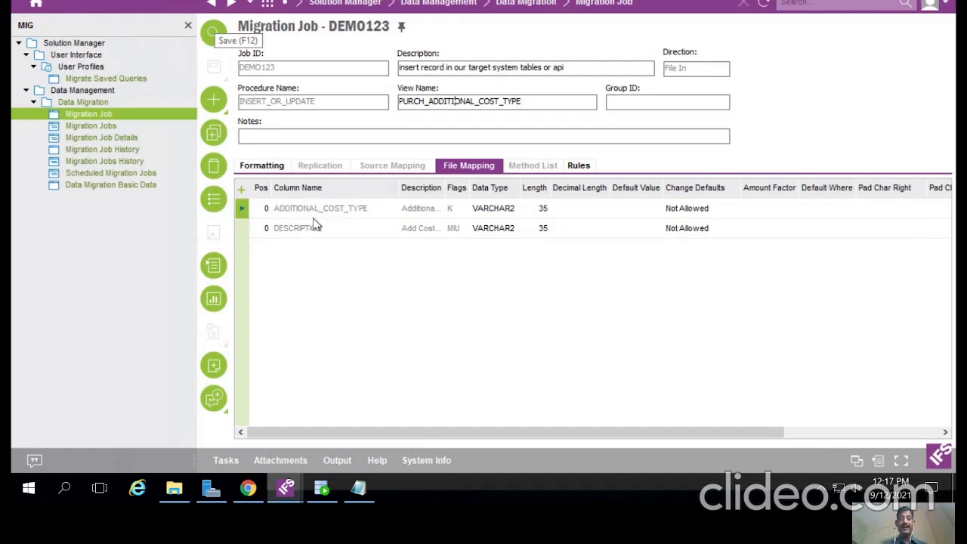
Step: Set ADDITIONAL_COST_TYPE to position 10 and DESCRIPTION to position 20, then save
{"action": "left_click", "coordinate": [261, 211]}
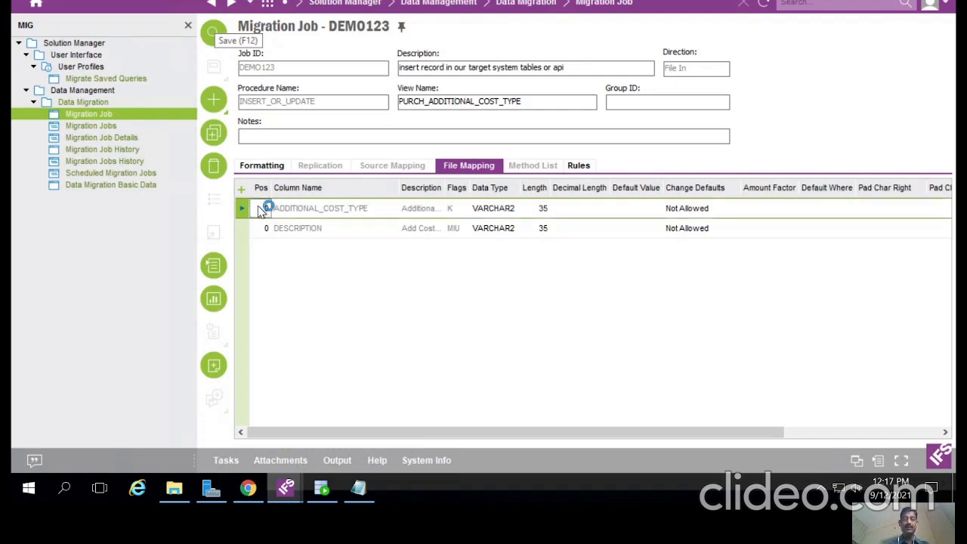
{"action": "type", "text": "10"}
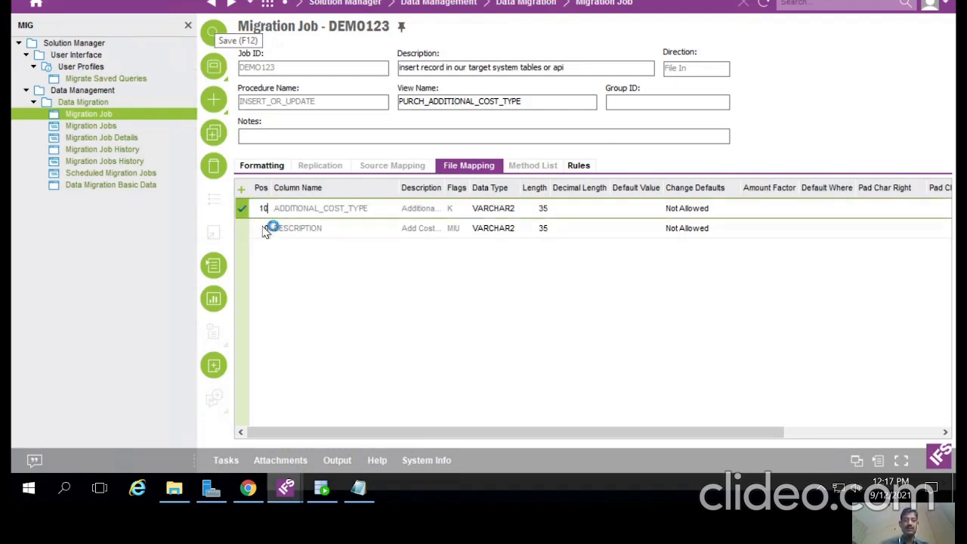
{"action": "left_click", "coordinate": [266, 229]}
{"action": "type", "text": "20"}
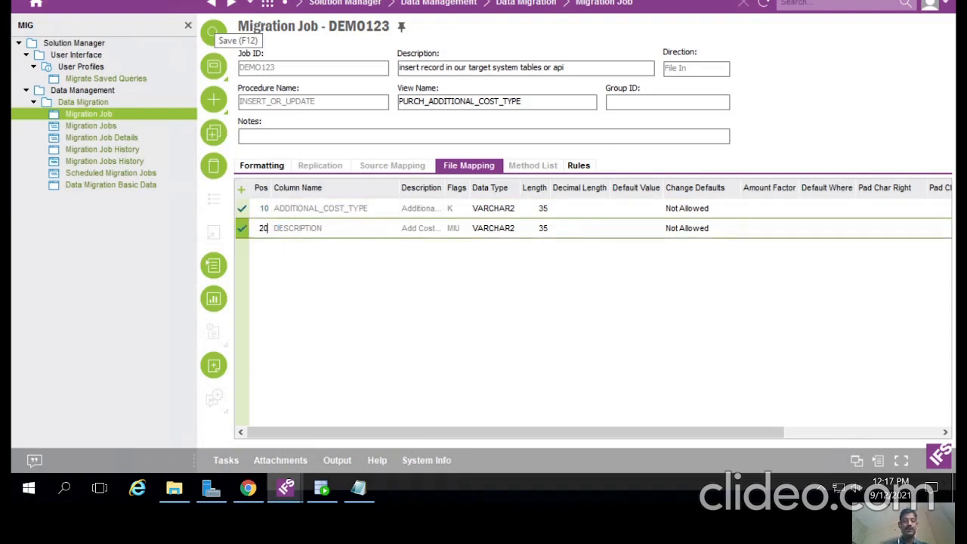
{"action": "left_click", "coordinate": [213, 32]}
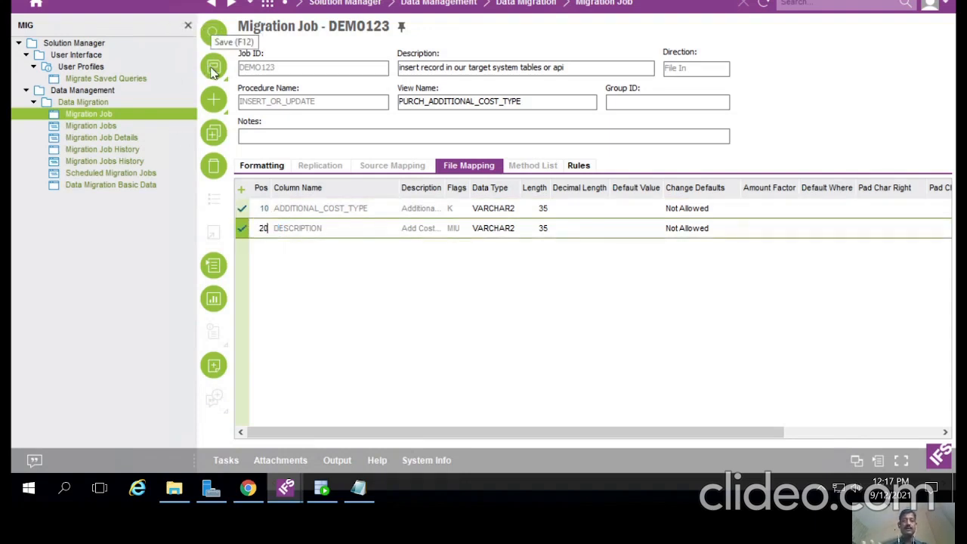
Step: Review the Inactive IGNOREXEERROR, INSUPD and SYNCDETAILS rules, then bring the Addtional_dets file forward
{"action": "left_click", "coordinate": [579, 165]}
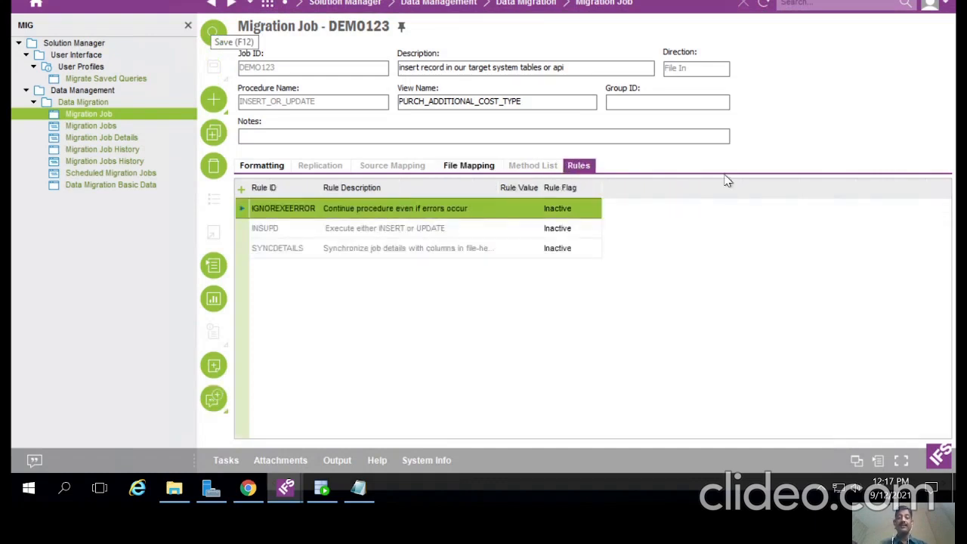
{"action": "left_click", "coordinate": [329, 102]}
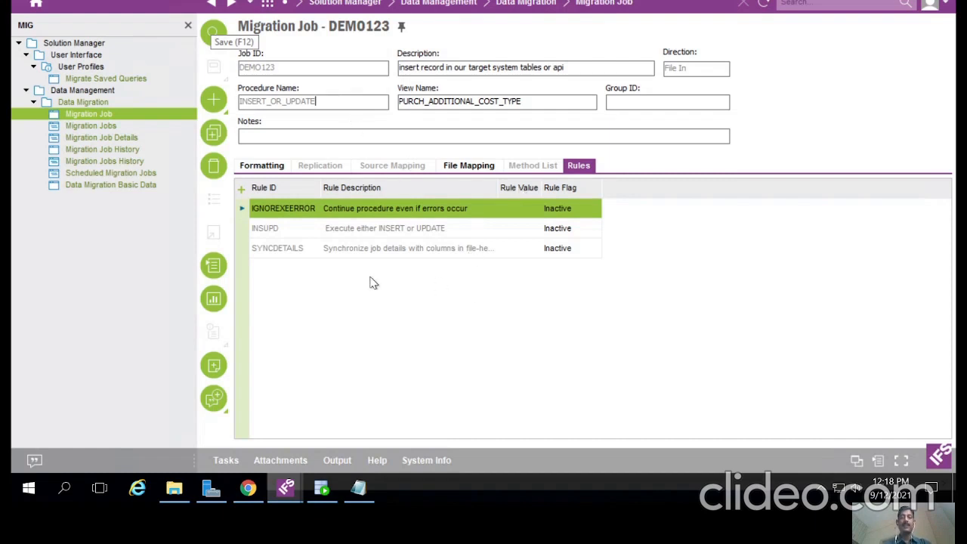
{"action": "left_click", "coordinate": [366, 496]}
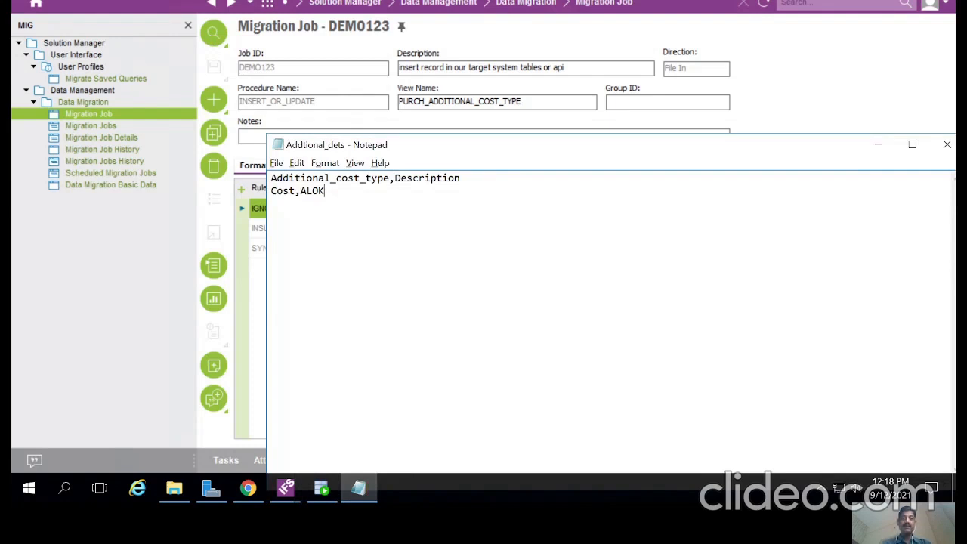
Step: Refresh the empty Additional Cost Types list in Procurement Basic Data, then switch back to DEMO123
{"action": "left_click", "coordinate": [285, 489]}
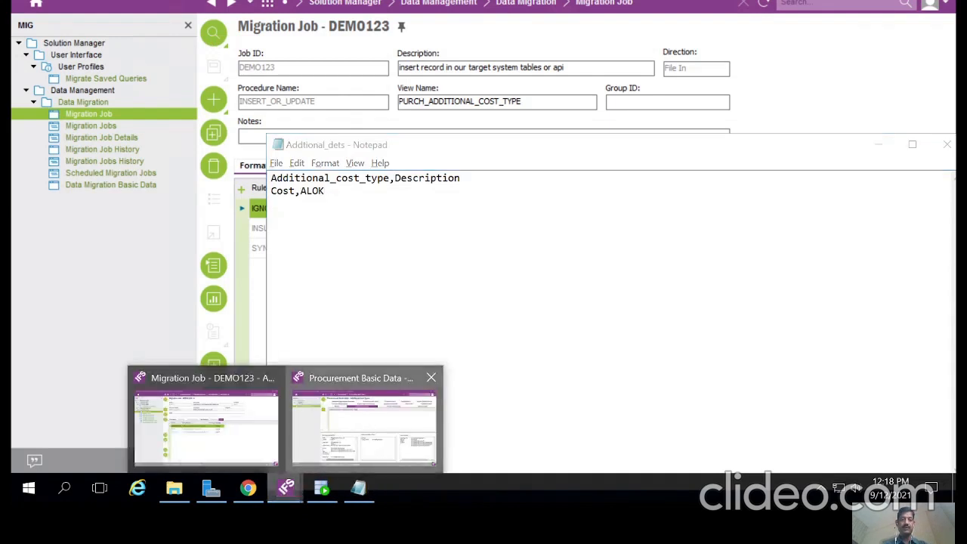
{"action": "left_click", "coordinate": [363, 419]}
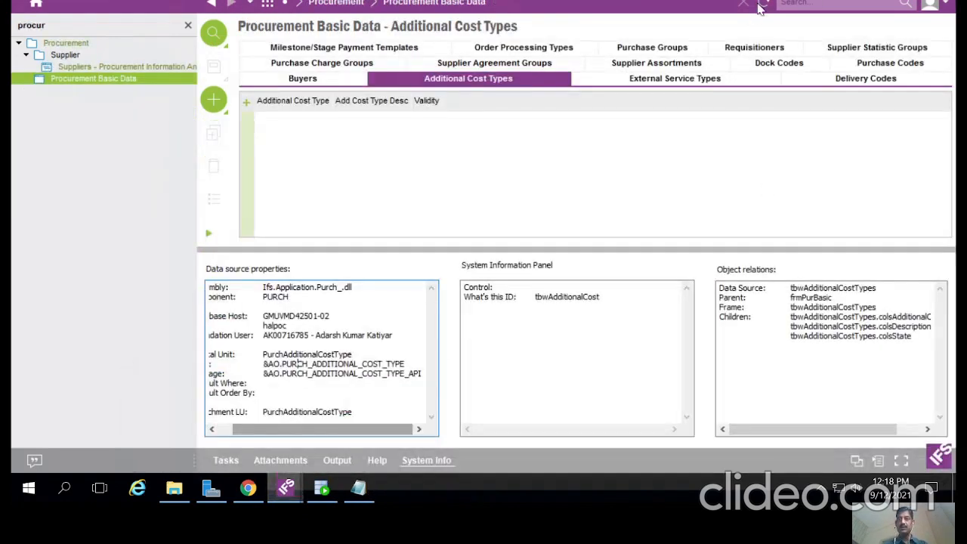
{"action": "key", "text": "ctrl+a"}
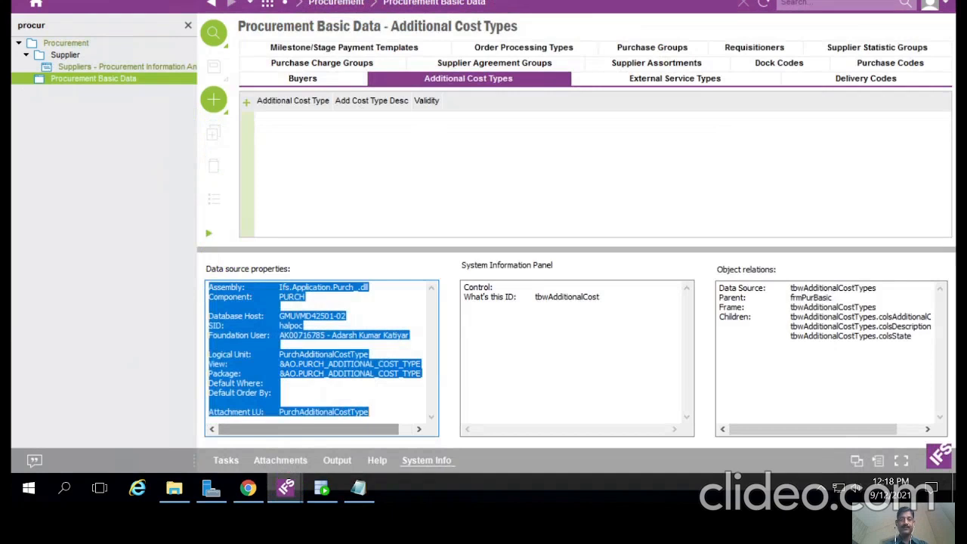
{"action": "left_click", "coordinate": [425, 461]}
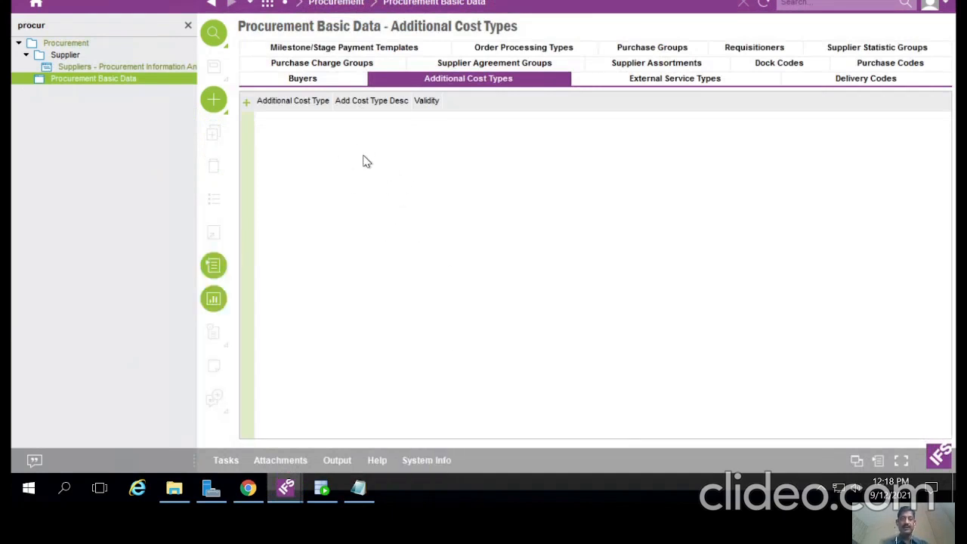
{"action": "left_click", "coordinate": [761, 7]}
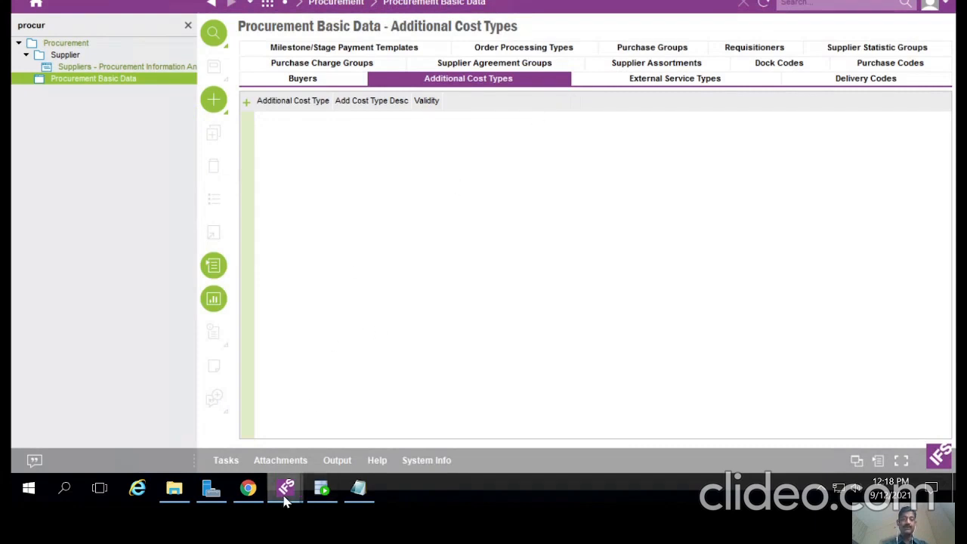
{"action": "mouse_move", "coordinate": [285, 499]}
{"action": "left_click", "coordinate": [219, 434]}
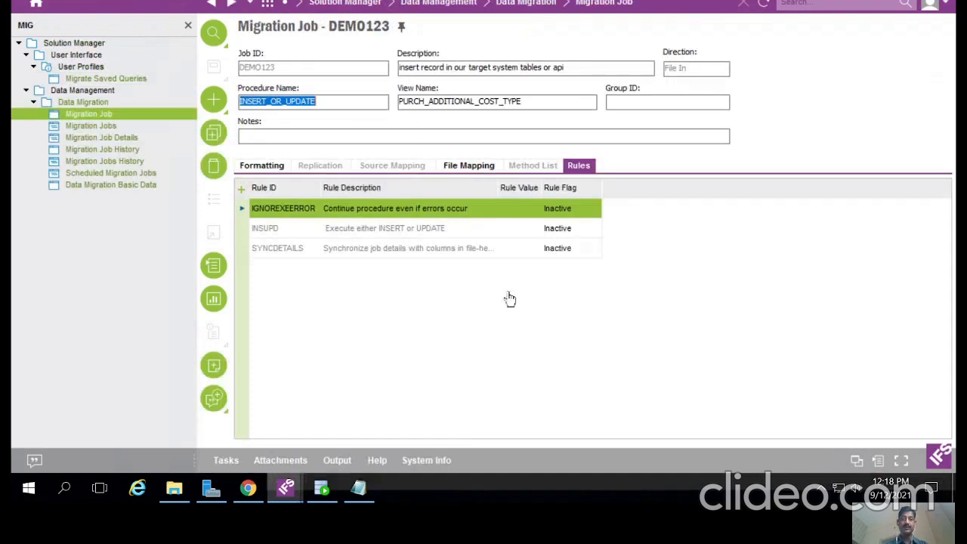
{"action": "left_click", "coordinate": [358, 490]}
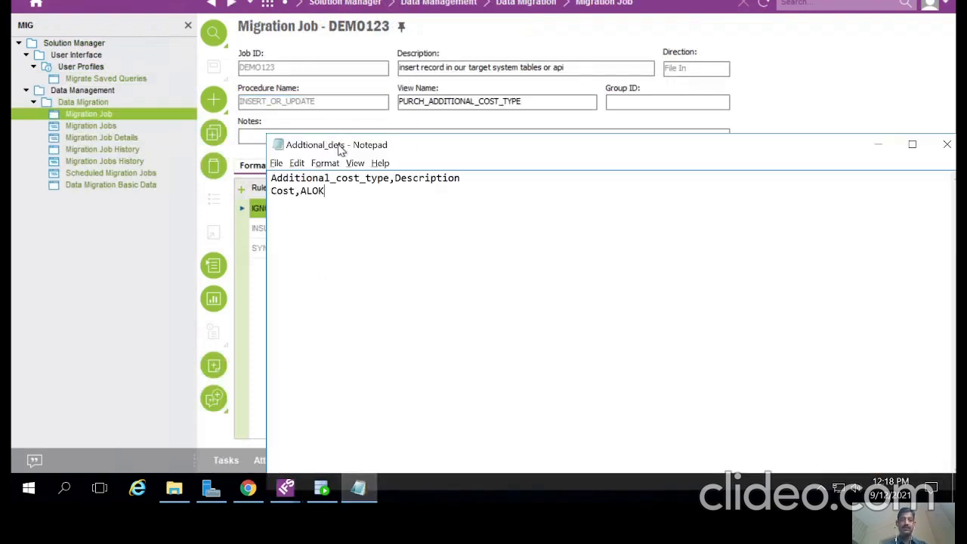
{"action": "left_click_drag", "start_coordinate": [347, 146], "coordinate": [349, 330]}
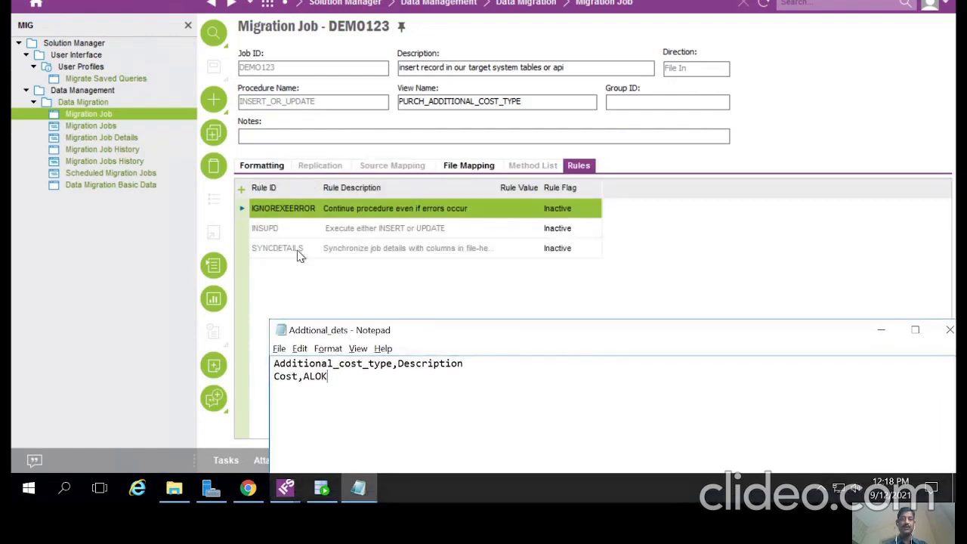
{"action": "left_click", "coordinate": [474, 166]}
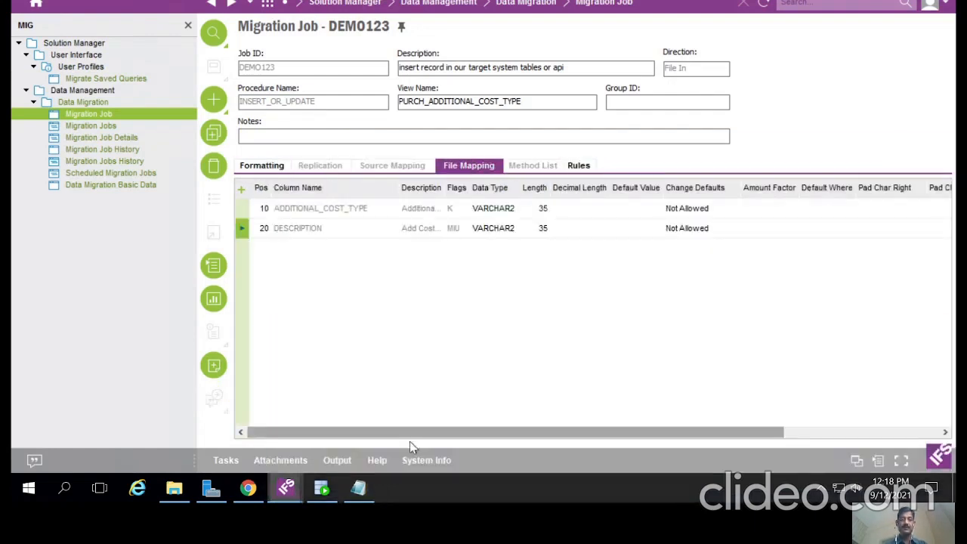
{"action": "left_click", "coordinate": [358, 488]}
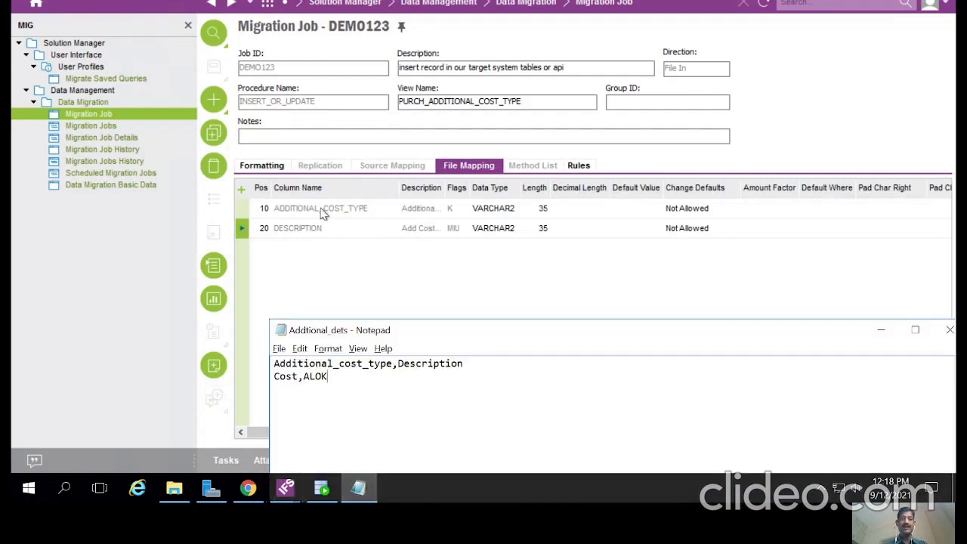
{"action": "key", "text": "ctrl+Home"}
{"action": "key", "text": "shift+End"}
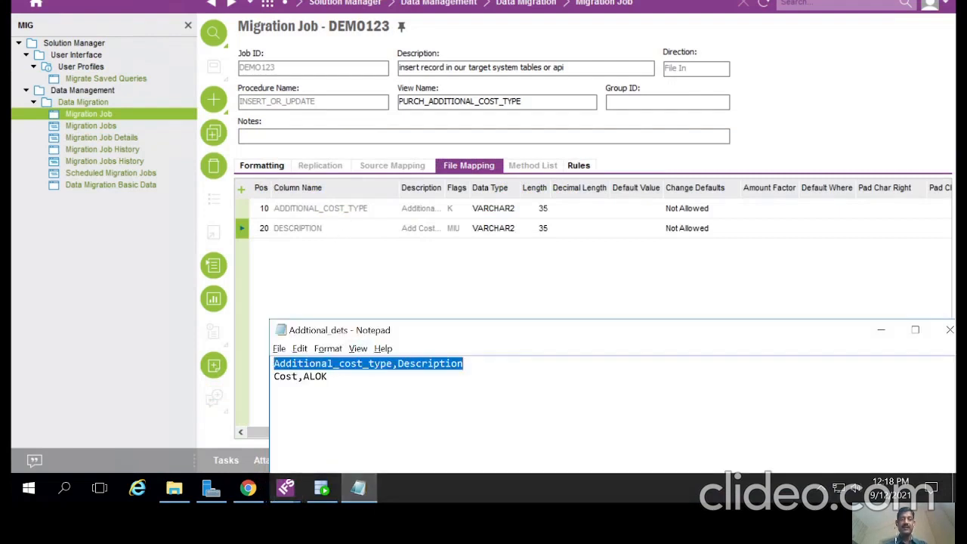
{"action": "left_click", "coordinate": [439, 364]}
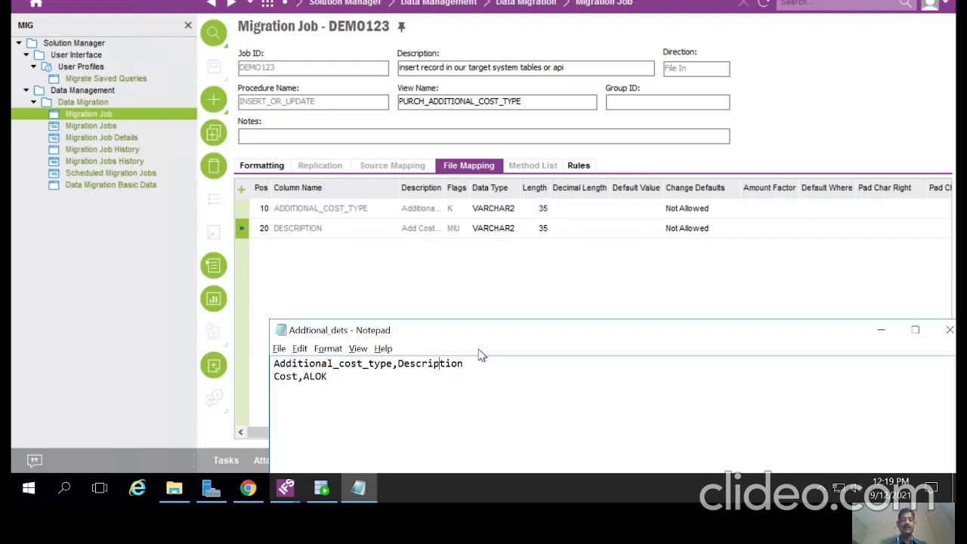
{"action": "left_click", "coordinate": [404, 293]}
{"action": "left_click", "coordinate": [580, 171]}
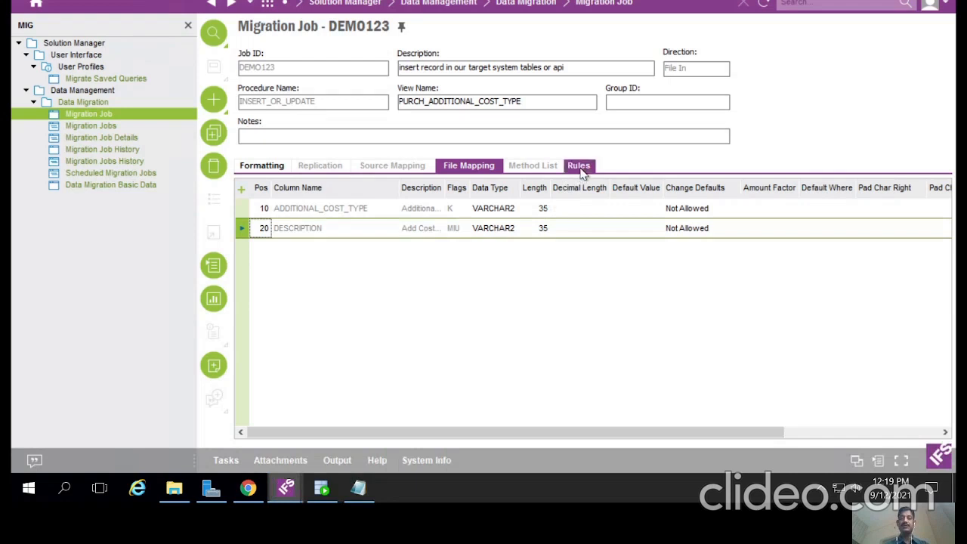
Step: Add a new SKIPLINES rule to migration job DEMO123
{"action": "left_click", "coordinate": [240, 189]}
{"action": "type", "text": "SK"}
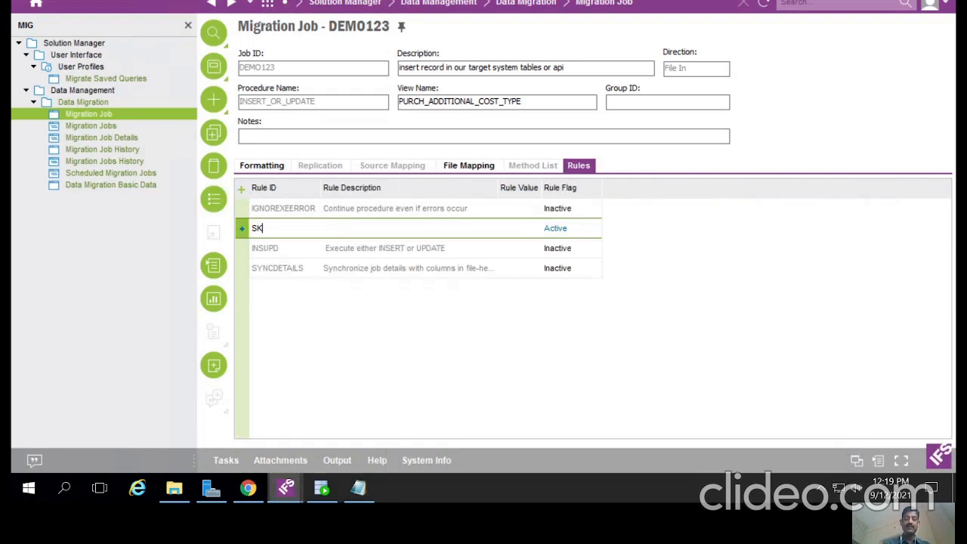
{"action": "left_click", "coordinate": [297, 279]}
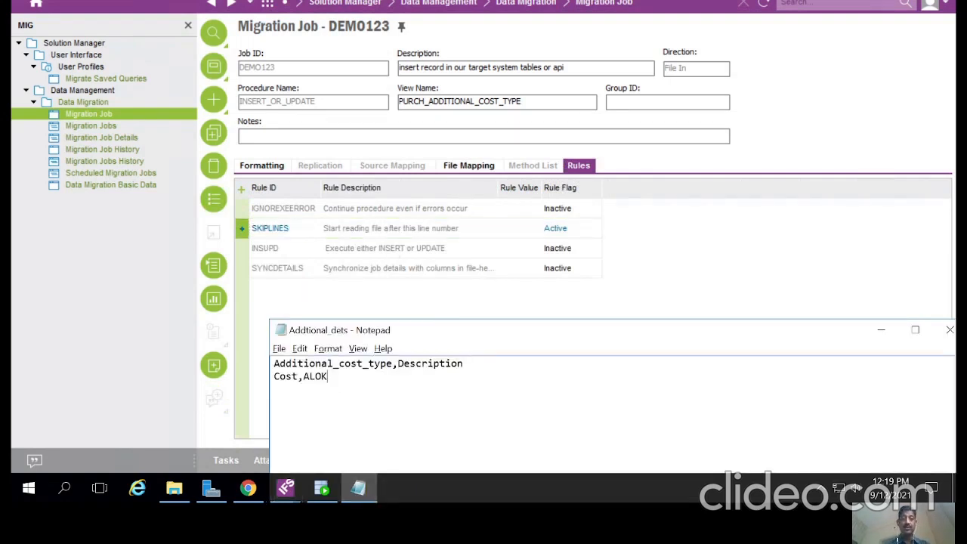
Step: Highlight the data file's header line and its Cost,ALOK data line to compare them
{"action": "key", "text": "ctrl+Home"}
{"action": "key", "text": "shift+Right"}
{"action": "key", "text": "shift+Right"}
{"action": "key", "text": "shift+Right"}
{"action": "key", "text": "shift+Right"}
{"action": "key", "text": "shift+Right"}
{"action": "key", "text": "shift+Right"}
{"action": "key", "text": "shift+Right"}
{"action": "key", "text": "shift+Right"}
{"action": "key", "text": "shift+Right"}
{"action": "key", "text": "shift+Right"}
{"action": "key", "text": "shift+Right"}
{"action": "key", "text": "shift+Right"}
{"action": "key", "text": "shift+Right"}
{"action": "key", "text": "shift+Right"}
{"action": "key", "text": "shift+Right"}
{"action": "key", "text": "shift+Right"}
{"action": "key", "text": "shift+Right"}
{"action": "key", "text": "shift+Right"}
{"action": "key", "text": "shift+Right"}
{"action": "key", "text": "shift+Right"}
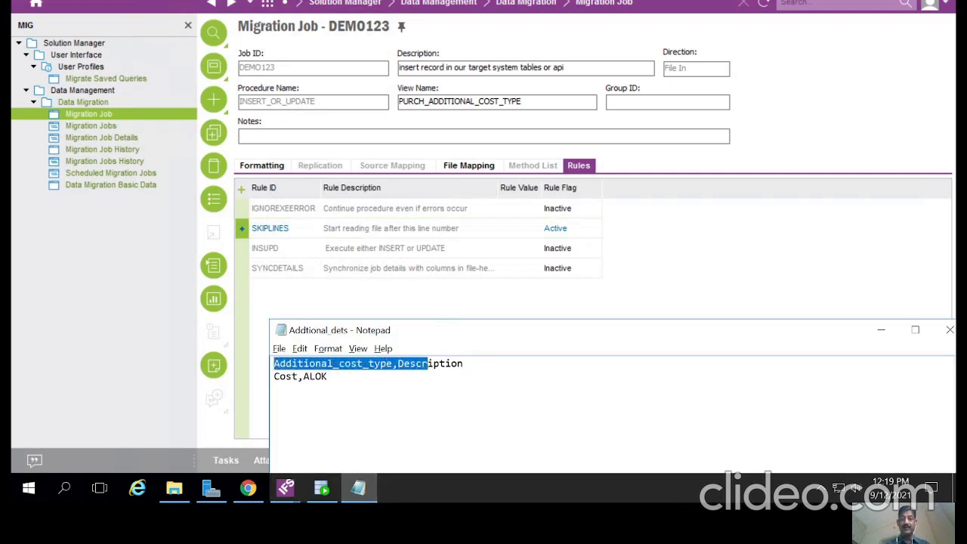
{"action": "key", "text": "shift+Right"}
{"action": "key", "text": "shift+Right"}
{"action": "key", "text": "shift+Right"}
{"action": "key", "text": "shift+Right"}
{"action": "key", "text": "shift+Right"}
{"action": "key", "text": "shift+Right"}
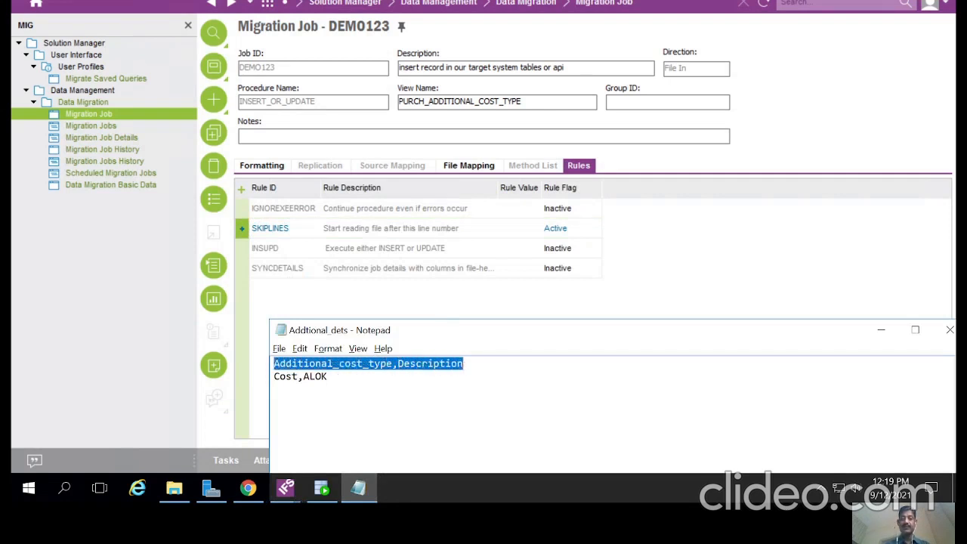
{"action": "left_click", "coordinate": [464, 363]}
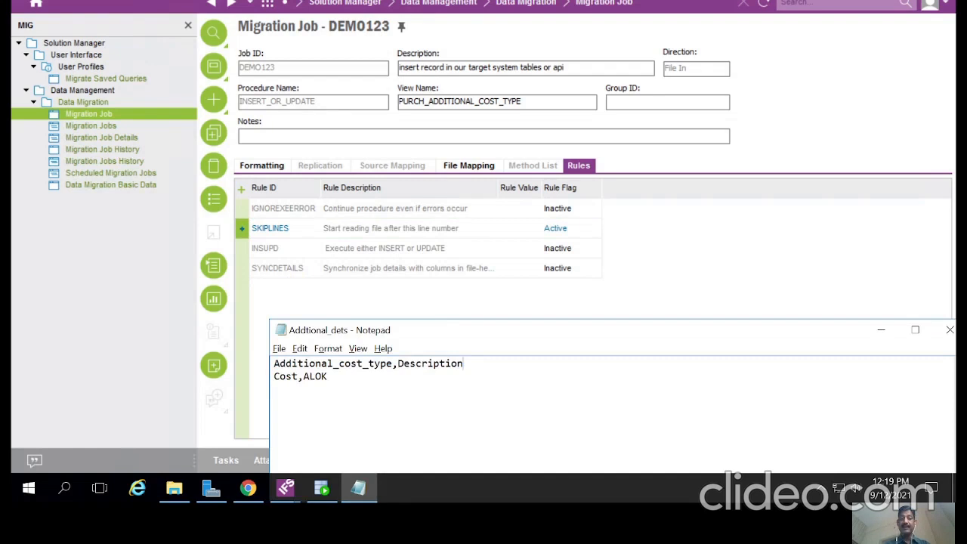
{"action": "key", "text": "ctrl+a"}
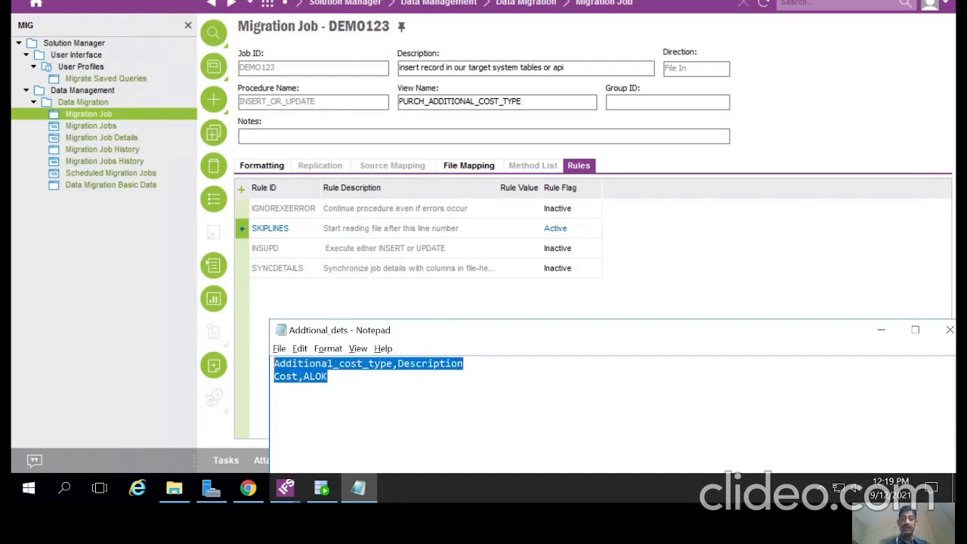
{"action": "key", "text": "Right"}
{"action": "key", "text": "shift+Left"}
{"action": "key", "text": "shift+Left"}
{"action": "key", "text": "shift+Left"}
{"action": "key", "text": "shift+Left"}
{"action": "key", "text": "shift+Left"}
{"action": "key", "text": "shift+Left"}
{"action": "key", "text": "shift+Left"}
{"action": "key", "text": "shift+Left"}
{"action": "key", "text": "shift+Left"}
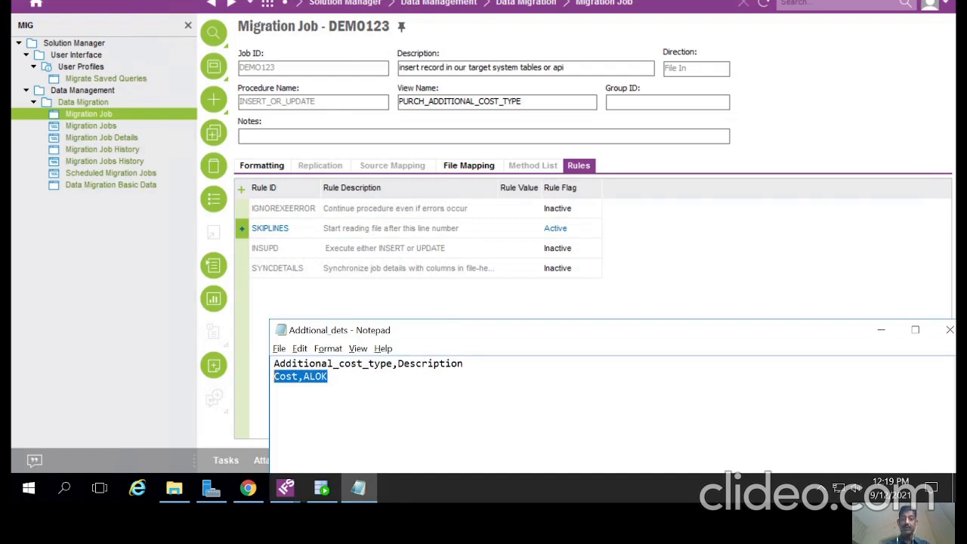
{"action": "left_click", "coordinate": [285, 364]}
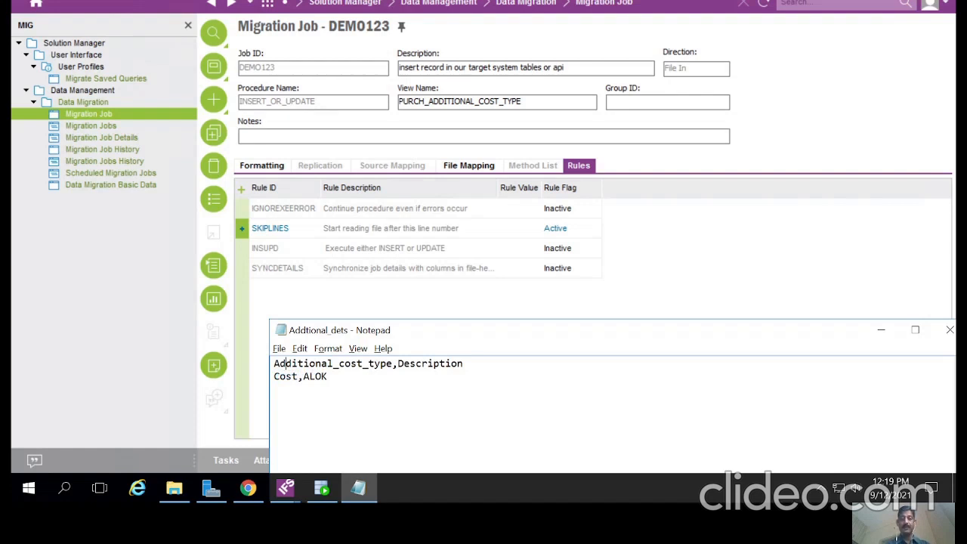
{"action": "left_click", "coordinate": [275, 376]}
{"action": "left_click", "coordinate": [274, 363]}
{"action": "left_click", "coordinate": [274, 376]}
{"action": "left_click", "coordinate": [274, 363]}
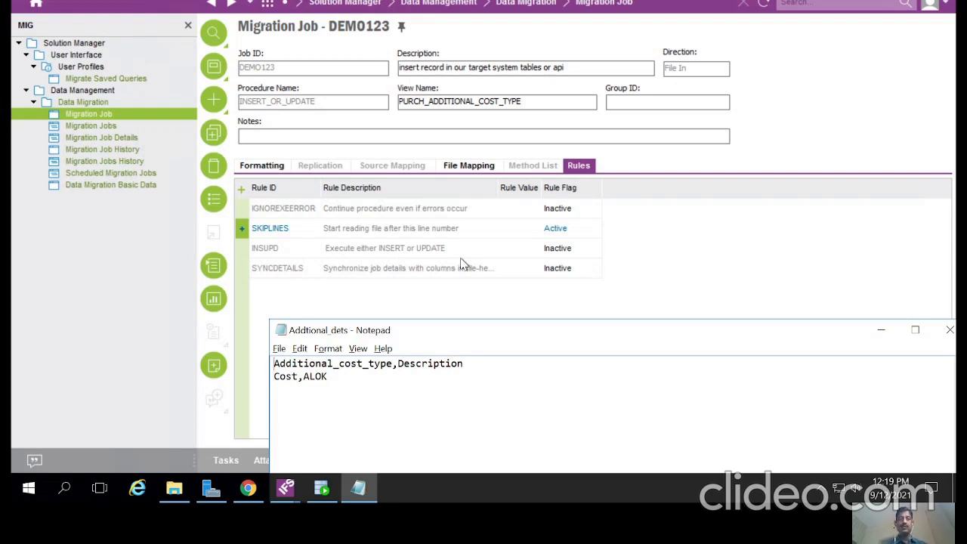
Step: Give the SKIPLINES rule value 1 and save it
{"action": "left_click", "coordinate": [535, 228]}
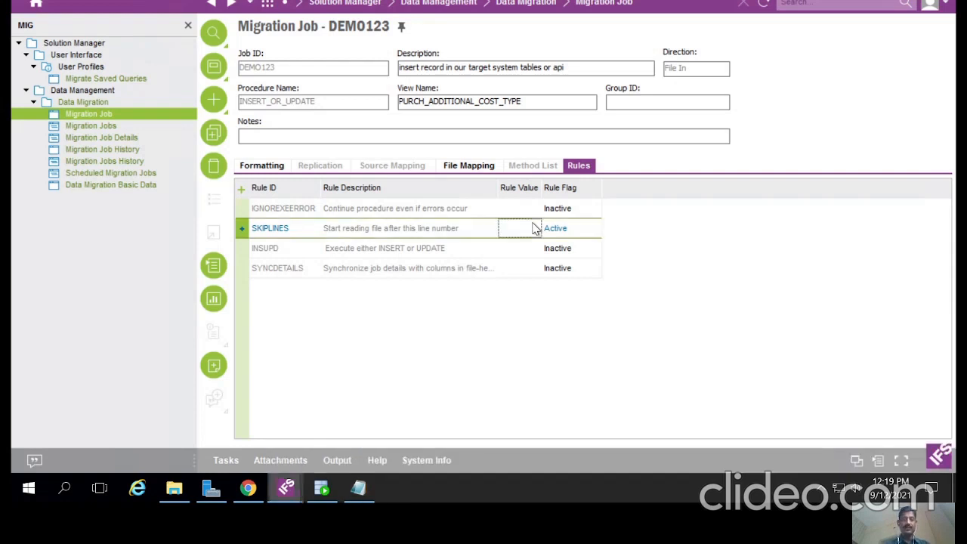
{"action": "type", "text": "1"}
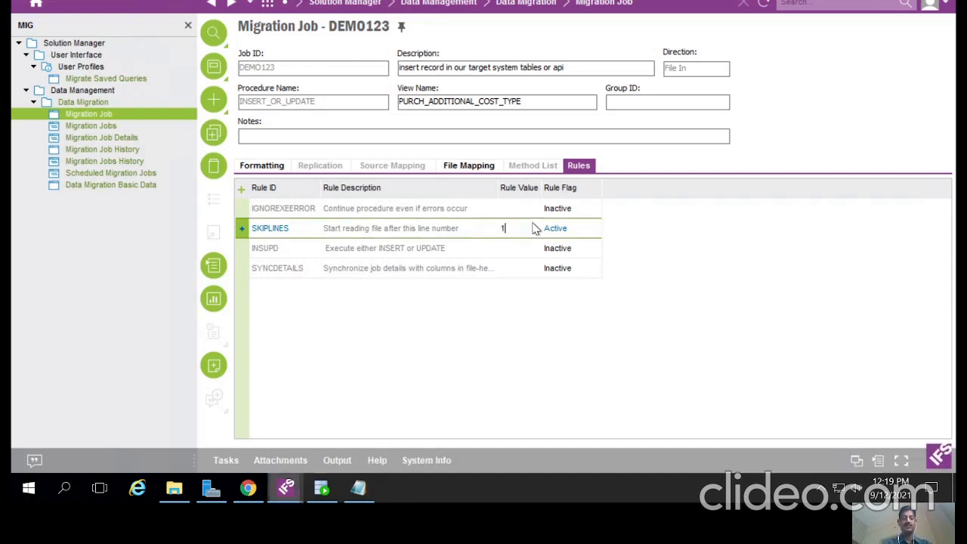
{"action": "key", "text": "ctrl+s"}
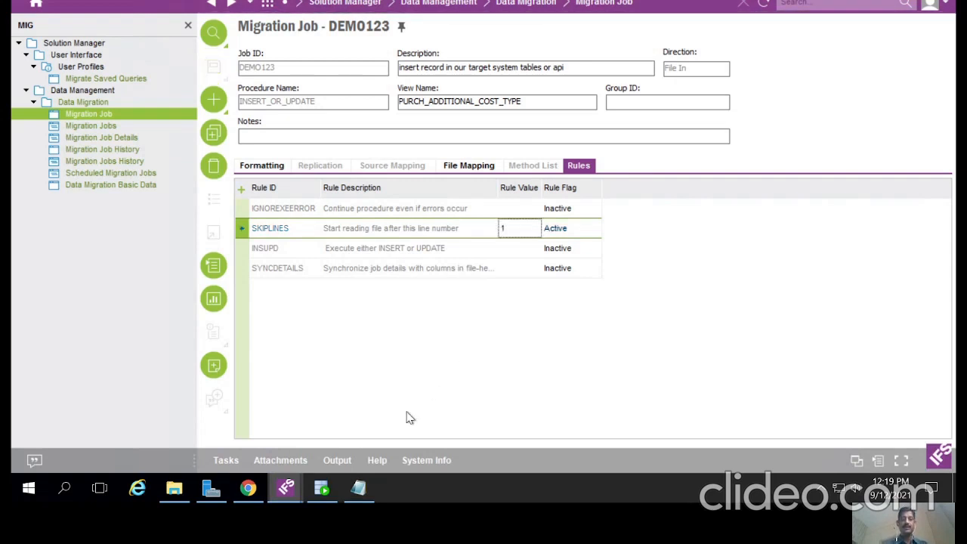
{"action": "left_click", "coordinate": [360, 488]}
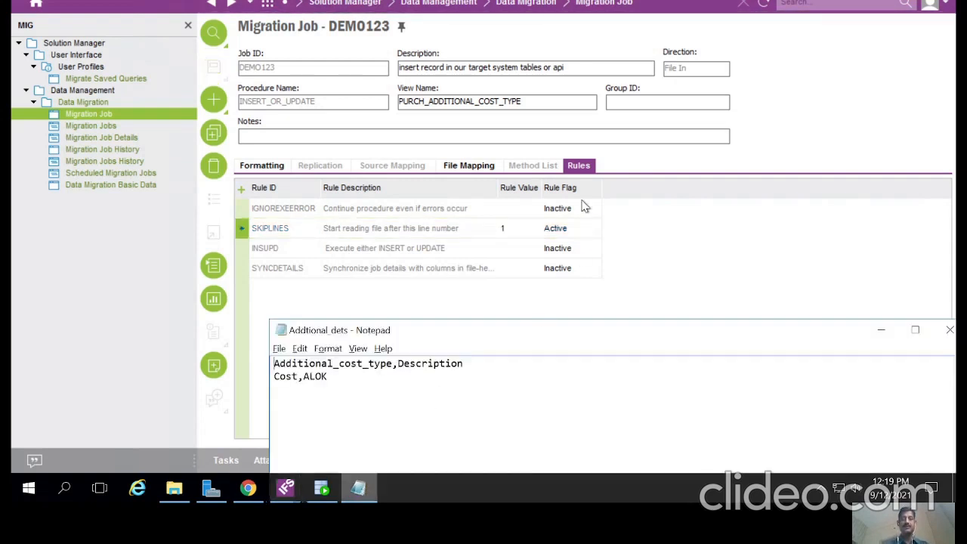
{"action": "left_click", "coordinate": [265, 166]}
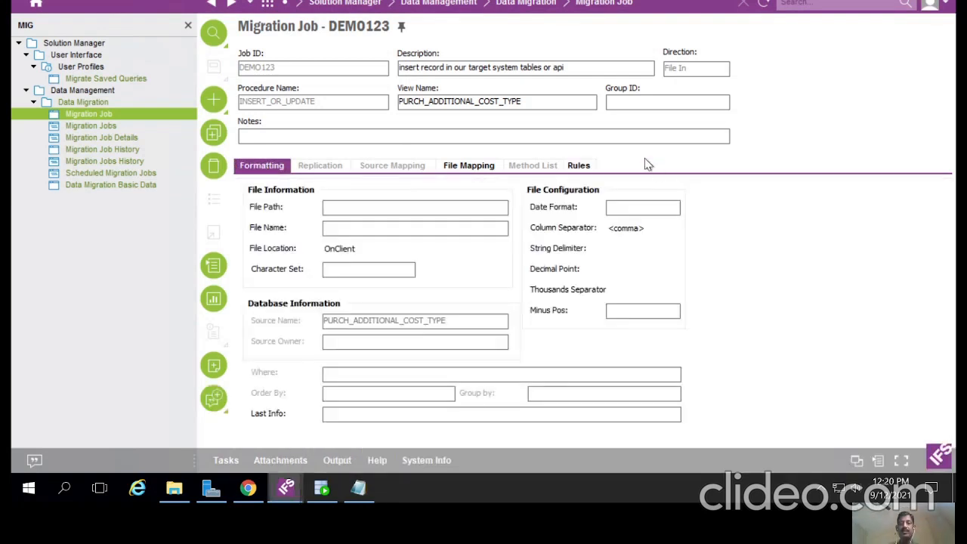
Step: Launch the Execute Job page for DEMO123 and review its empty Defaults and Detail tabs
{"action": "right_click", "coordinate": [665, 158]}
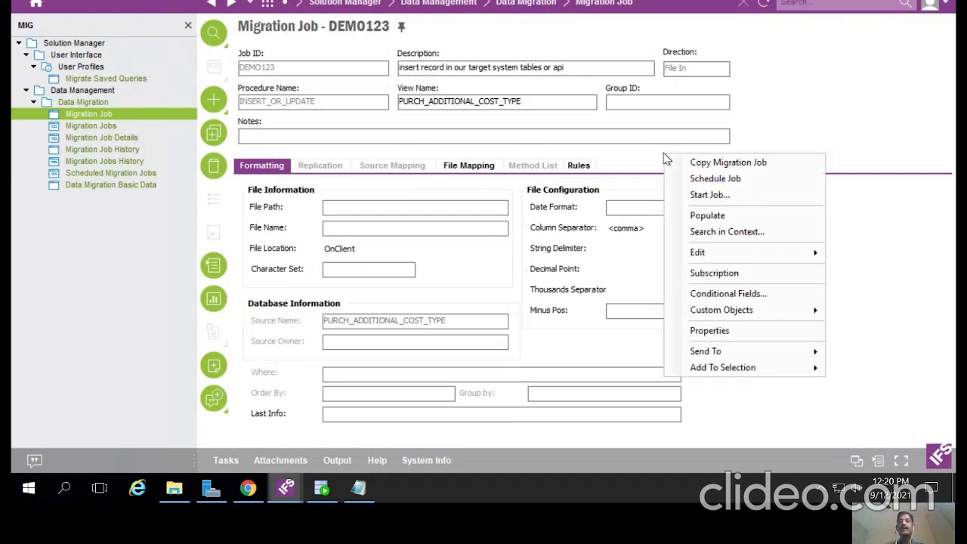
{"action": "left_click", "coordinate": [689, 196]}
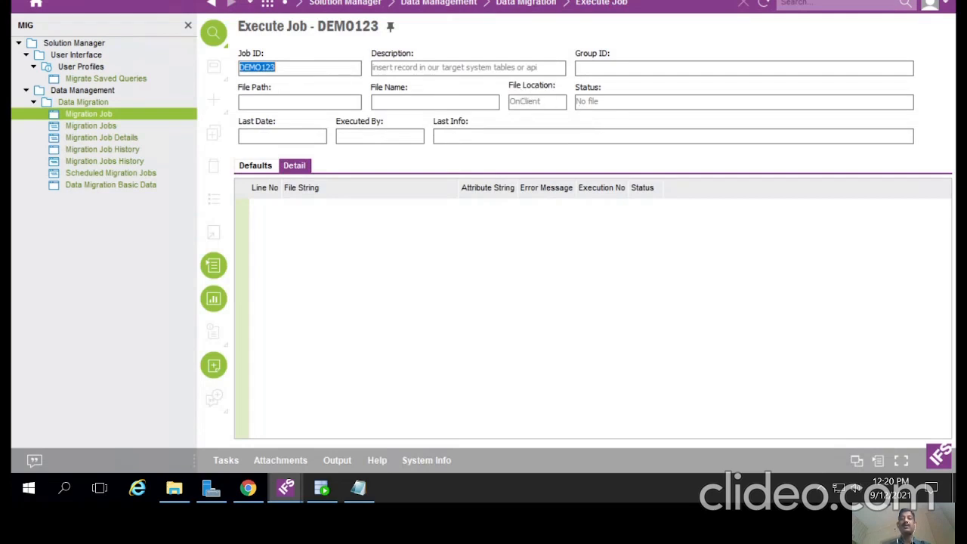
{"action": "left_click", "coordinate": [257, 168]}
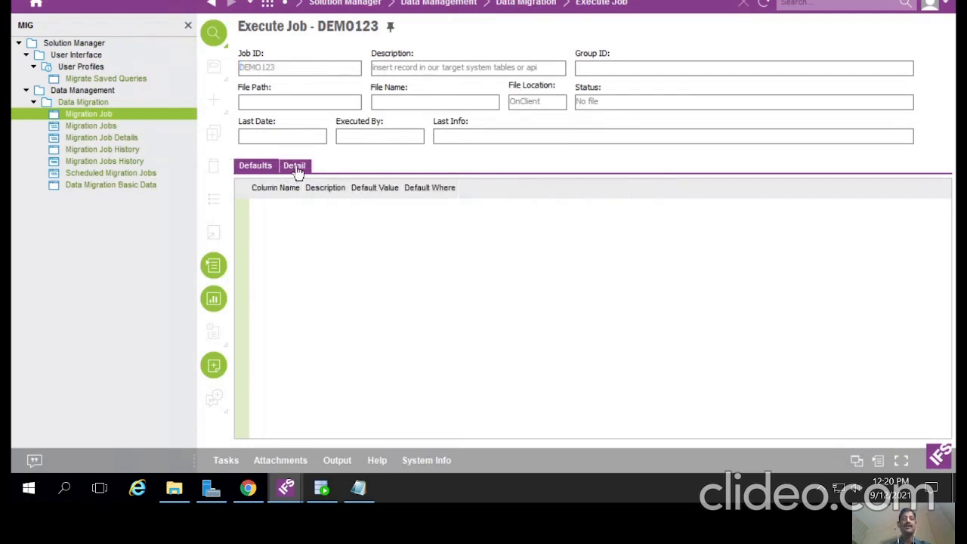
{"action": "left_click", "coordinate": [295, 166]}
{"action": "left_click", "coordinate": [248, 169]}
{"action": "left_click", "coordinate": [295, 169]}
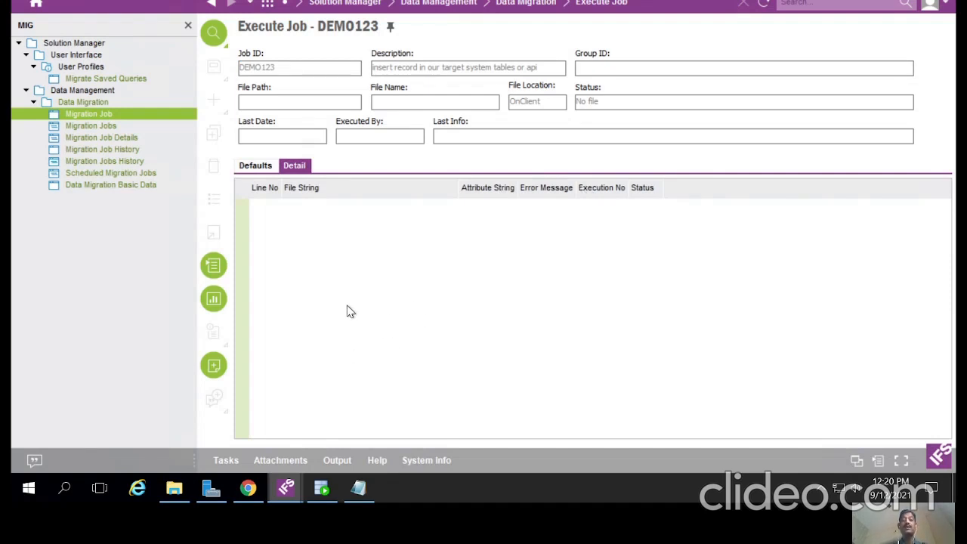
{"action": "left_click", "coordinate": [359, 489]}
{"action": "left_click", "coordinate": [359, 489]}
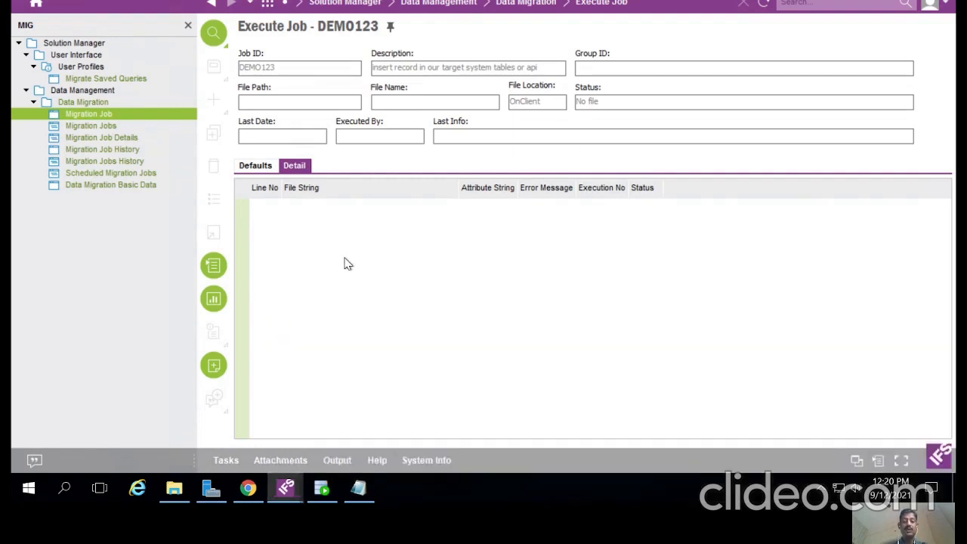
Step: Load Addtional_dets from the Desktop into job DEMO123 and save the two loaded lines
{"action": "right_click", "coordinate": [345, 259]}
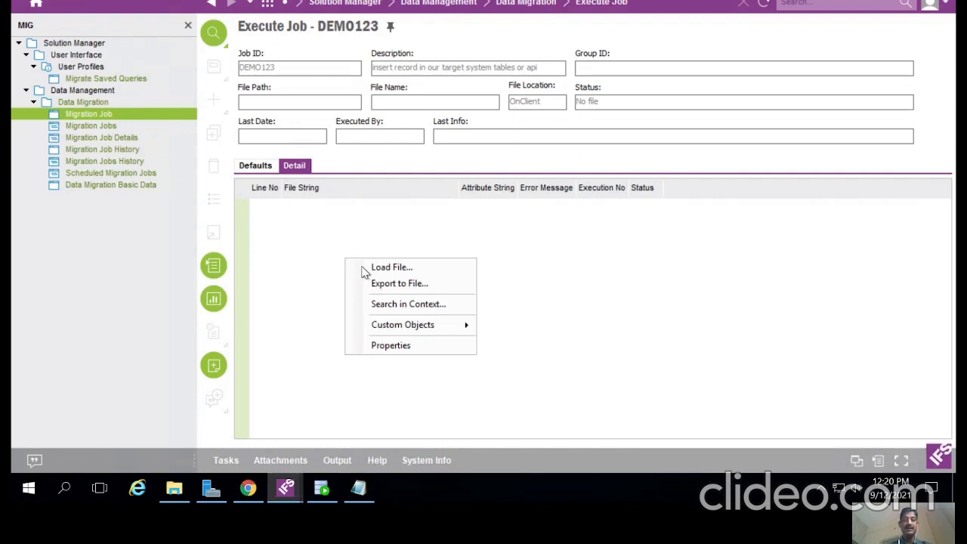
{"action": "left_click", "coordinate": [392, 268]}
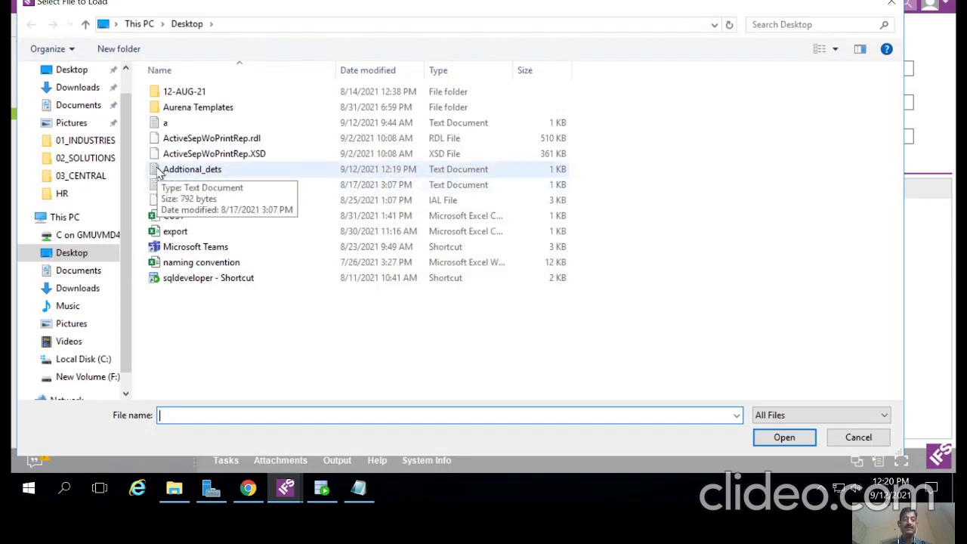
{"action": "double_click", "coordinate": [159, 173]}
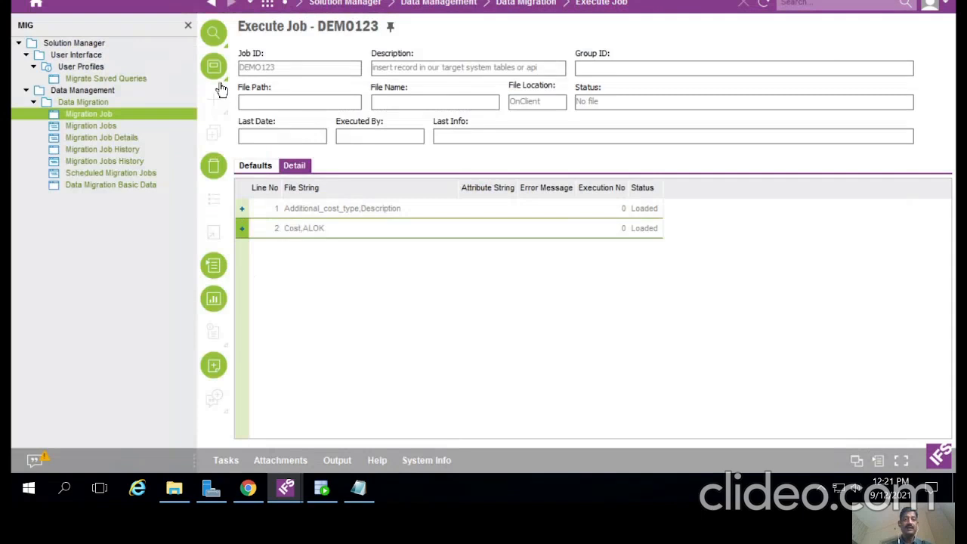
{"action": "left_click", "coordinate": [214, 71]}
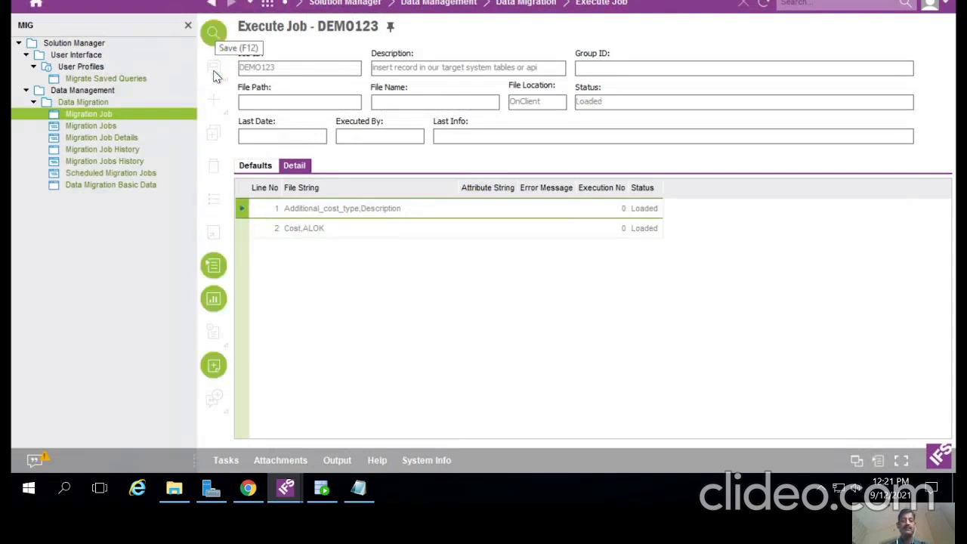
Step: Unpack the loaded file for DEMO123 and acknowledge the 'Unpack complete' message
{"action": "right_click", "coordinate": [408, 164]}
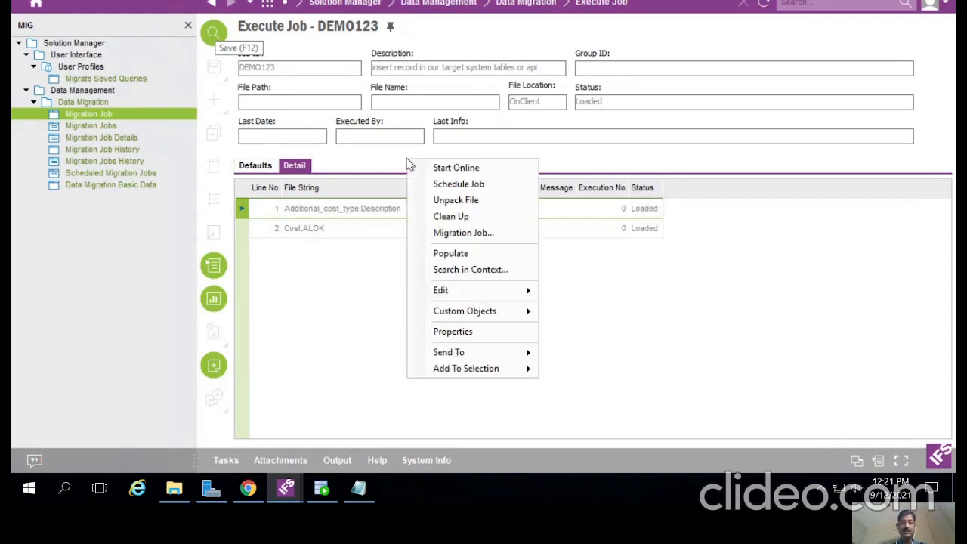
{"action": "left_click", "coordinate": [440, 201]}
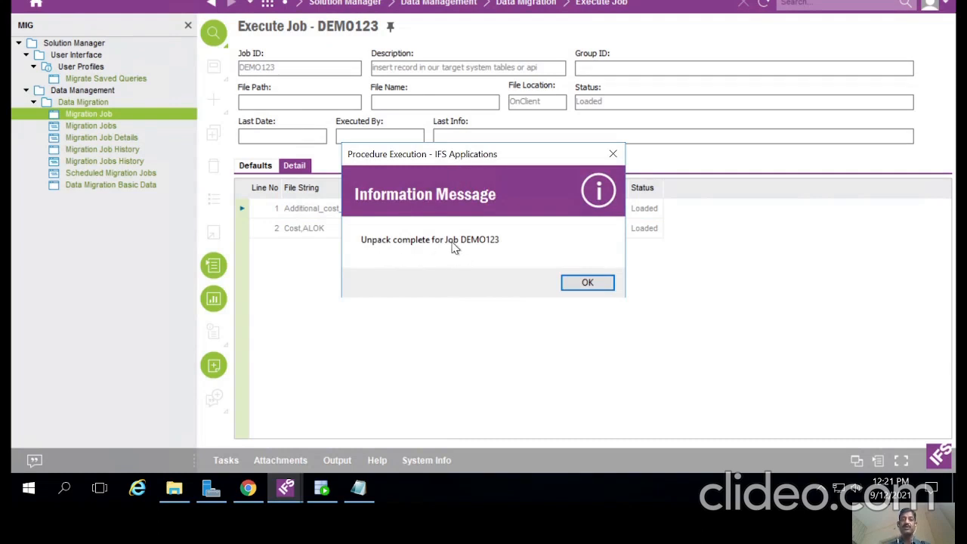
{"action": "left_click", "coordinate": [587, 284]}
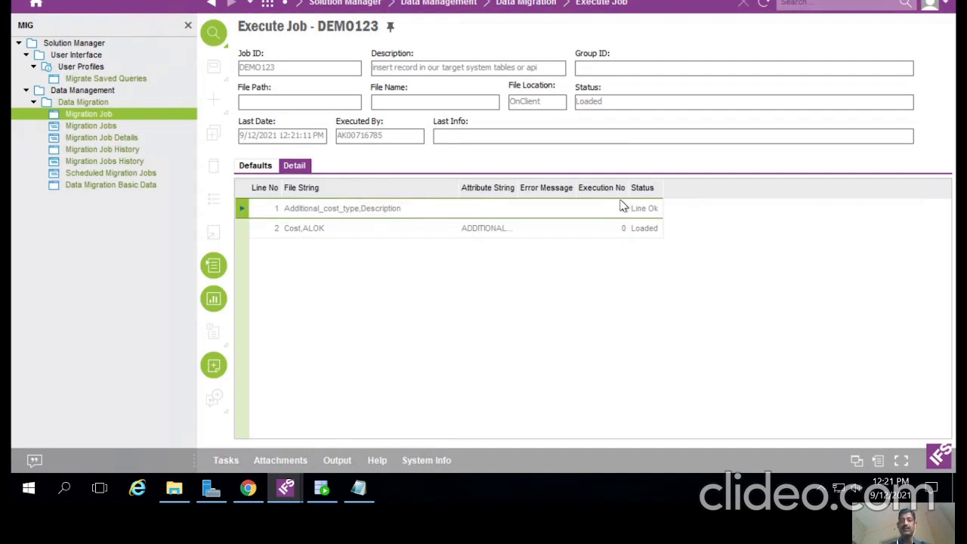
Step: Start job DEMO123 online and confirm the completion message reporting 1 new row
{"action": "right_click", "coordinate": [556, 161]}
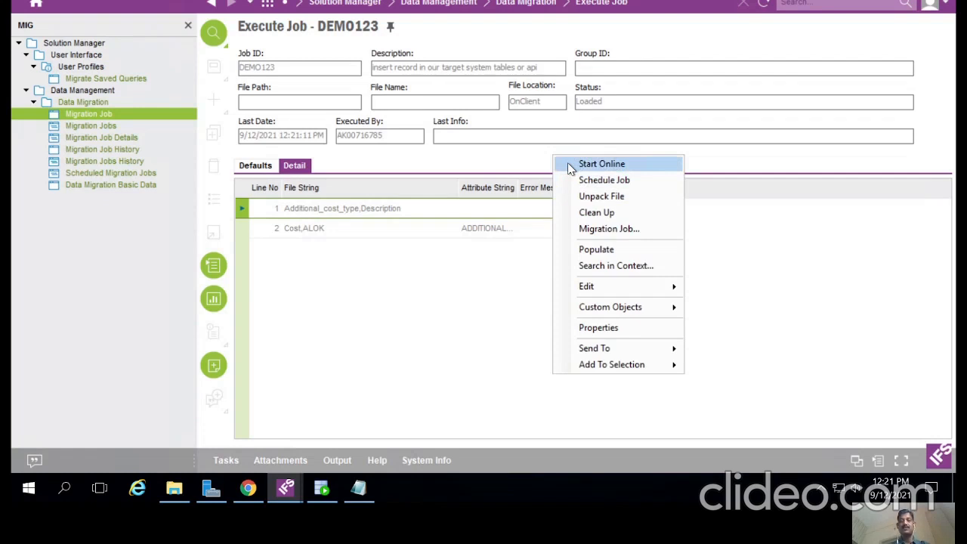
{"action": "left_click", "coordinate": [567, 163]}
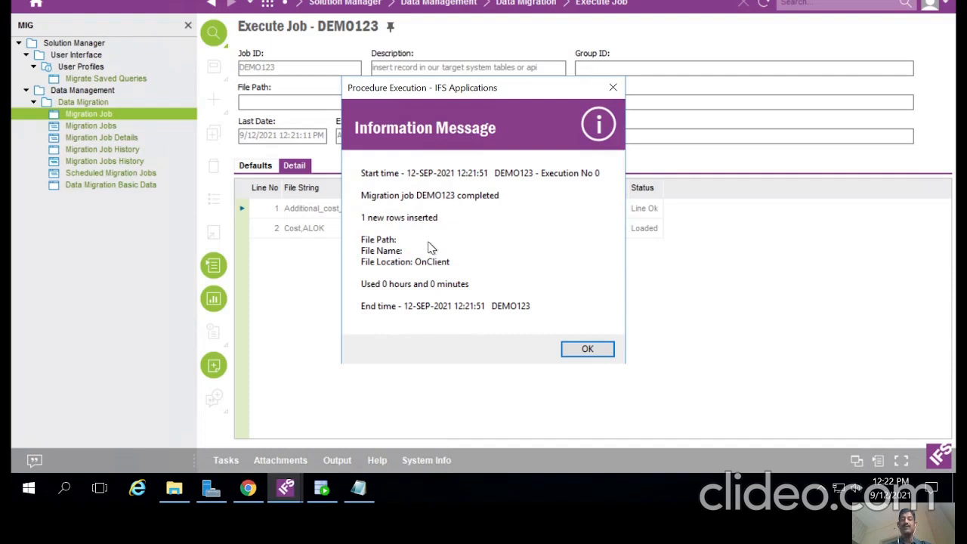
{"action": "left_click", "coordinate": [583, 349]}
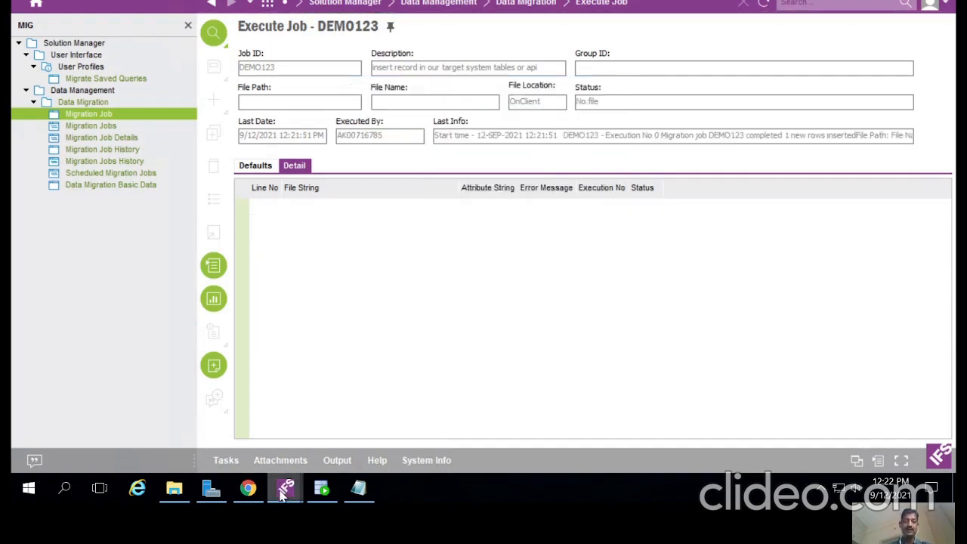
Step: Refresh Additional Cost Types in Procurement Basic Data to reveal the new COST row
{"action": "mouse_move", "coordinate": [286, 488]}
{"action": "left_click", "coordinate": [367, 421]}
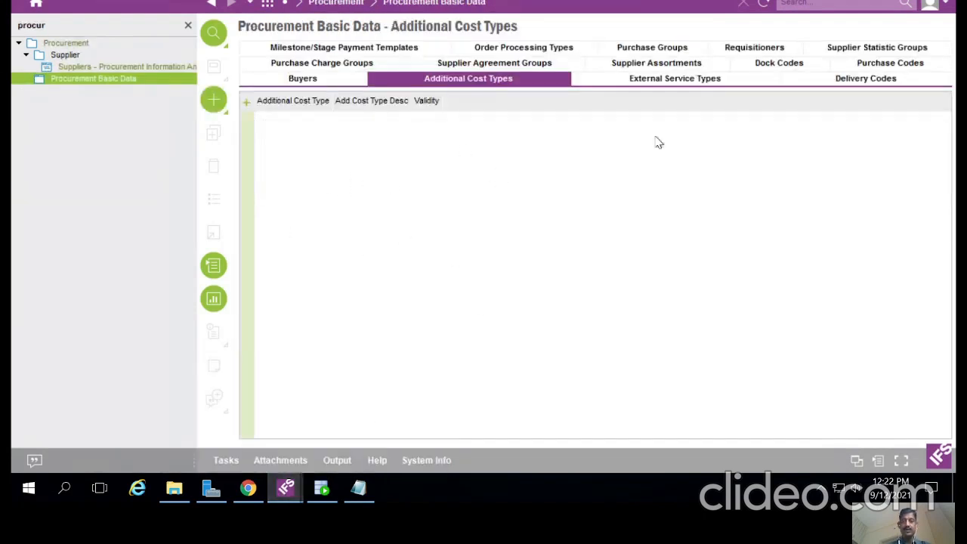
{"action": "left_click", "coordinate": [764, 4]}
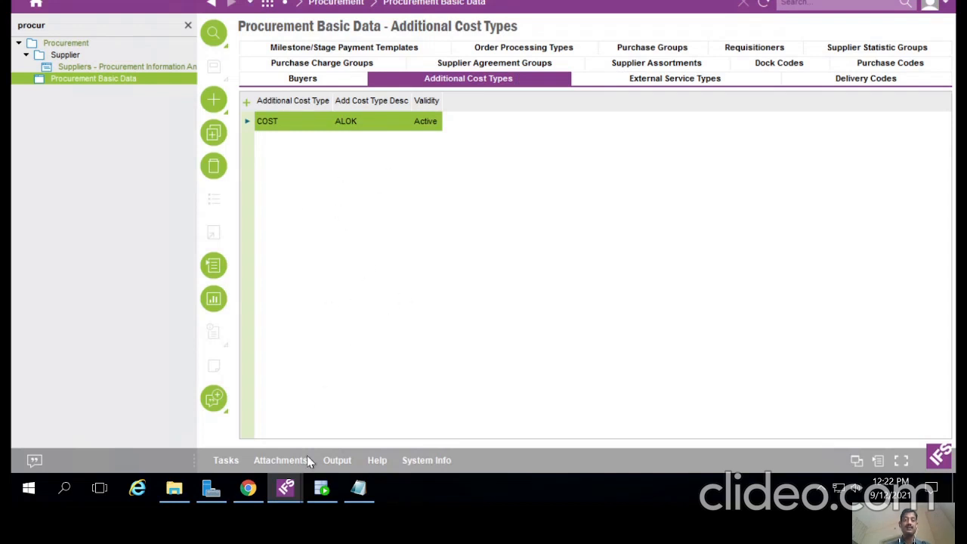
Step: Compare with the Addtional_dets data line, then return to the DEMO123 Execute Job window
{"action": "mouse_move", "coordinate": [286, 492]}
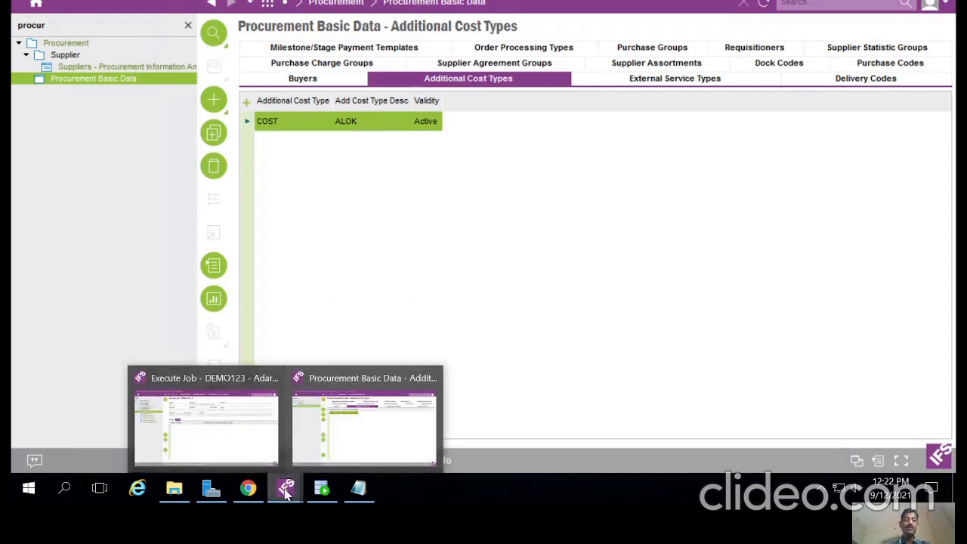
{"action": "left_click", "coordinate": [358, 489]}
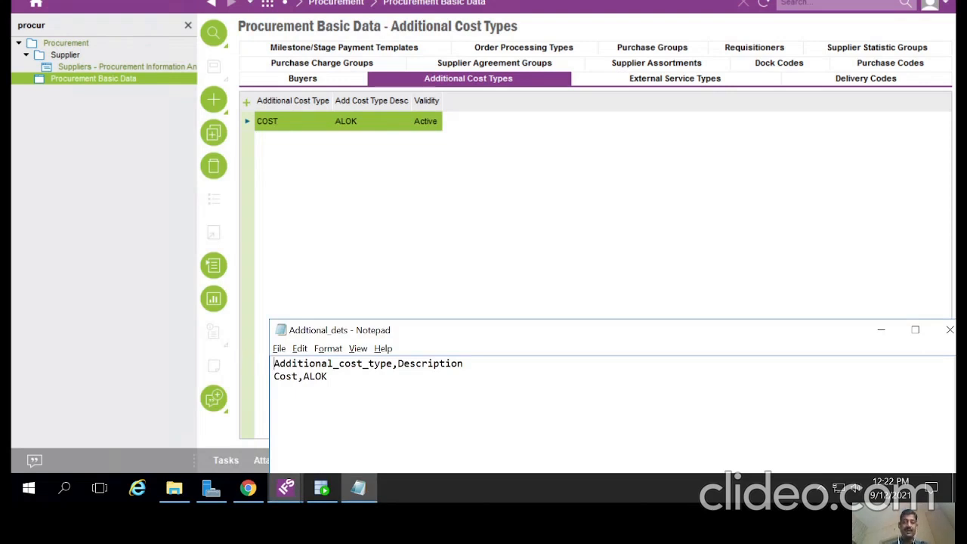
{"action": "left_click", "coordinate": [292, 364]}
{"action": "mouse_move", "coordinate": [285, 488]}
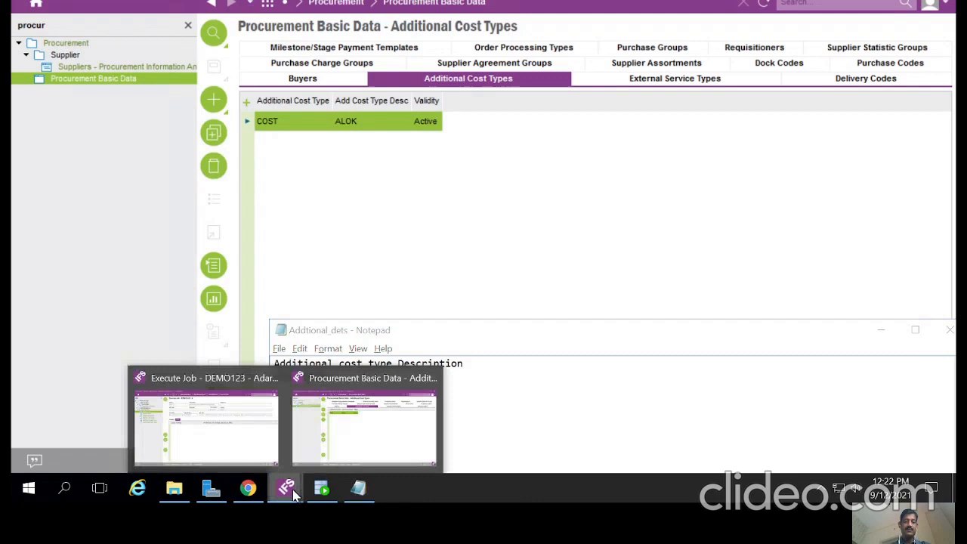
{"action": "left_click", "coordinate": [216, 442]}
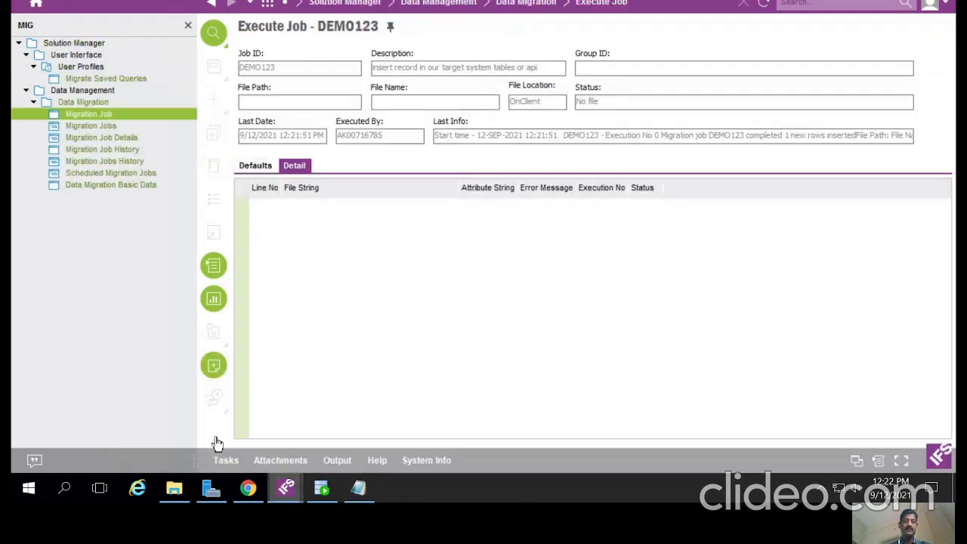
Step: Return to migration job DEMO123 and select the ADDITIONAL_COST_TYPE file mapping row
{"action": "left_click", "coordinate": [212, 4]}
{"action": "left_click", "coordinate": [476, 166]}
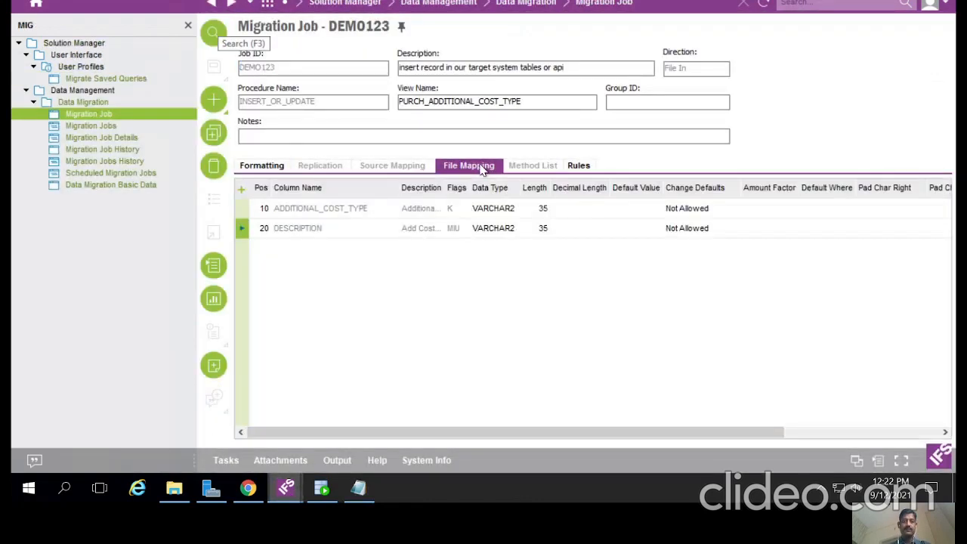
{"action": "left_click", "coordinate": [241, 208]}
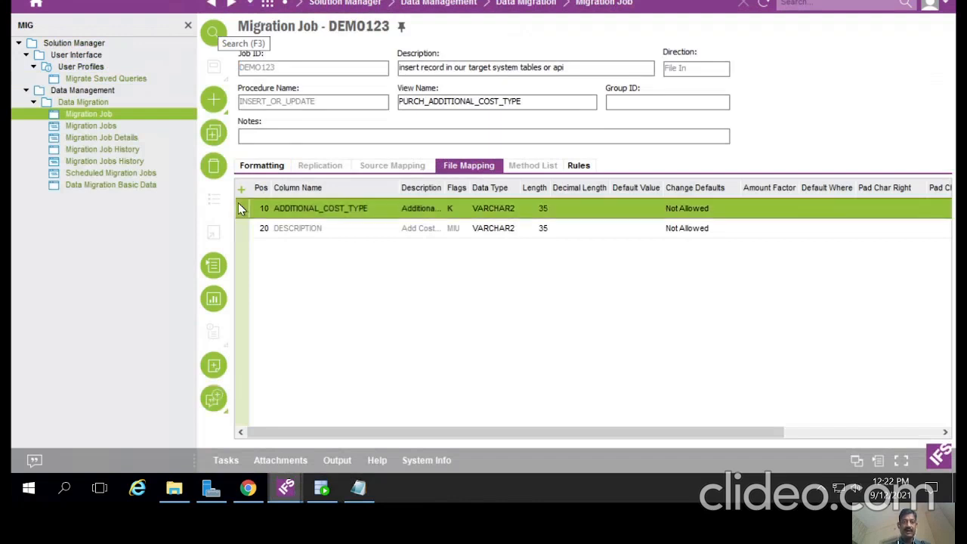
Step: In the Addtional_dets data file, replace the old description after 'Cost,' with a new one
{"action": "left_click", "coordinate": [358, 489]}
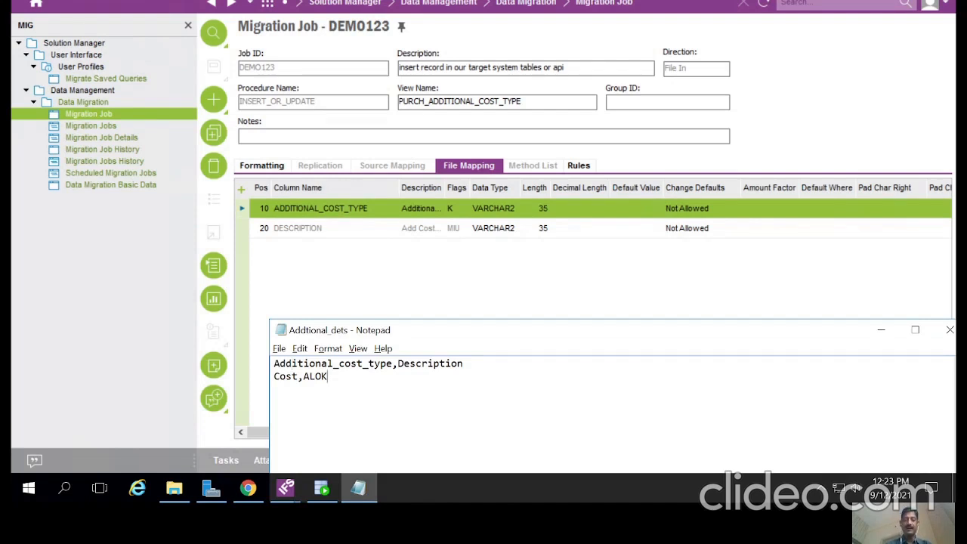
{"action": "key", "text": "BackSpace"}
{"action": "key", "text": "BackSpace"}
{"action": "key", "text": "BackSpace"}
{"action": "key", "text": "BackSpace"}
{"action": "type", "text": "Aadrs"}
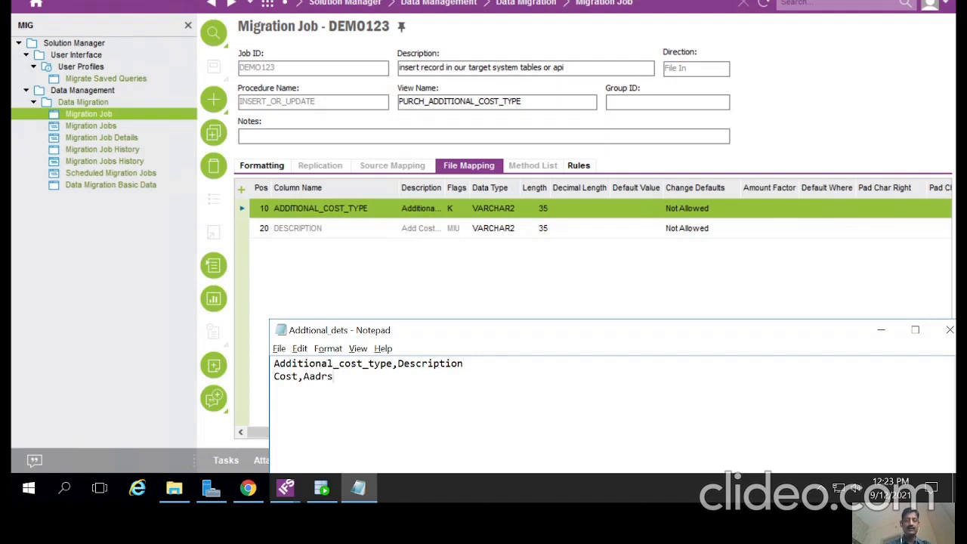
{"action": "type", "text": "h"}
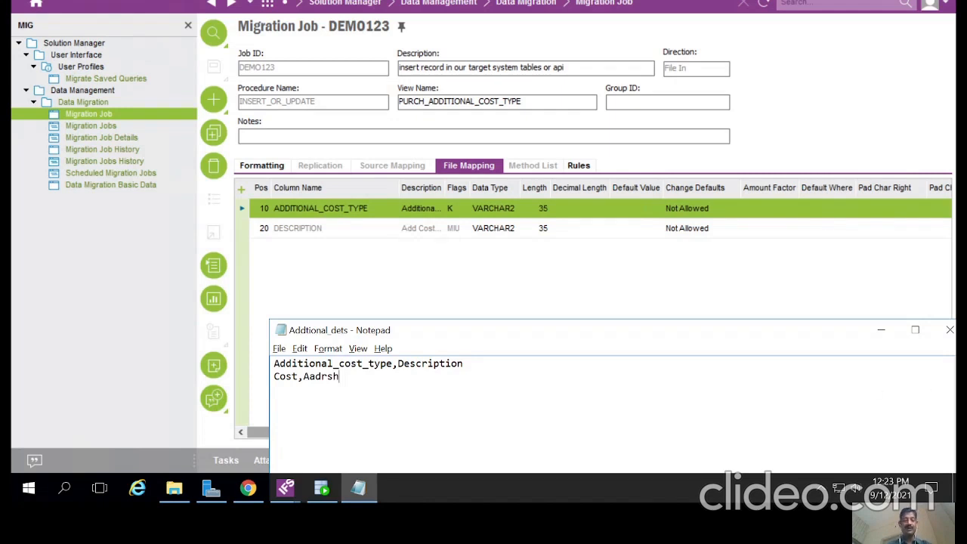
Step: Set the INSUPD rule's flag to Active on the job's Rules
{"action": "left_click", "coordinate": [610, 292]}
{"action": "left_click", "coordinate": [580, 166]}
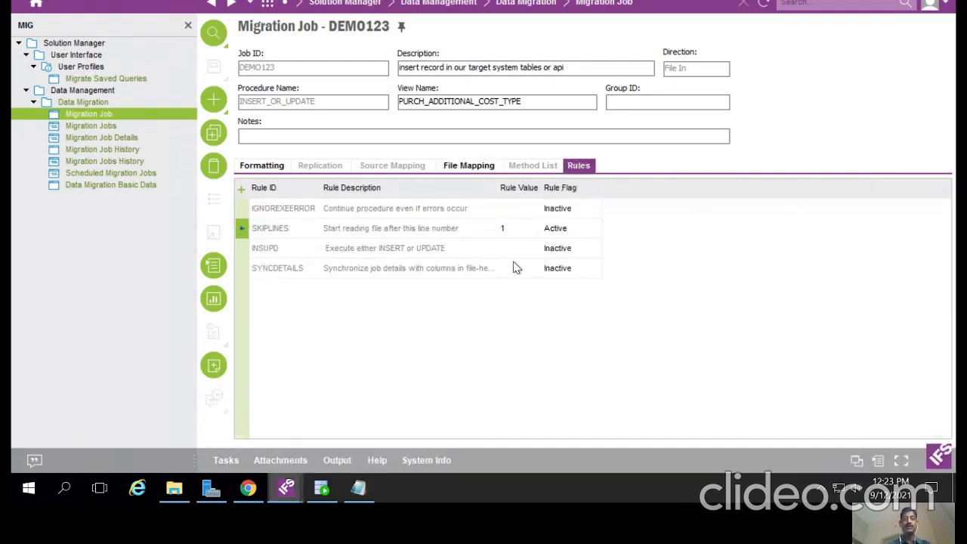
{"action": "left_click", "coordinate": [241, 252]}
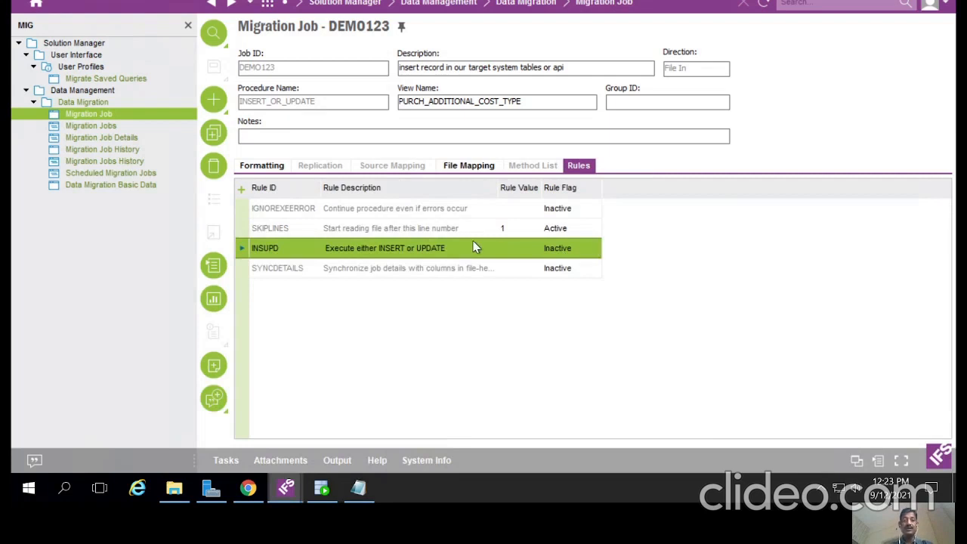
{"action": "left_click", "coordinate": [563, 250]}
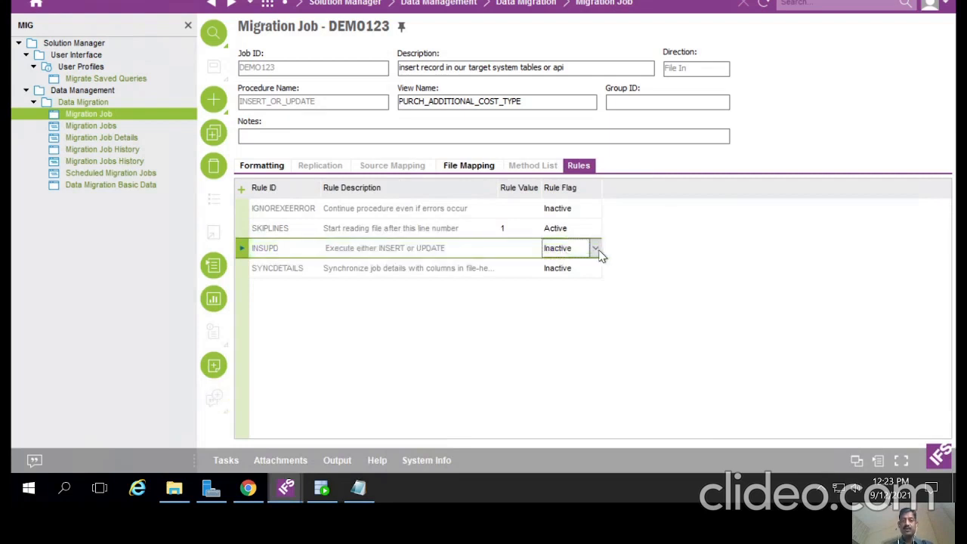
{"action": "left_click", "coordinate": [596, 248]}
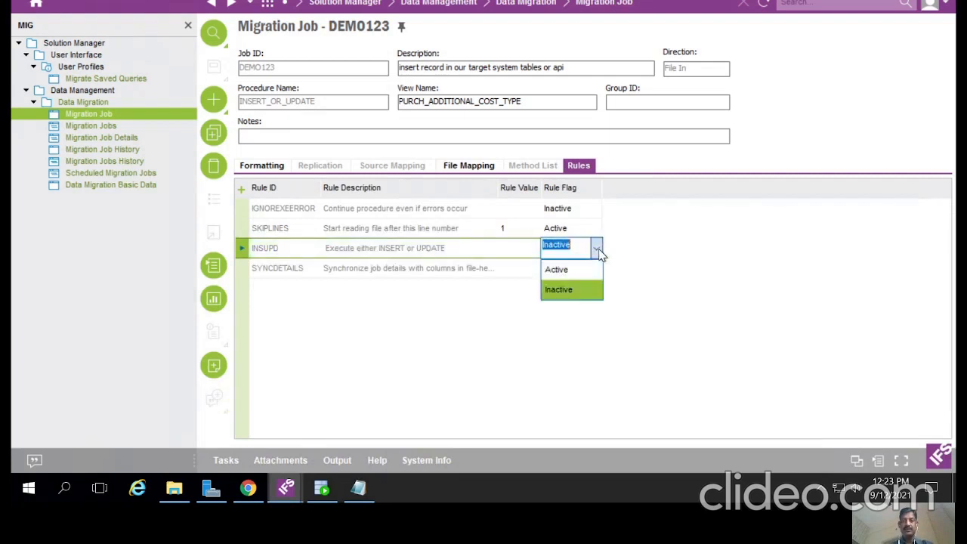
{"action": "left_click", "coordinate": [563, 268]}
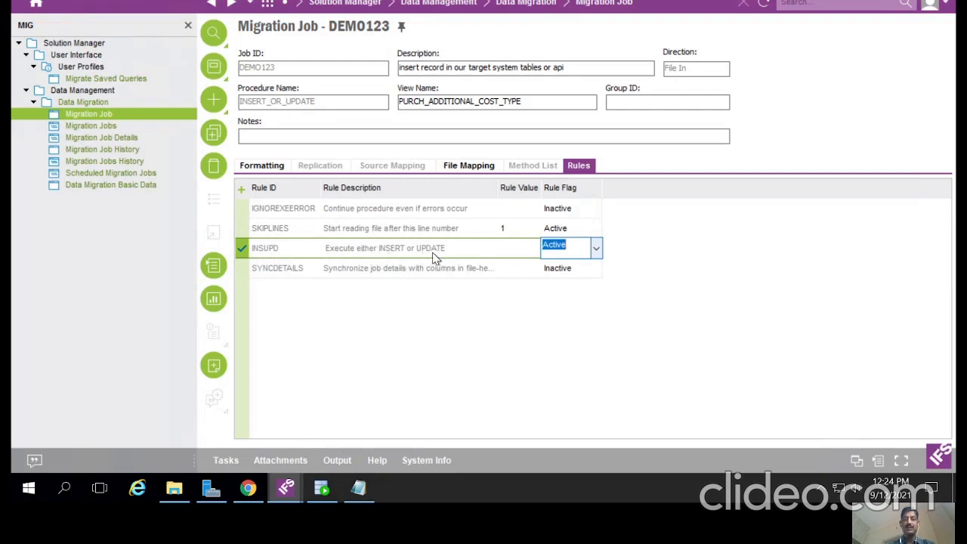
{"action": "left_click", "coordinate": [516, 252]}
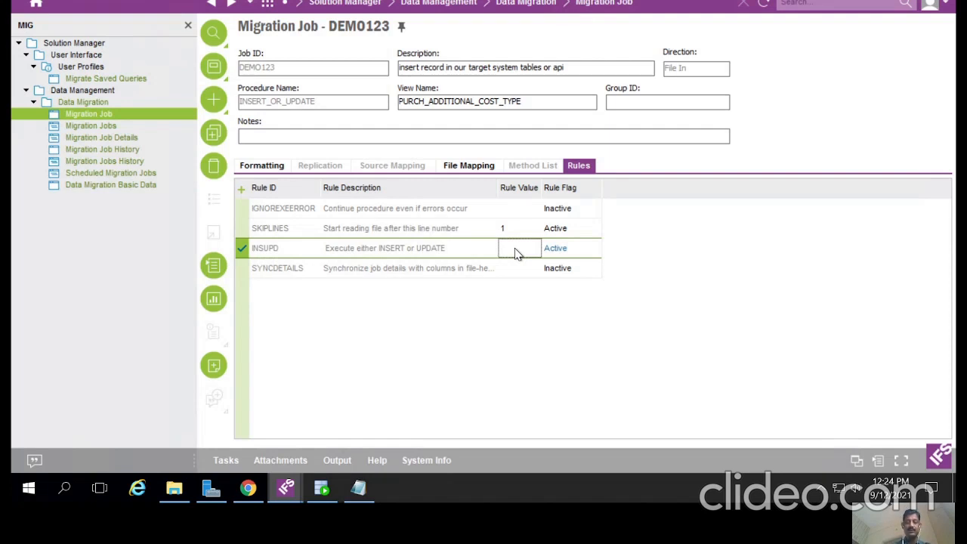
Step: Enter UPDATE as the INSUPD rule value and save
{"action": "left_click", "coordinate": [516, 252]}
{"action": "type", "text": "UPDATE"}
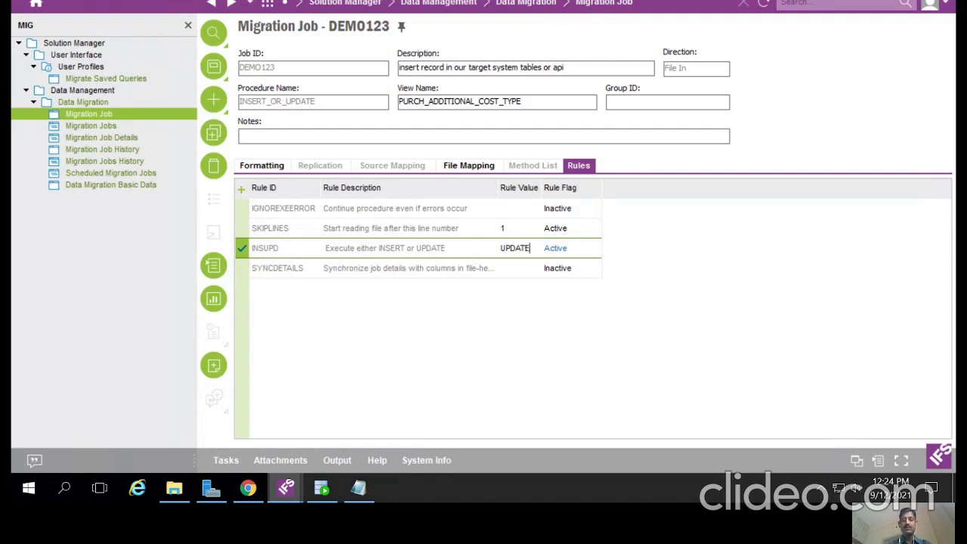
{"action": "key", "text": "ctrl+s"}
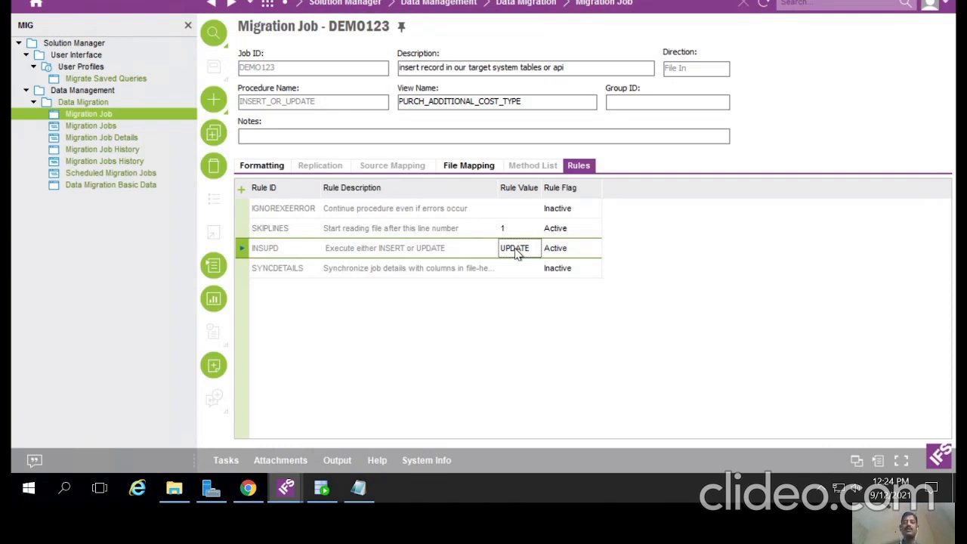
Step: Start job DEMO123 and load the Addtional_dets file from the Desktop into its details
{"action": "right_click", "coordinate": [655, 159]}
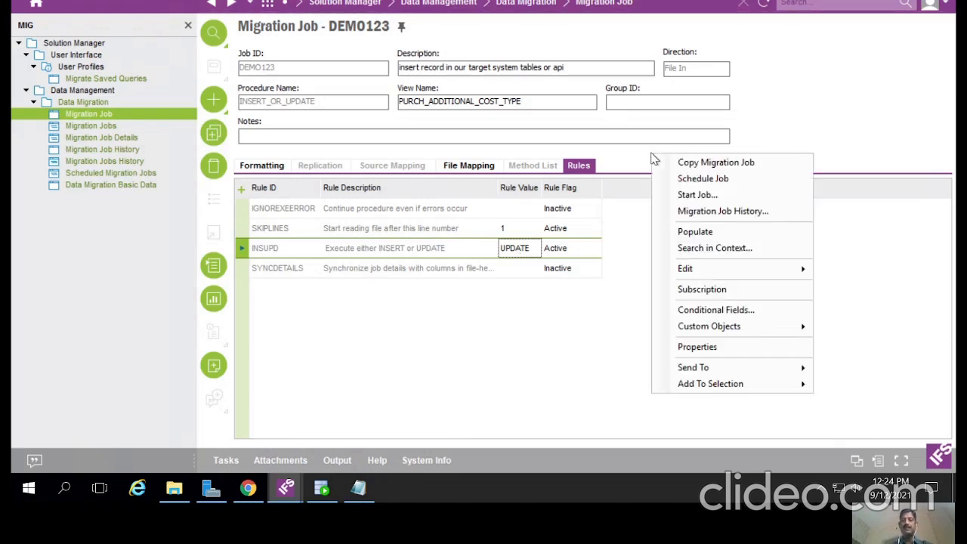
{"action": "left_click", "coordinate": [666, 190]}
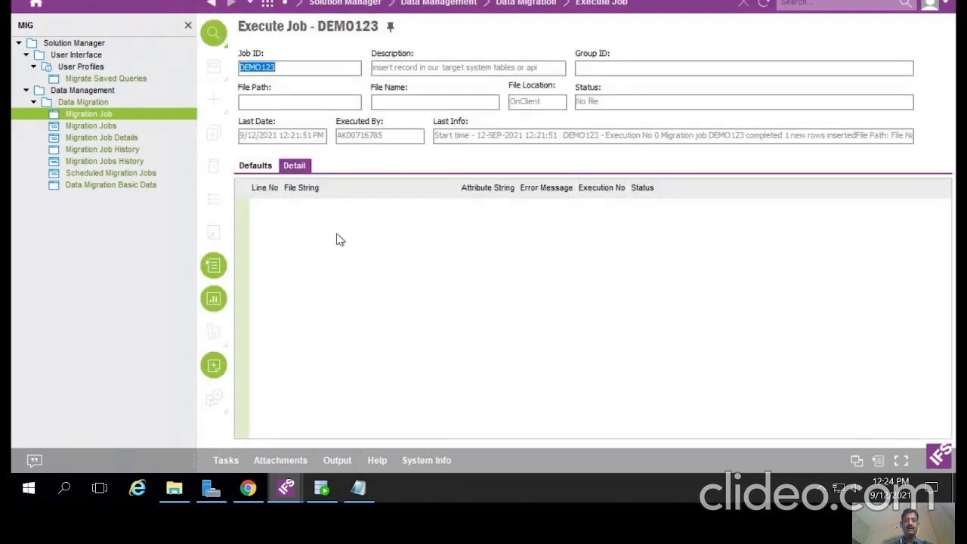
{"action": "right_click", "coordinate": [338, 239]}
{"action": "left_click", "coordinate": [361, 244]}
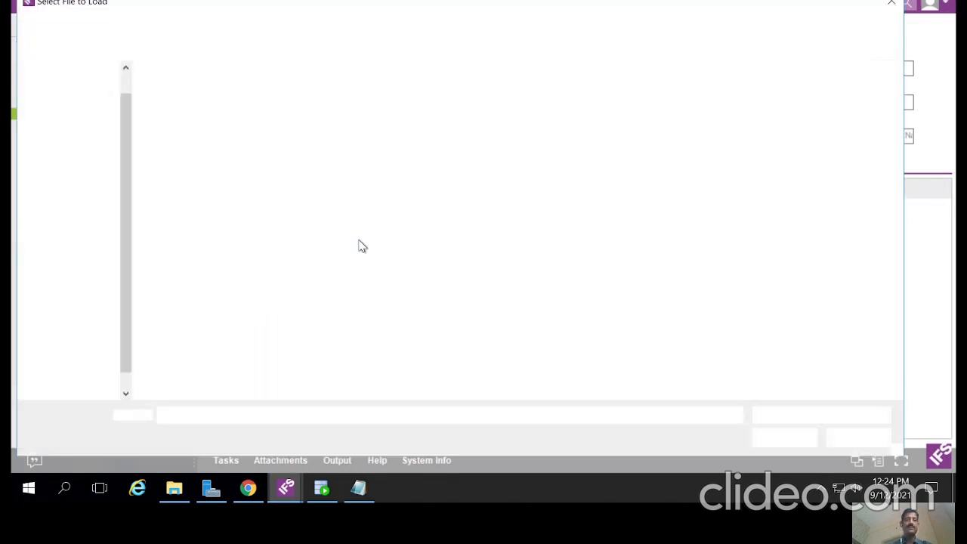
{"action": "left_click", "coordinate": [154, 171]}
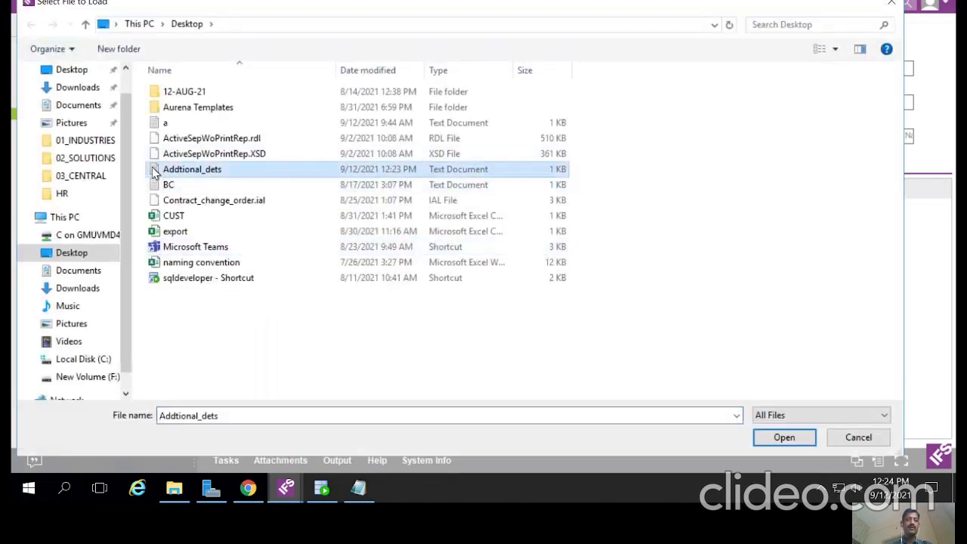
{"action": "double_click", "coordinate": [154, 171]}
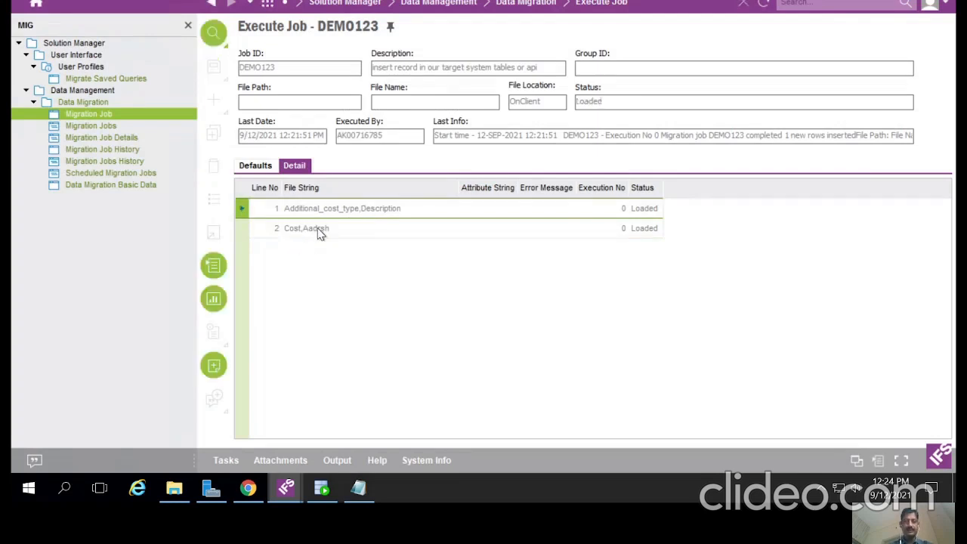
Step: Unpack the loaded file lines and acknowledge the completion message
{"action": "right_click", "coordinate": [456, 165]}
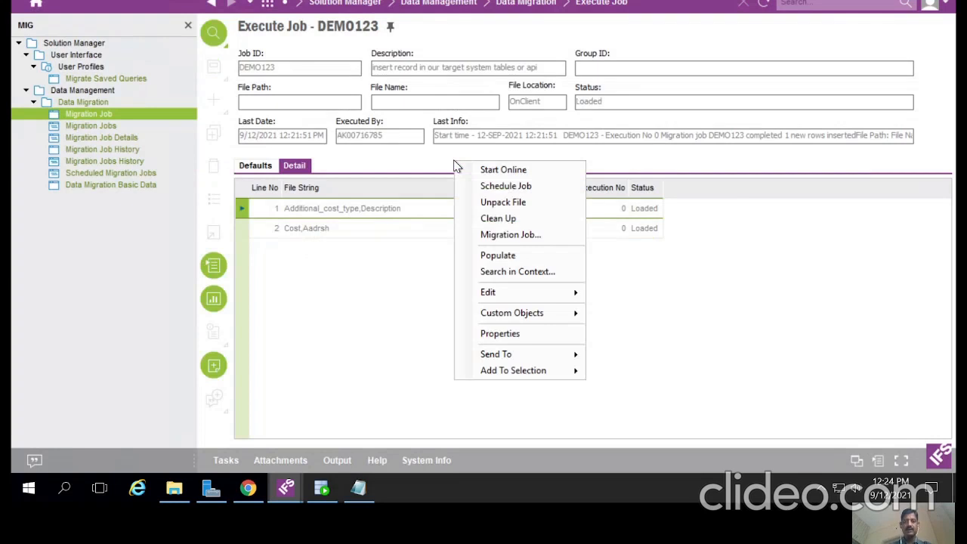
{"action": "left_click", "coordinate": [478, 202]}
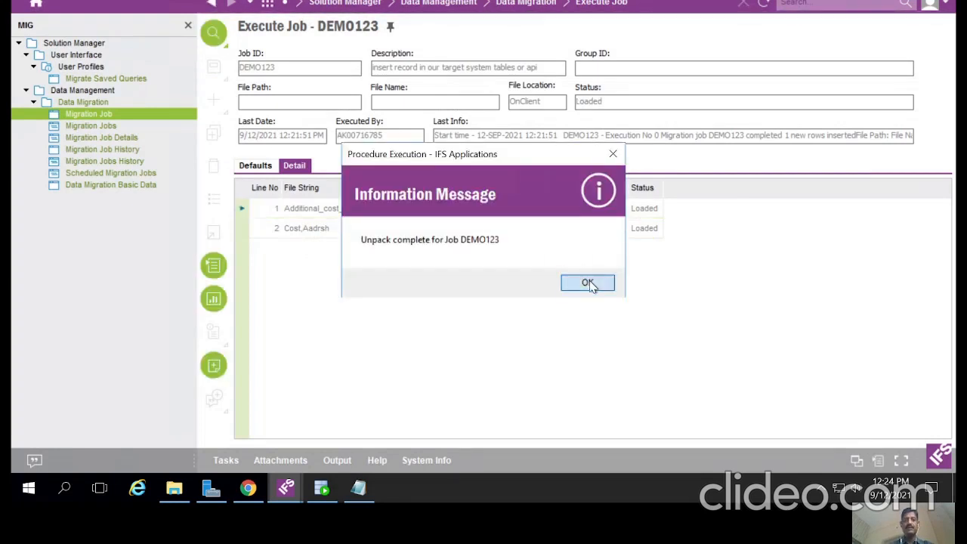
{"action": "left_click", "coordinate": [587, 283]}
Step: Run the job online and close the result reporting 1 row modified
{"action": "right_click", "coordinate": [507, 165]}
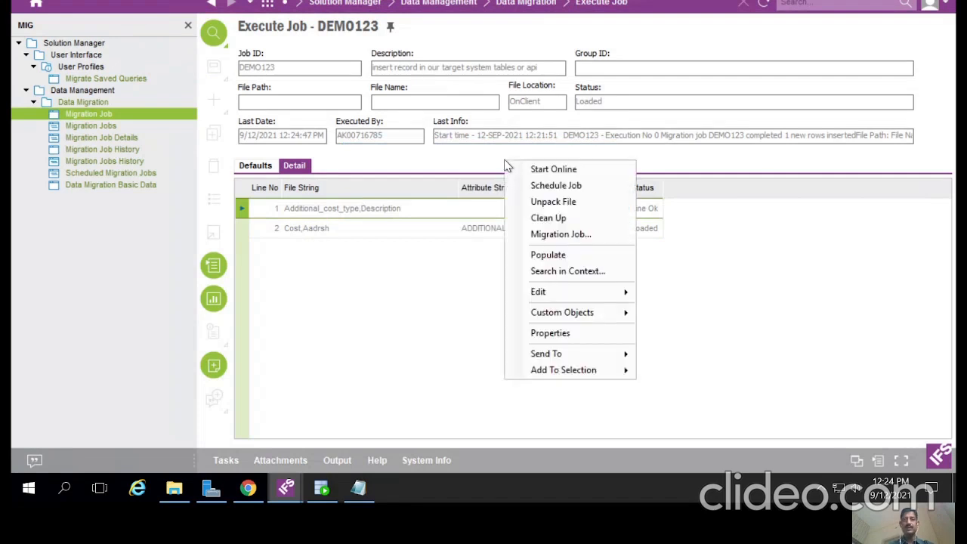
{"action": "left_click", "coordinate": [522, 171]}
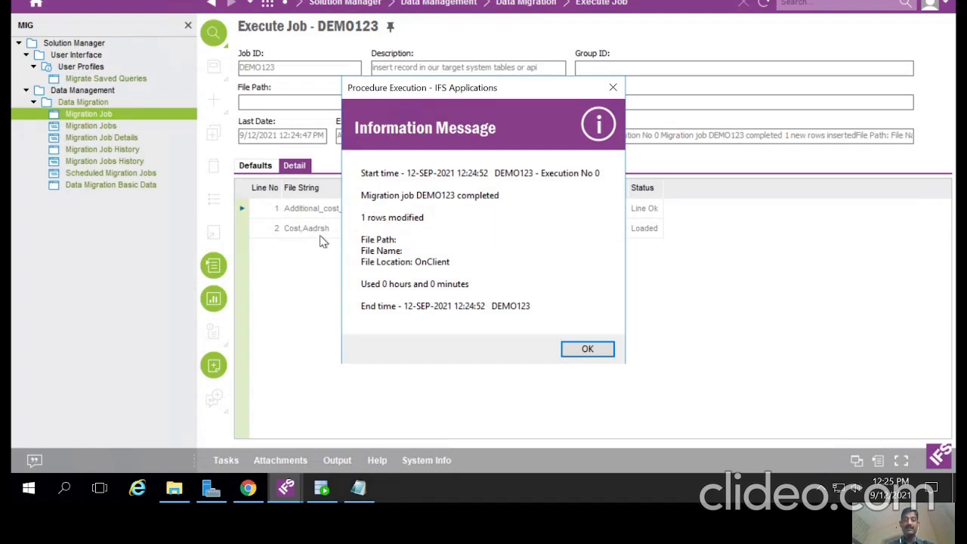
{"action": "left_click", "coordinate": [587, 350]}
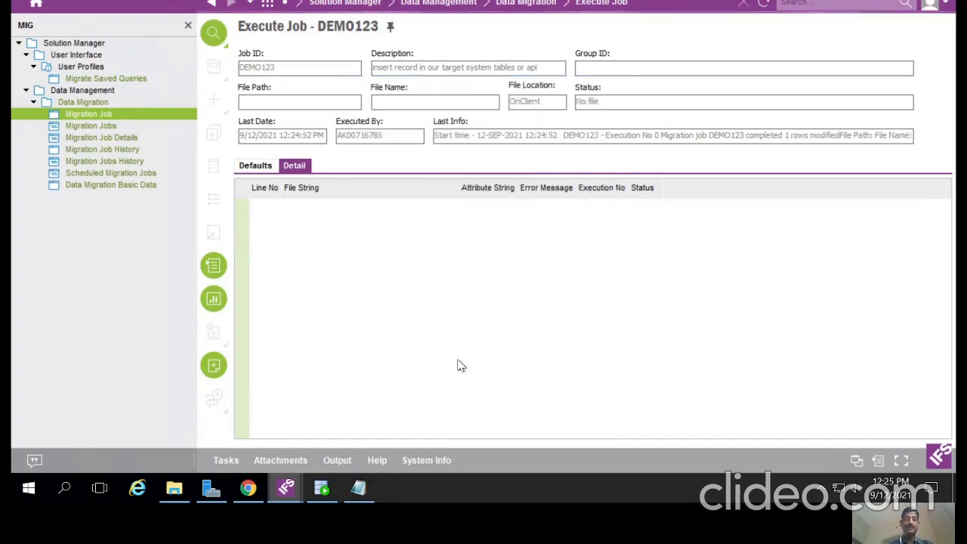
Step: Refresh Additional Cost Types to verify COST's updated description, then return to Execute Job
{"action": "mouse_move", "coordinate": [286, 483]}
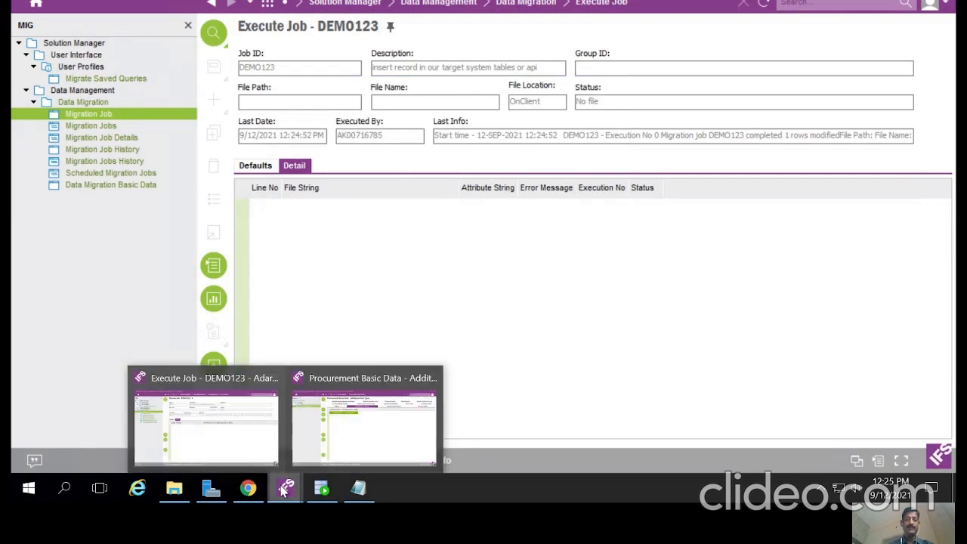
{"action": "left_click", "coordinate": [338, 430]}
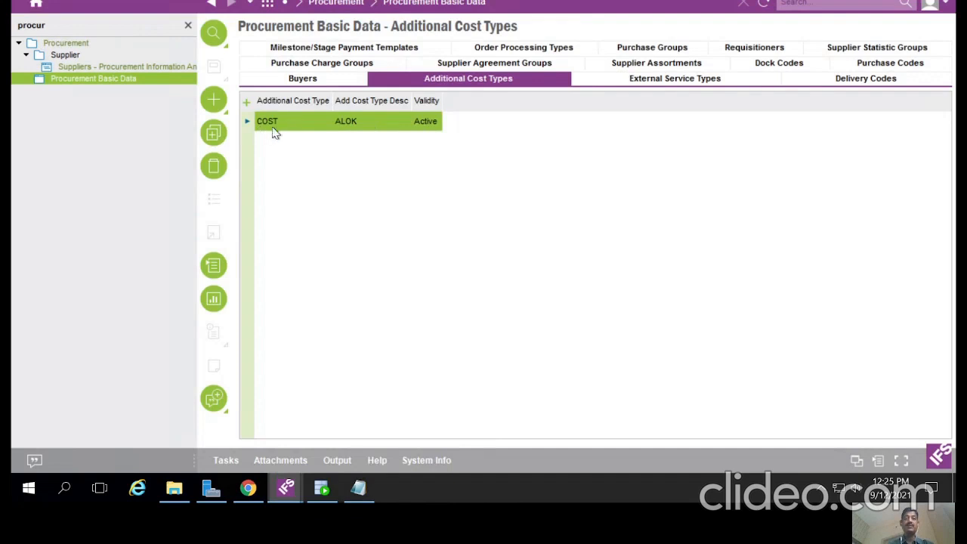
{"action": "left_click", "coordinate": [763, 4]}
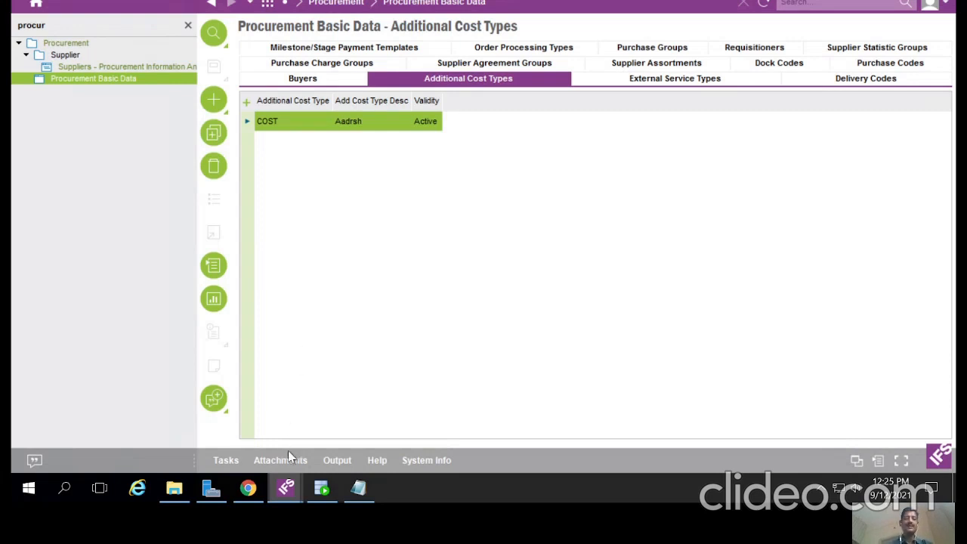
{"action": "mouse_move", "coordinate": [285, 493]}
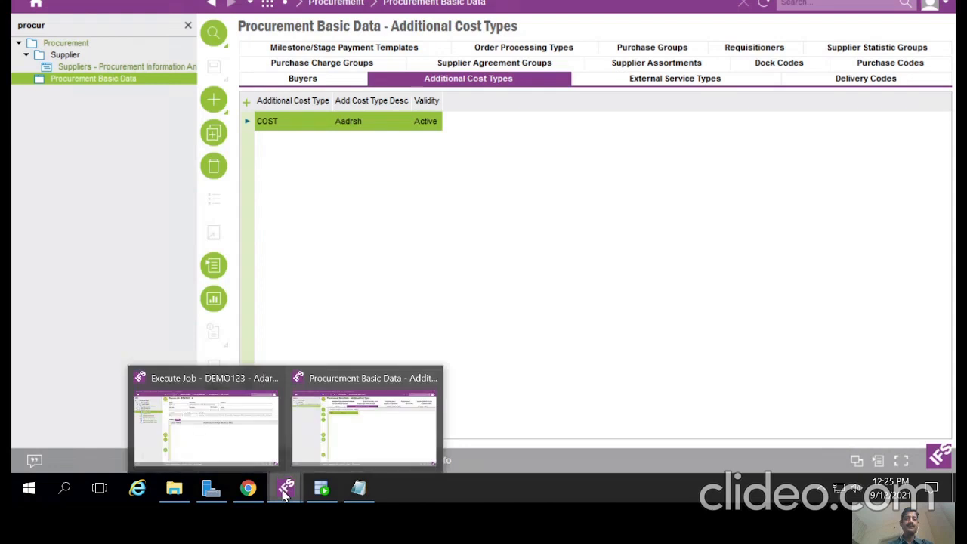
{"action": "left_click", "coordinate": [200, 431]}
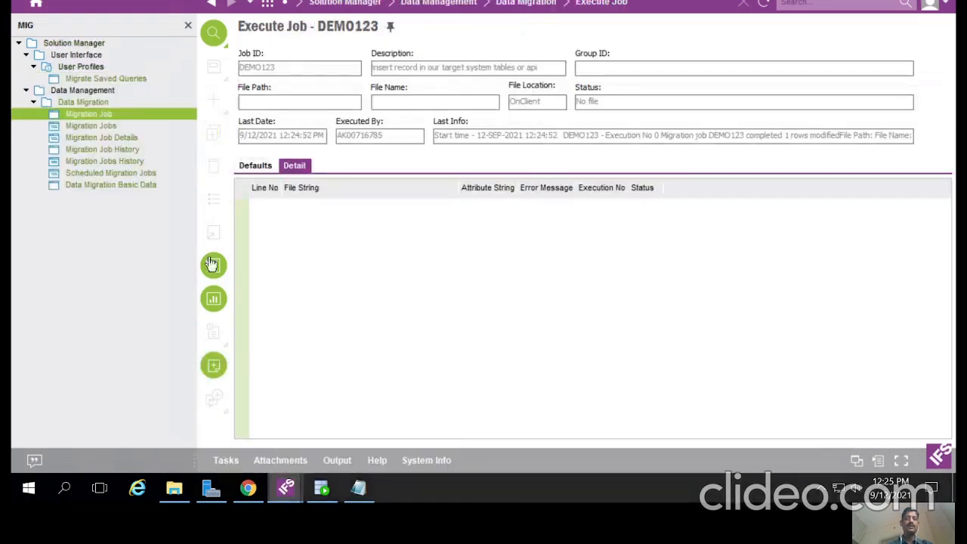
Step: Go back to migration job DEMO123 and show its Formatting tab
{"action": "left_click", "coordinate": [211, 4]}
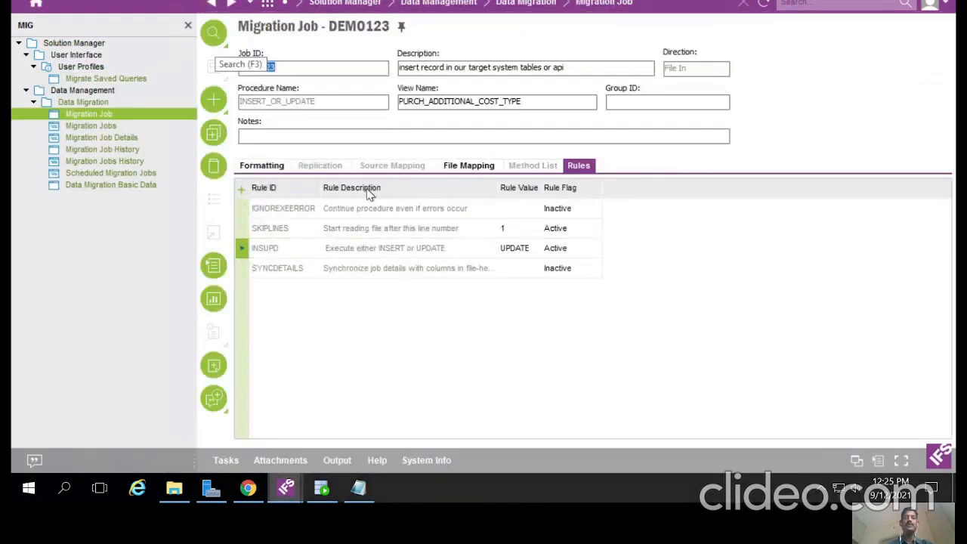
{"action": "left_click", "coordinate": [259, 167]}
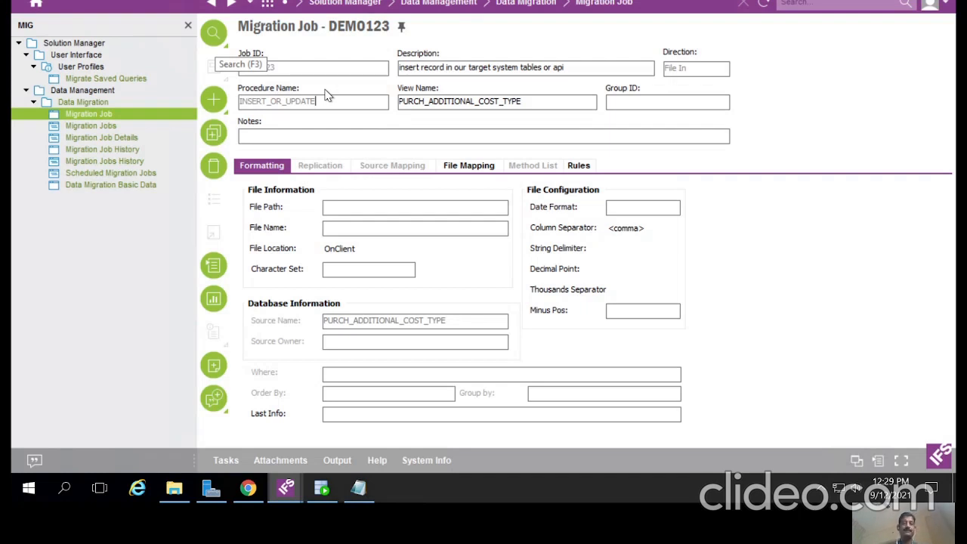
{"action": "left_click", "coordinate": [359, 488]}
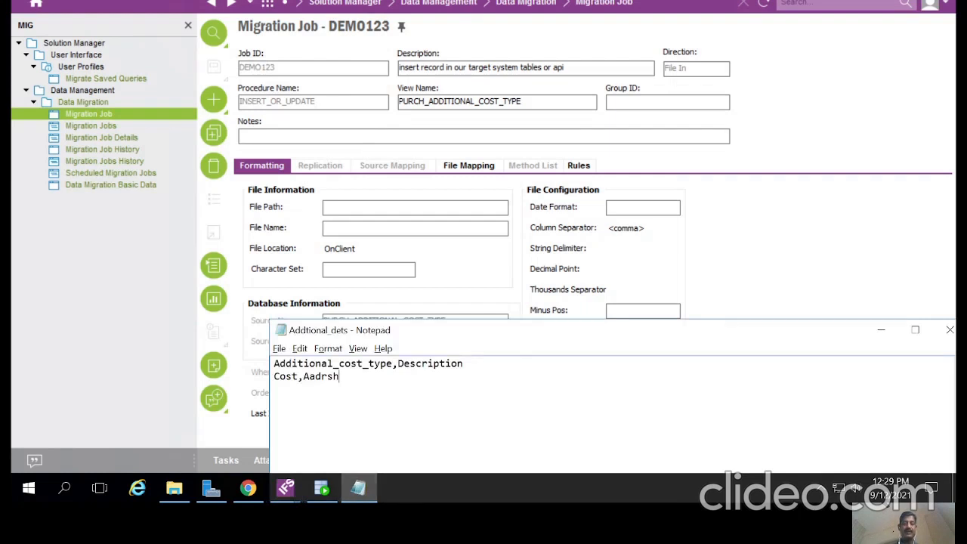
{"action": "left_click", "coordinate": [287, 491]}
{"action": "left_click", "coordinate": [316, 463]}
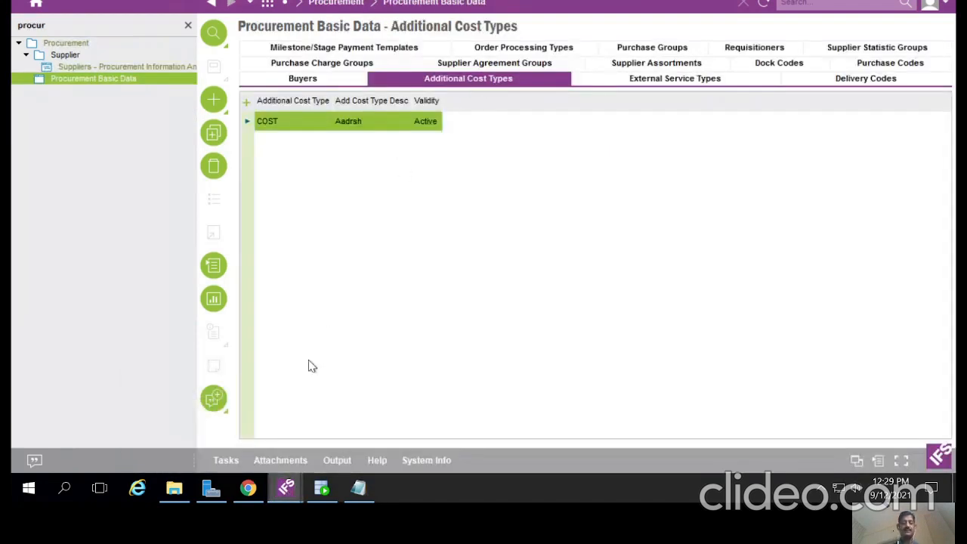
{"action": "left_click", "coordinate": [286, 490]}
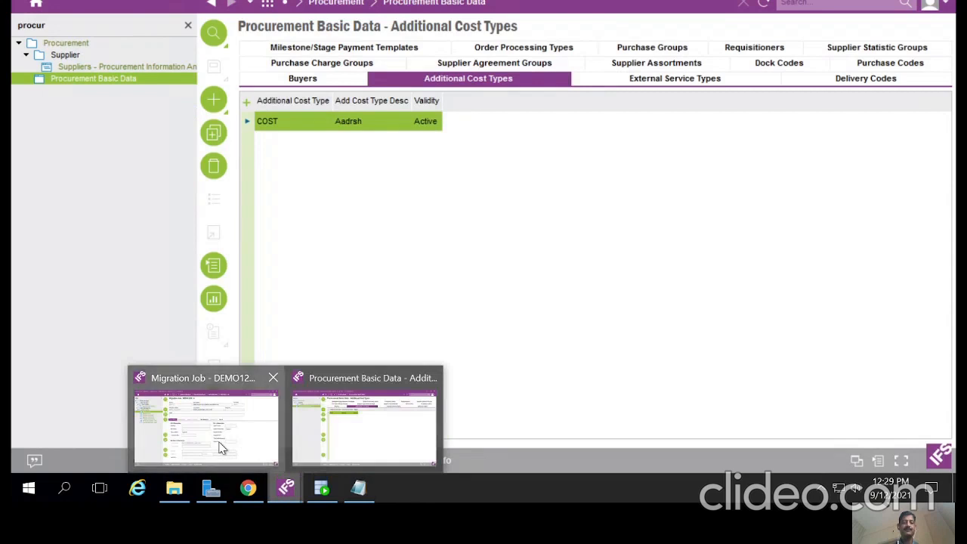
{"action": "left_click", "coordinate": [217, 447]}
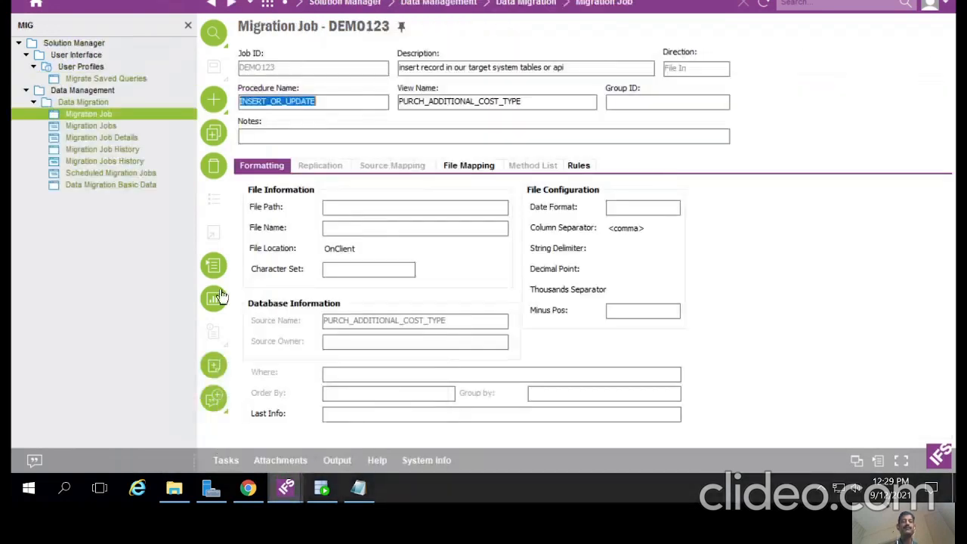
{"action": "left_click", "coordinate": [262, 67]}
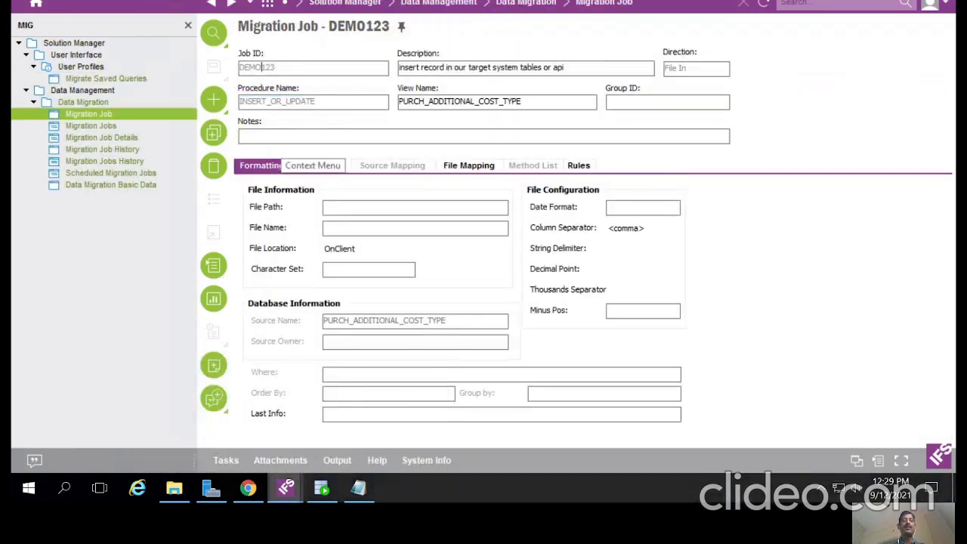
Step: Create new migration job DEMO_F with description 'remove record from db api'
{"action": "left_click", "coordinate": [214, 67]}
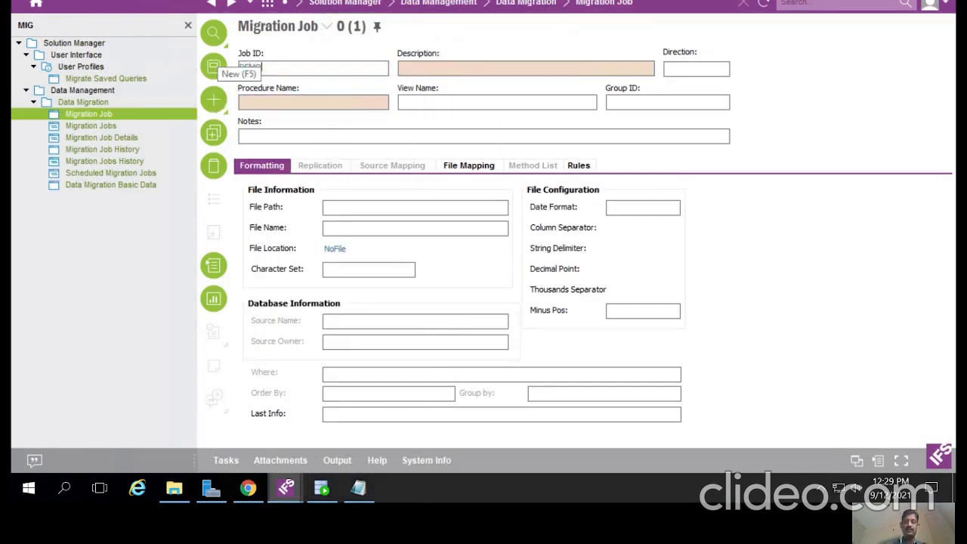
{"action": "type", "text": "_F"}
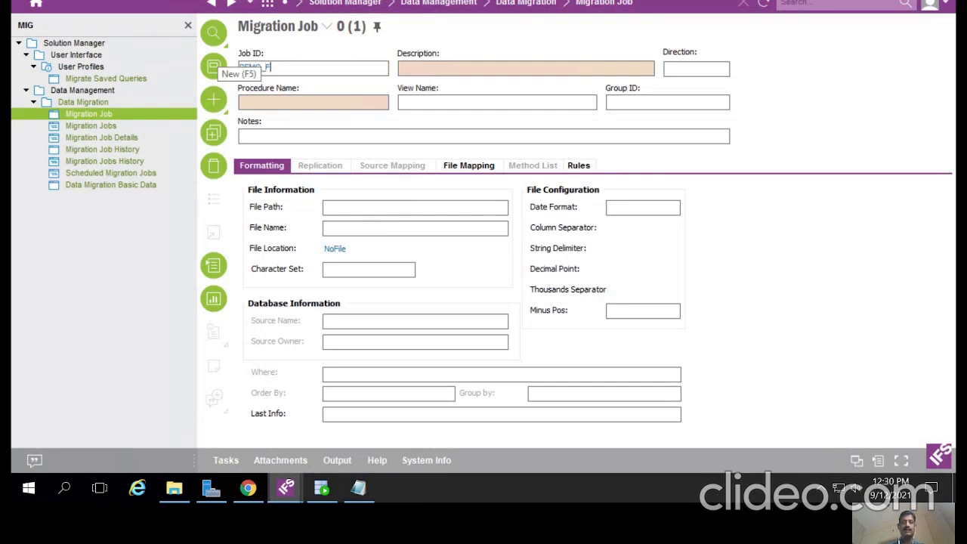
{"action": "key", "text": "Tab"}
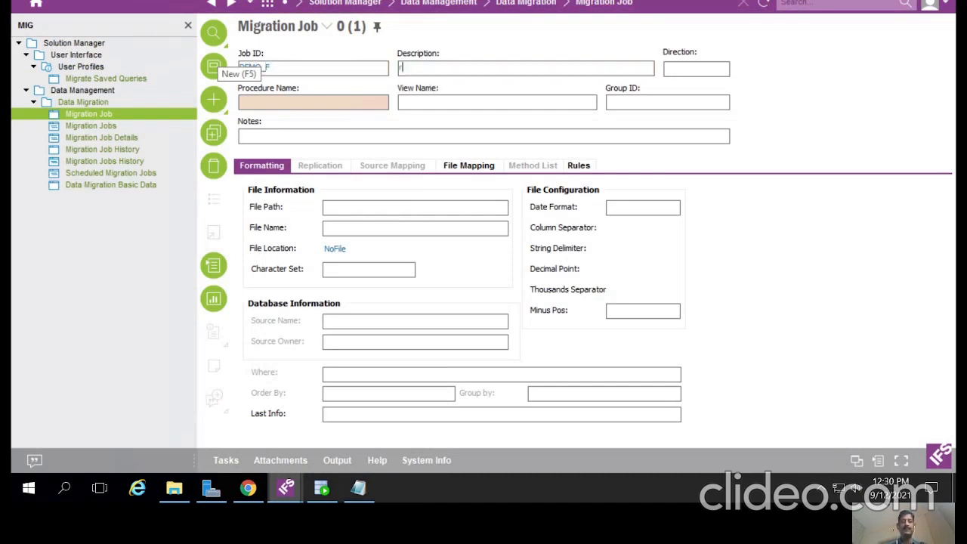
{"action": "type", "text": "re"}
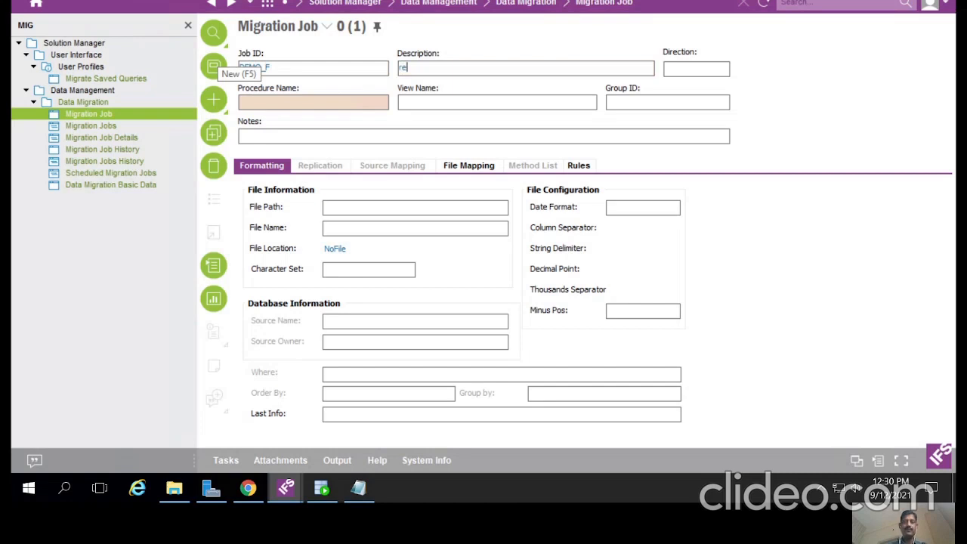
{"action": "type", "text": "move record "}
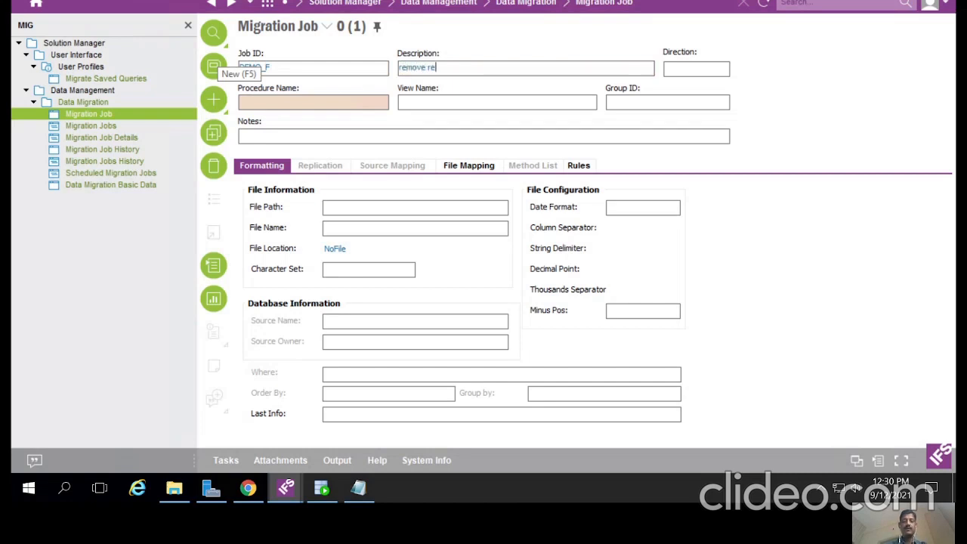
{"action": "type", "text": "from da"}
{"action": "key", "text": "BackSpace"}
{"action": "type", "text": "b api"}
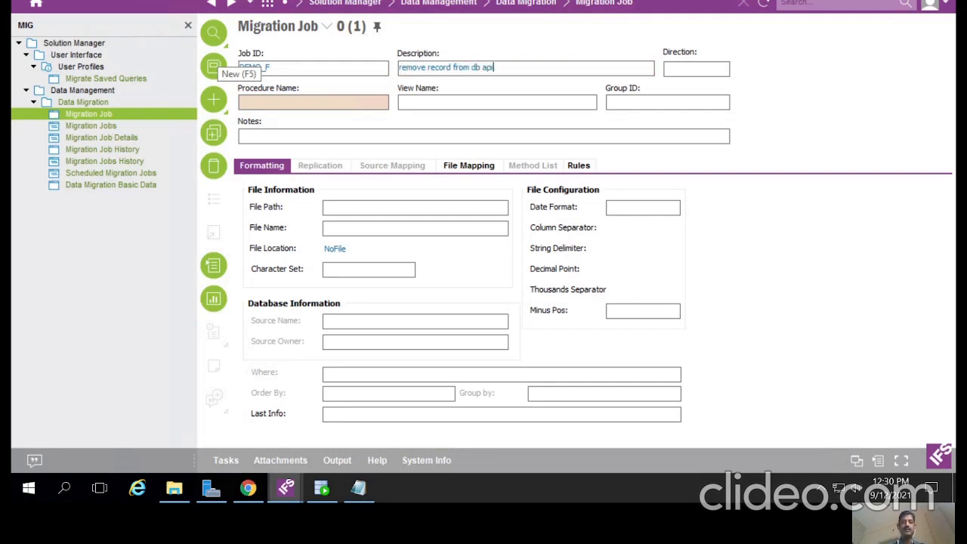
{"action": "left_click", "coordinate": [325, 106]}
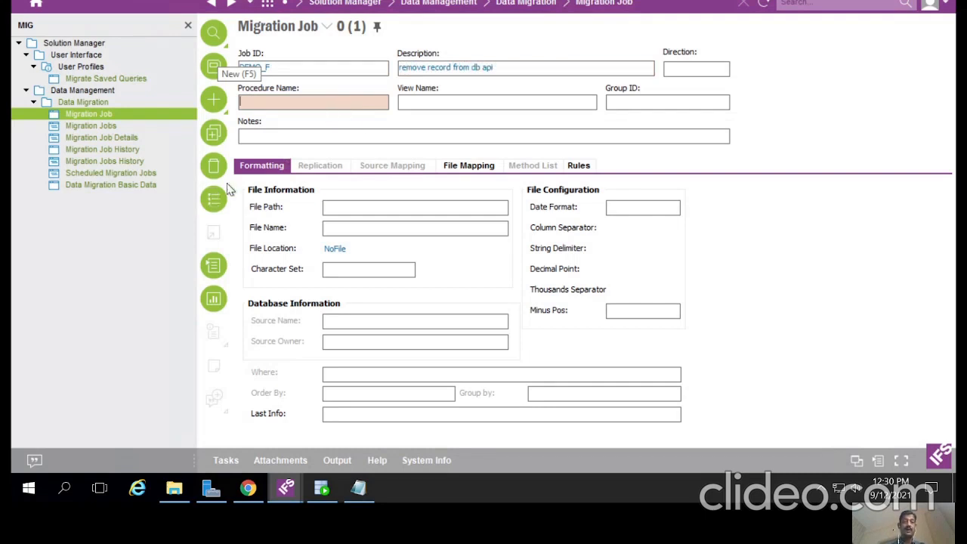
Step: Choose CREATE_TABLE_FROM_FILE as DEMO_F's procedure, then switch to the Additional Cost Types window
{"action": "left_click", "coordinate": [215, 197]}
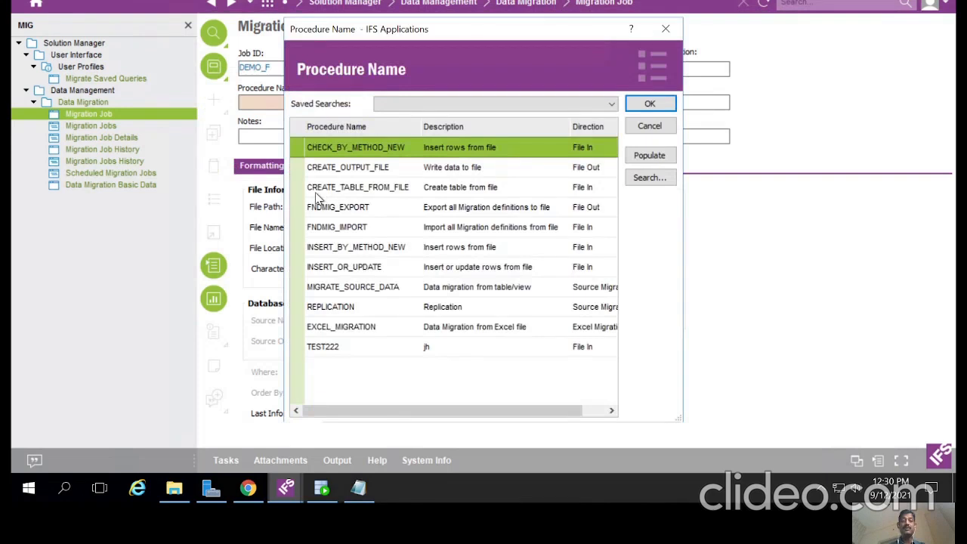
{"action": "left_click", "coordinate": [308, 190]}
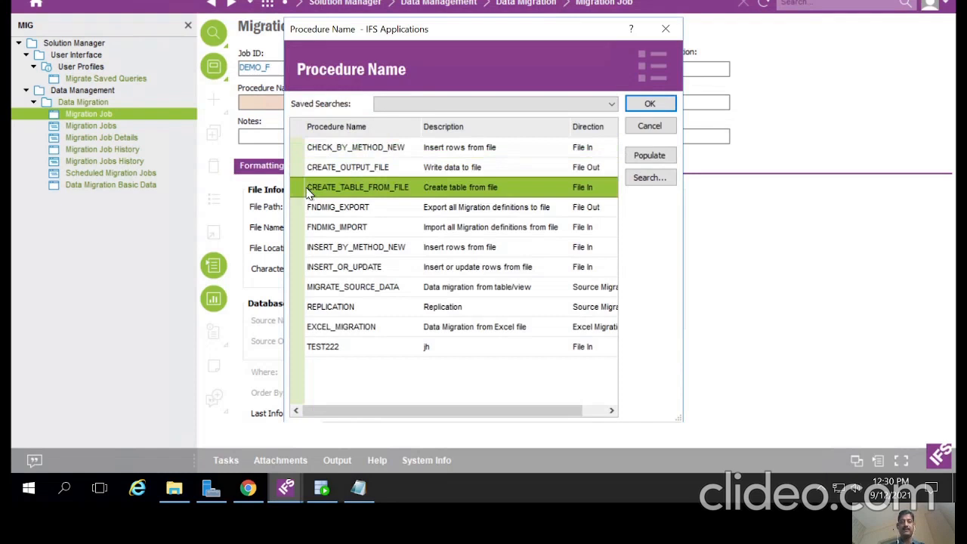
{"action": "double_click", "coordinate": [309, 191]}
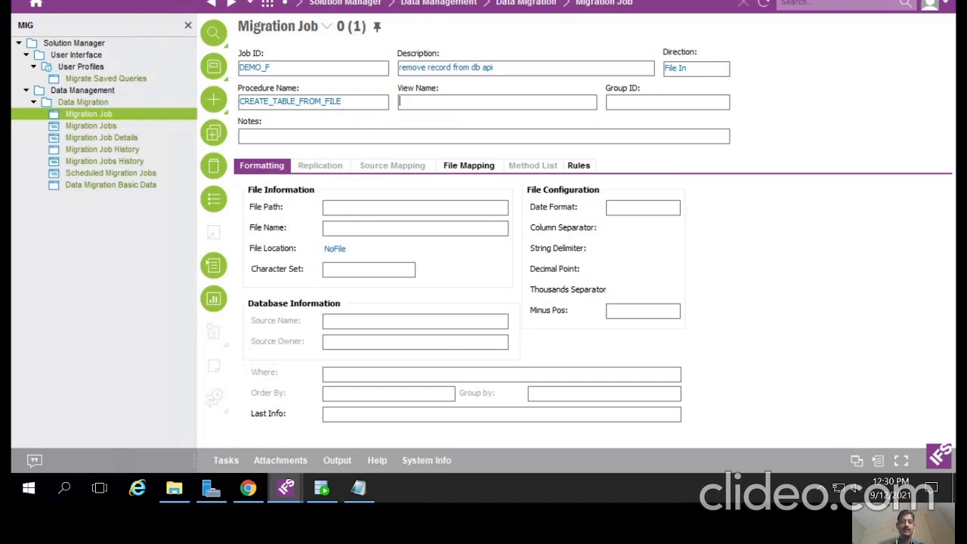
{"action": "mouse_move", "coordinate": [291, 484]}
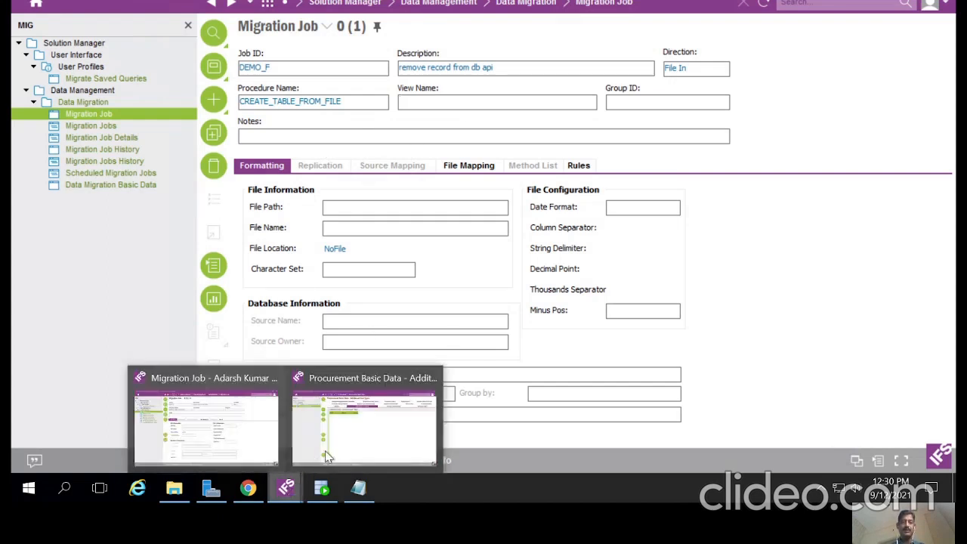
{"action": "left_click", "coordinate": [334, 448]}
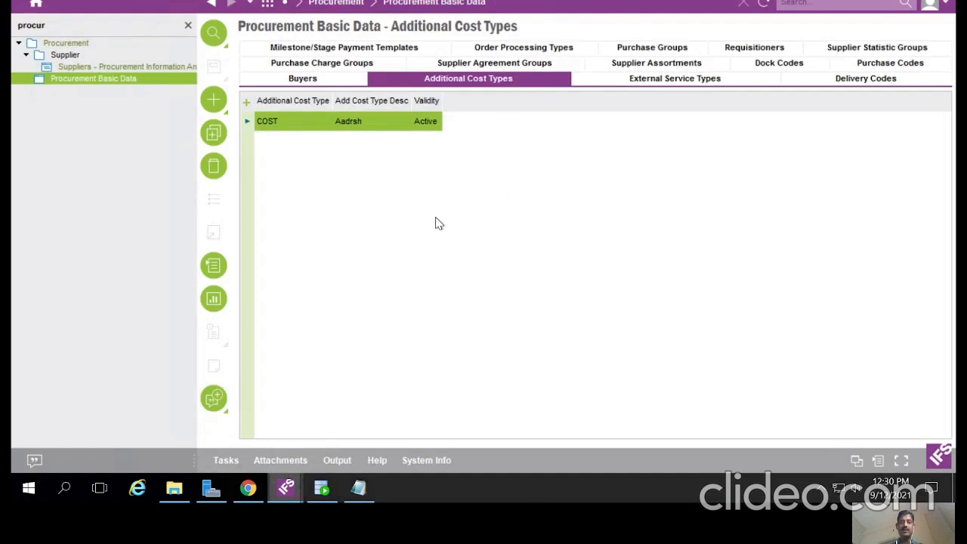
Step: Copy the PURCH_ADDITIONAL_COST_TYPE view name from System Info into the job's View Name
{"action": "left_click", "coordinate": [431, 467]}
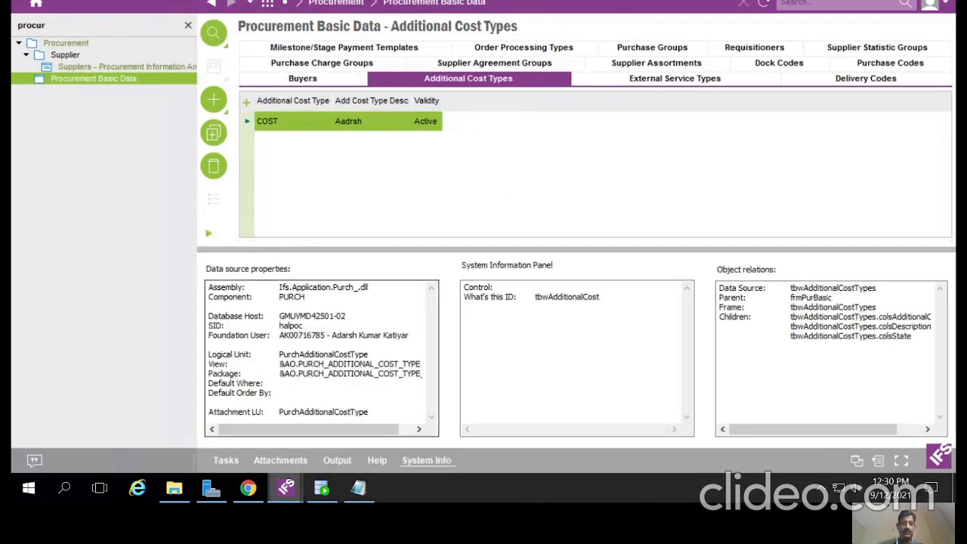
{"action": "left_click_drag", "start_coordinate": [299, 364], "coordinate": [424, 365]}
{"action": "key", "text": "ctrl+c"}
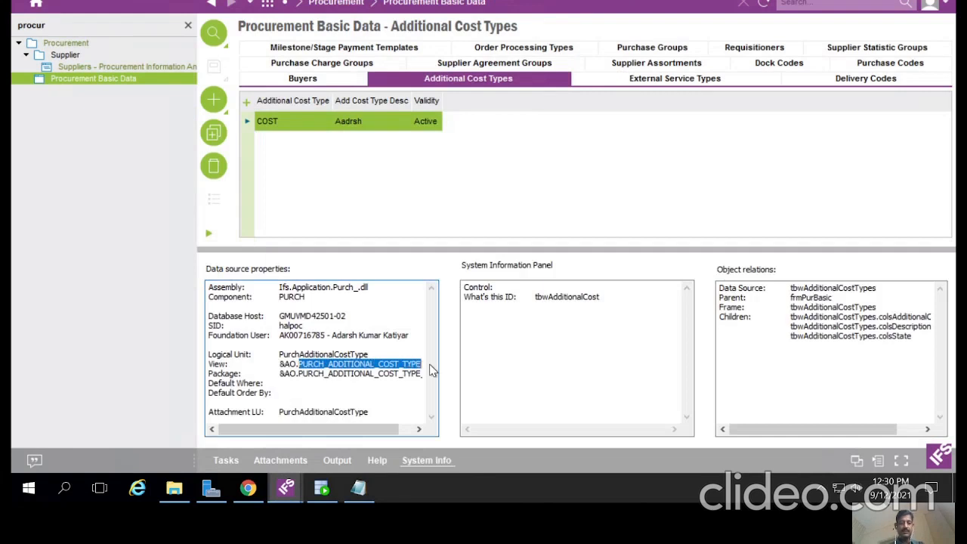
{"action": "left_click", "coordinate": [286, 488]}
{"action": "left_click", "coordinate": [219, 429]}
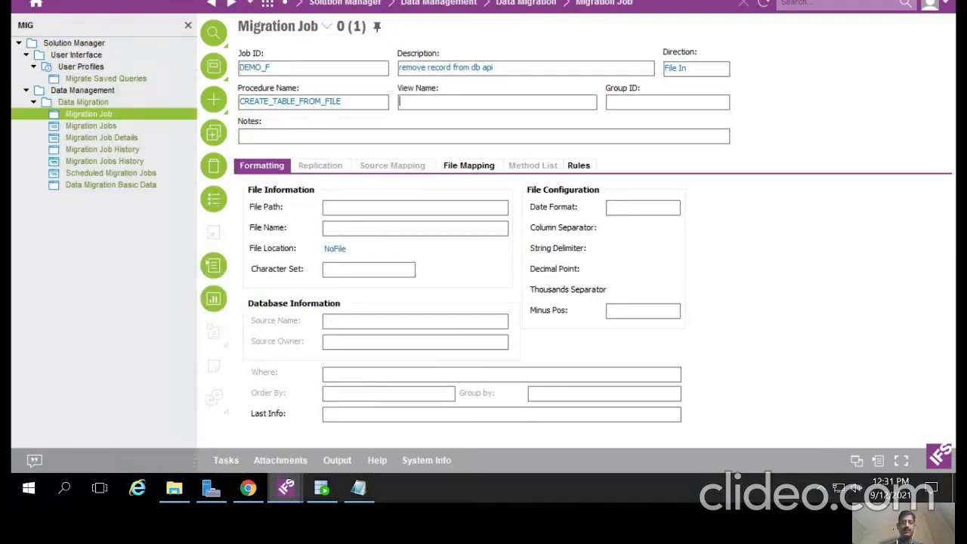
{"action": "key", "text": "ctrl+v"}
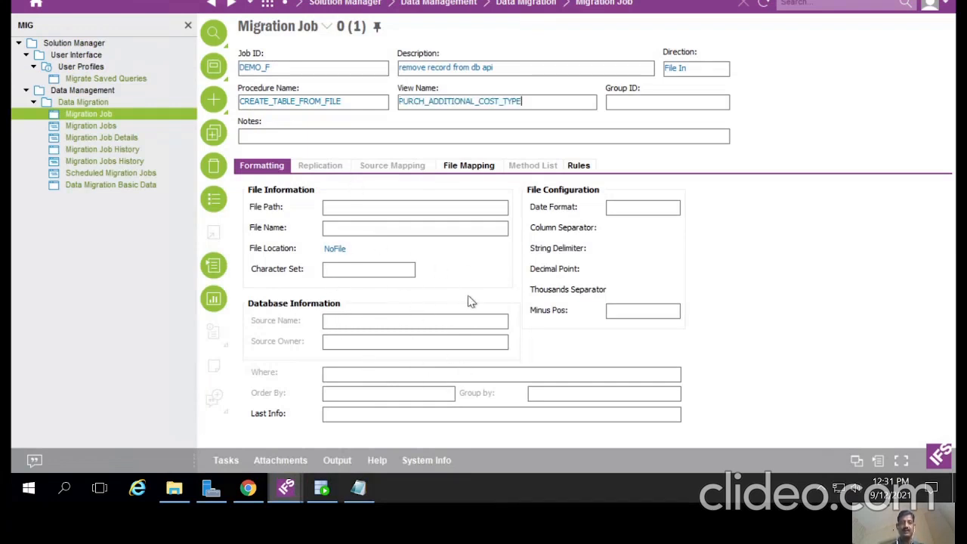
Step: Set File Location to OnClient and Column Separator to comma
{"action": "left_click", "coordinate": [353, 250]}
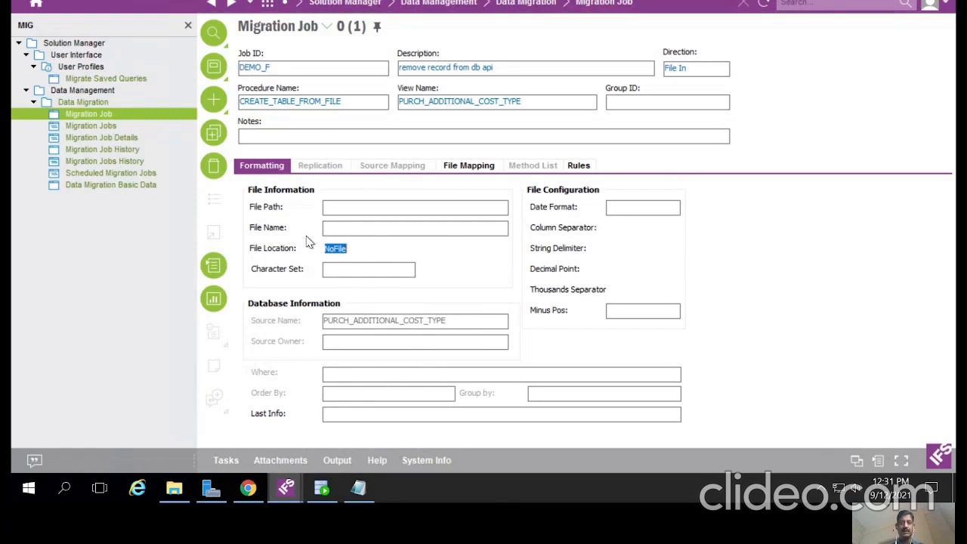
{"action": "left_click", "coordinate": [352, 250]}
{"action": "key", "text": "Down"}
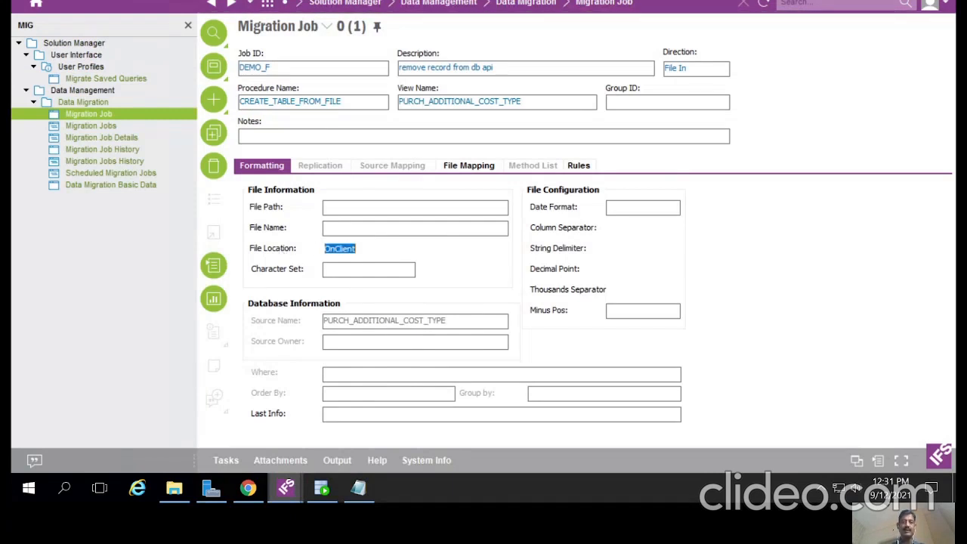
{"action": "left_click", "coordinate": [592, 228]}
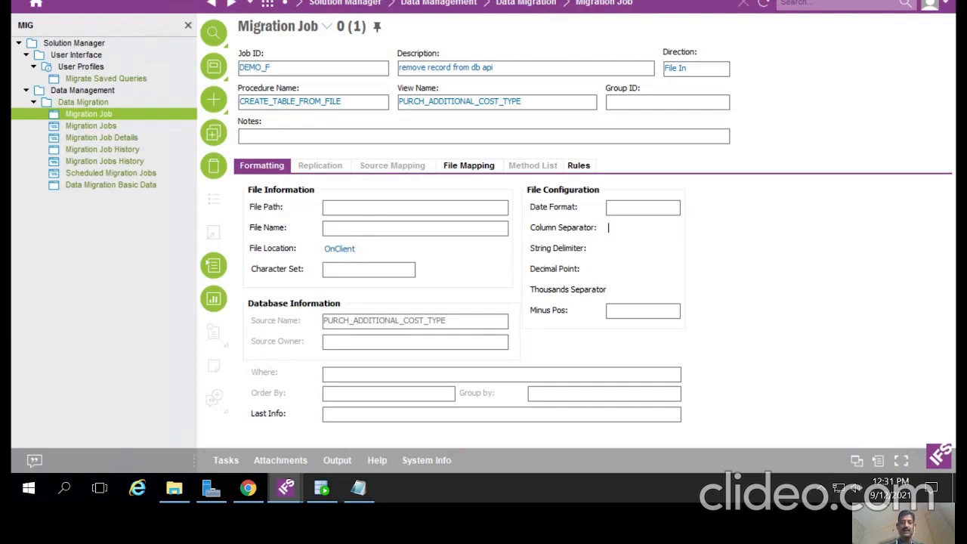
{"action": "left_click", "coordinate": [359, 488]}
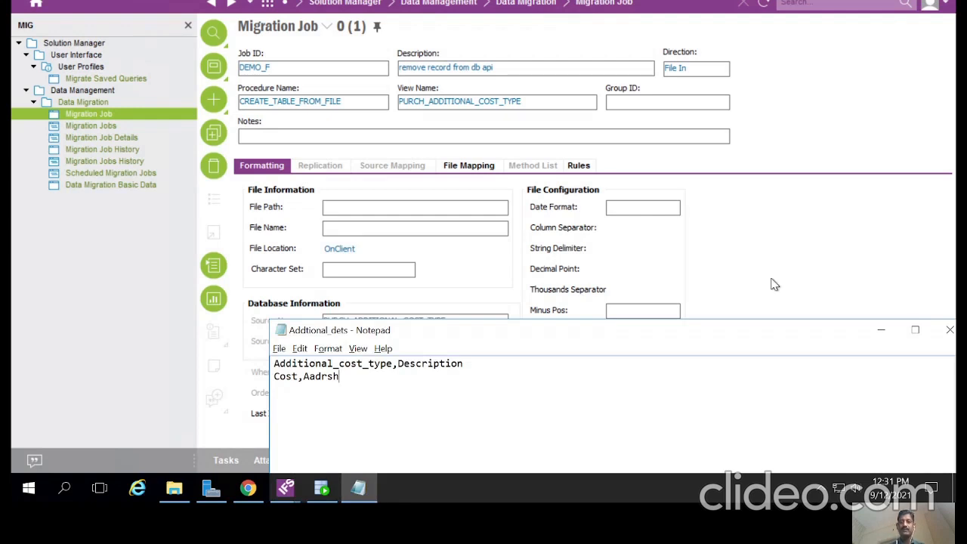
{"action": "left_click", "coordinate": [609, 231]}
{"action": "key", "text": "Down"}
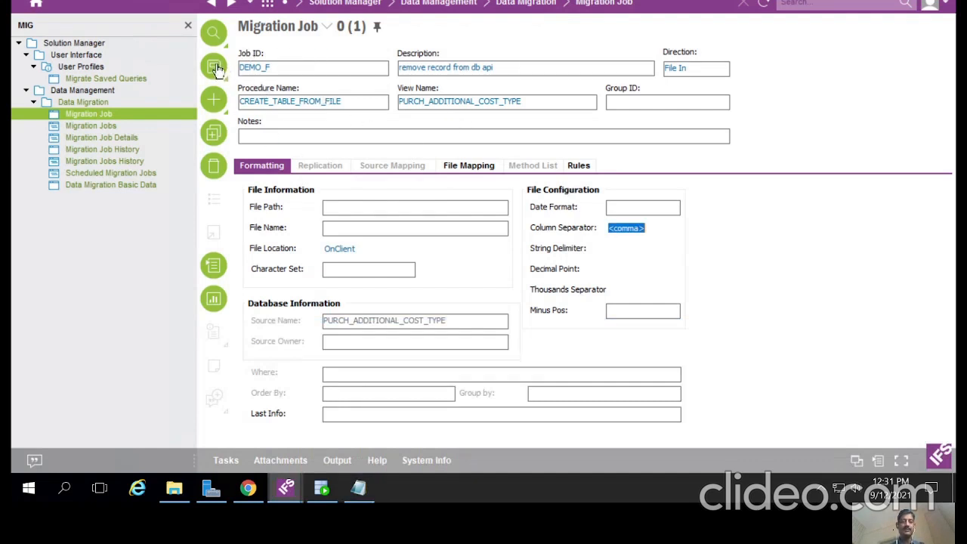
Step: Save job DEMO_F and map ADDITIONAL_COST_TYPE and DESCRIPTION to positions 10 and 20
{"action": "left_click", "coordinate": [213, 66]}
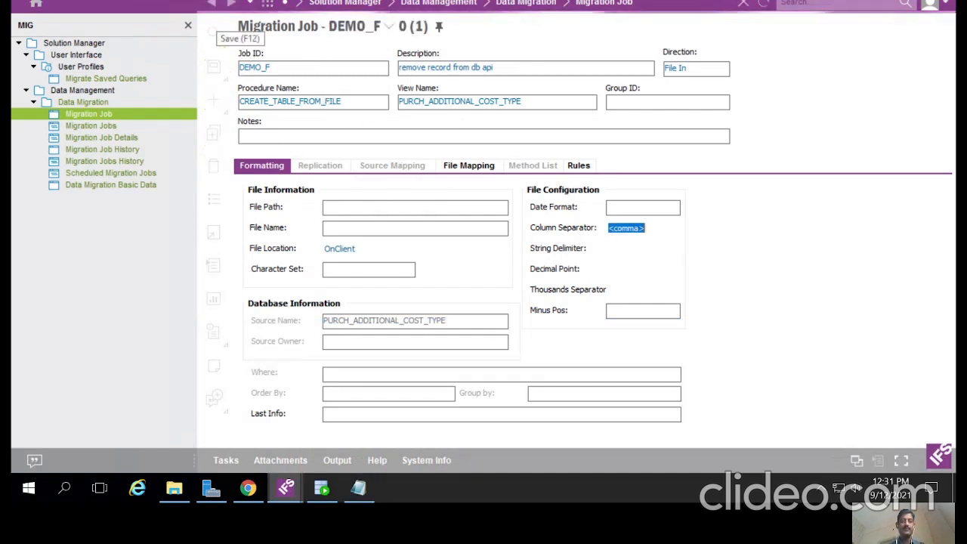
{"action": "left_click", "coordinate": [469, 166]}
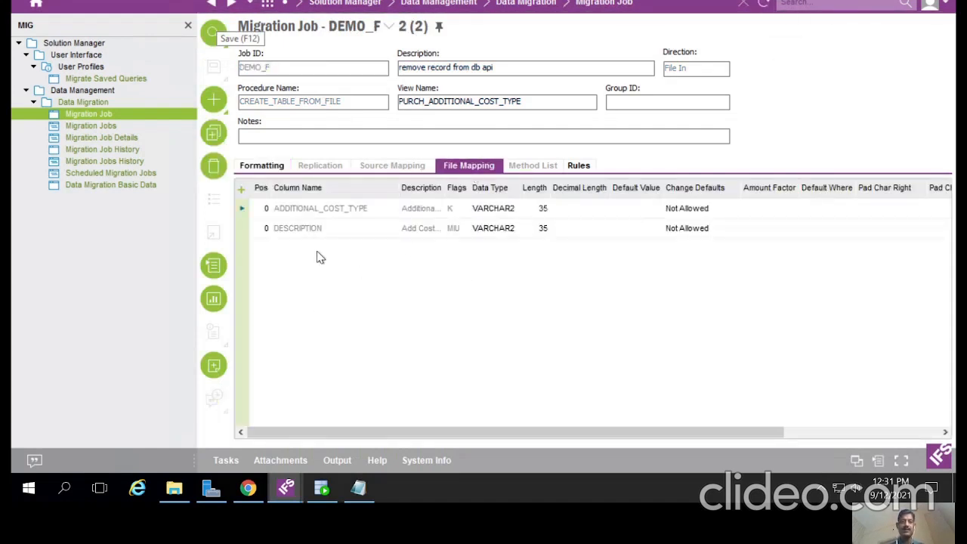
{"action": "left_click", "coordinate": [263, 211]}
{"action": "type", "text": "10"}
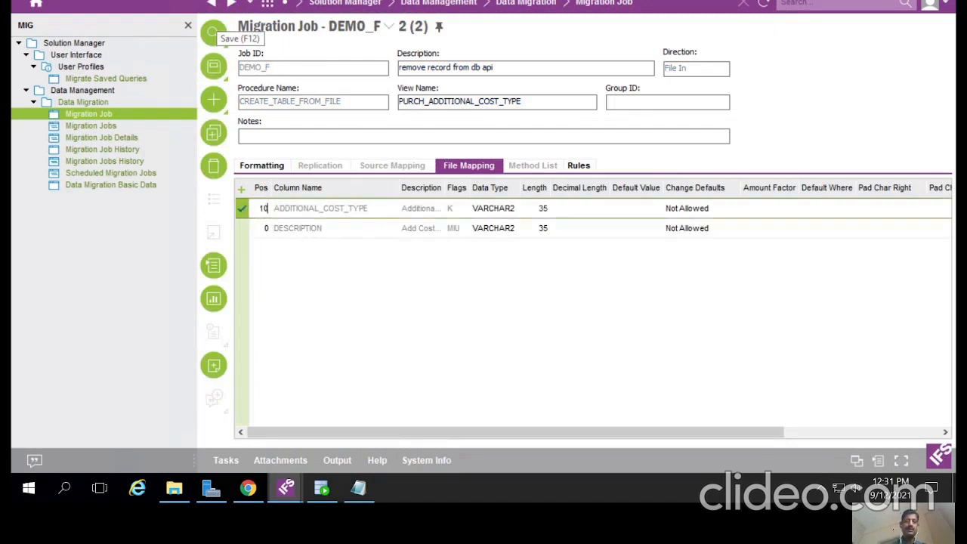
{"action": "left_click", "coordinate": [258, 234]}
{"action": "type", "text": "20"}
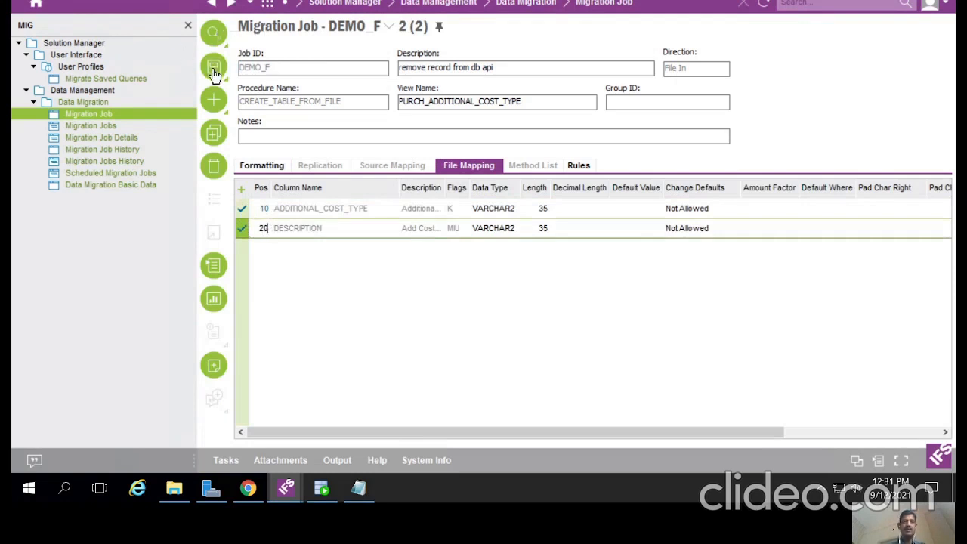
{"action": "left_click", "coordinate": [214, 32]}
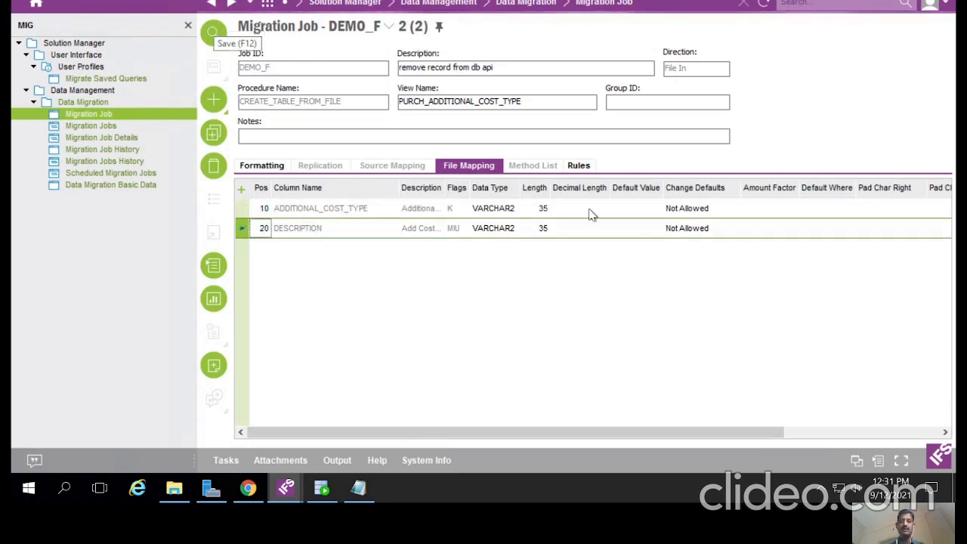
Step: Add a SKIPLINES rule with value 1 to skip the header line, and save
{"action": "left_click", "coordinate": [580, 167]}
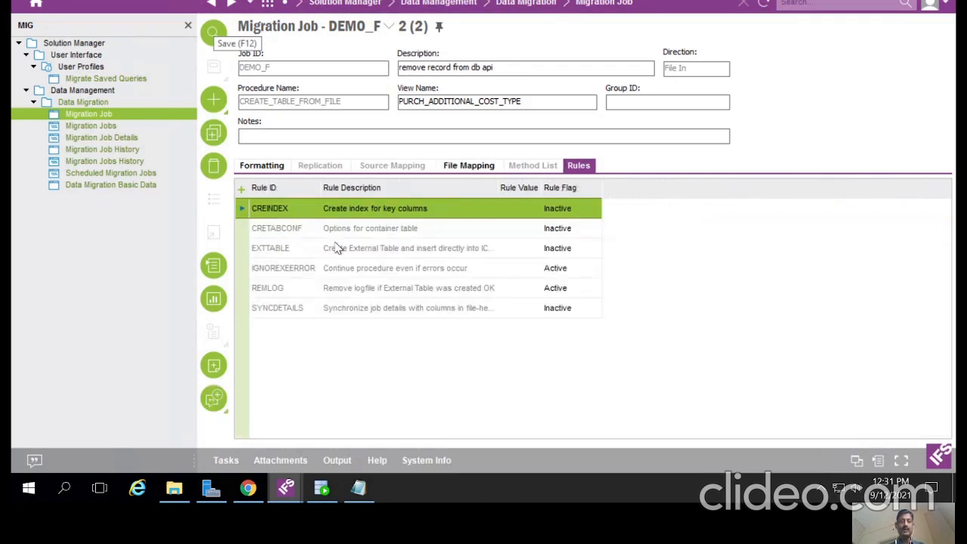
{"action": "left_click", "coordinate": [358, 489]}
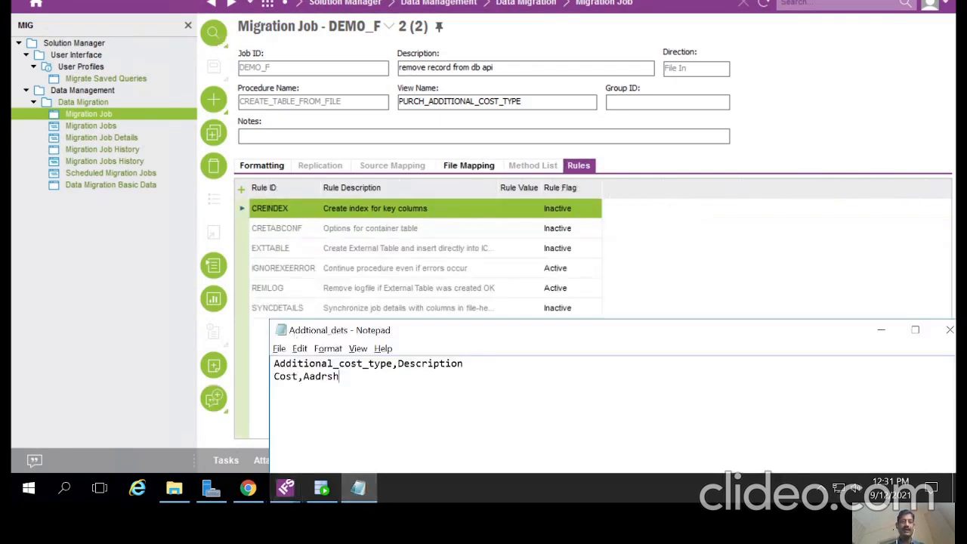
{"action": "left_click", "coordinate": [241, 189]}
{"action": "type", "text": "S"}
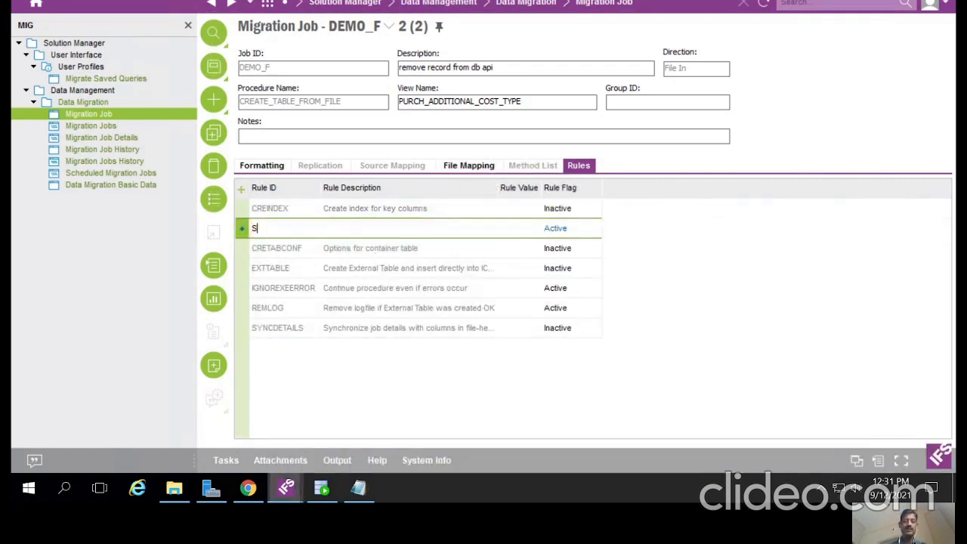
{"action": "type", "text": "KIPLINES"}
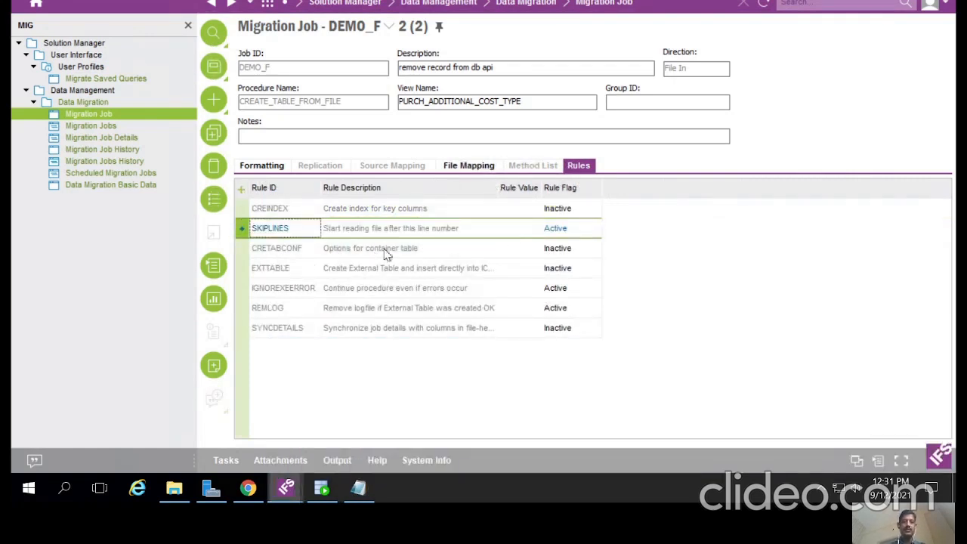
{"action": "left_click", "coordinate": [509, 234]}
{"action": "type", "text": "1"}
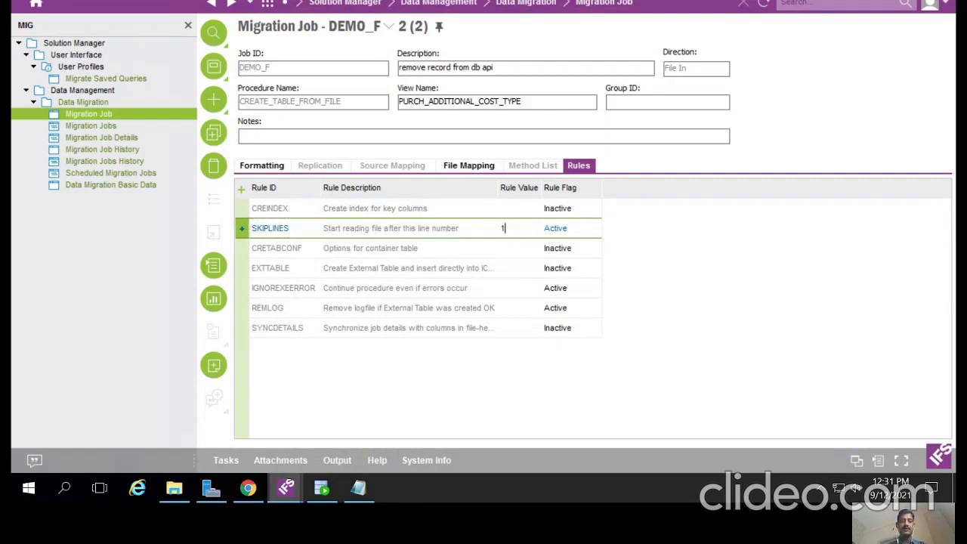
{"action": "left_click", "coordinate": [213, 66]}
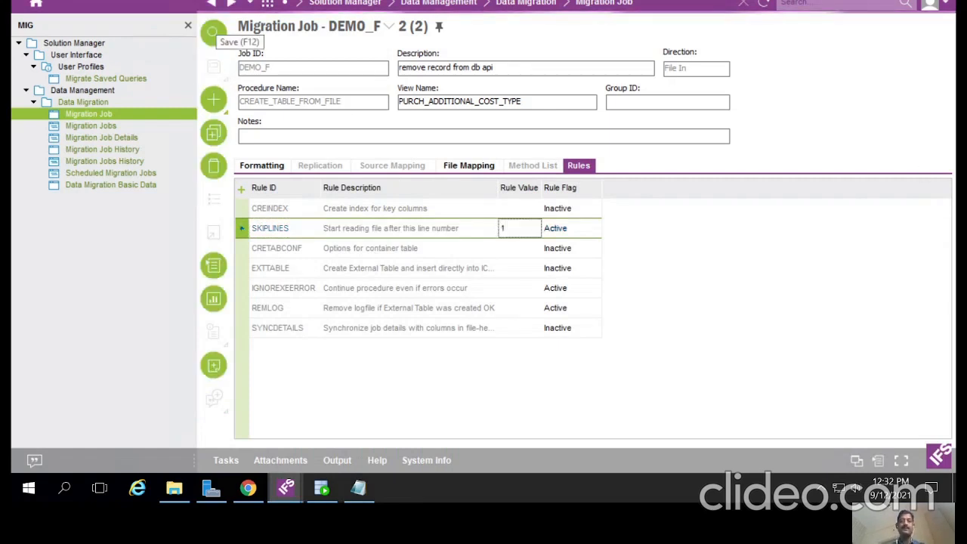
Step: Load the Addtional_dets file into job DEMO_F and save its two detail lines
{"action": "right_click", "coordinate": [640, 156]}
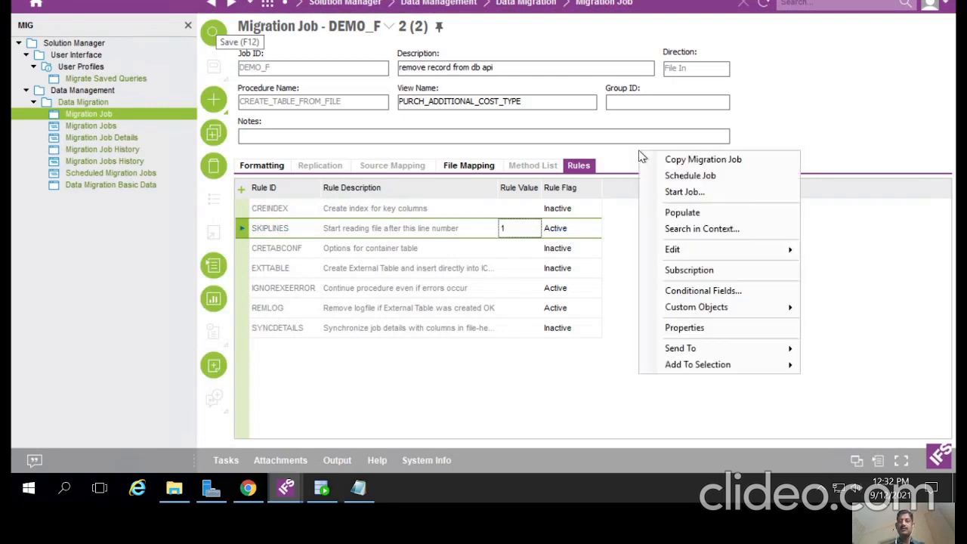
{"action": "left_click", "coordinate": [661, 195]}
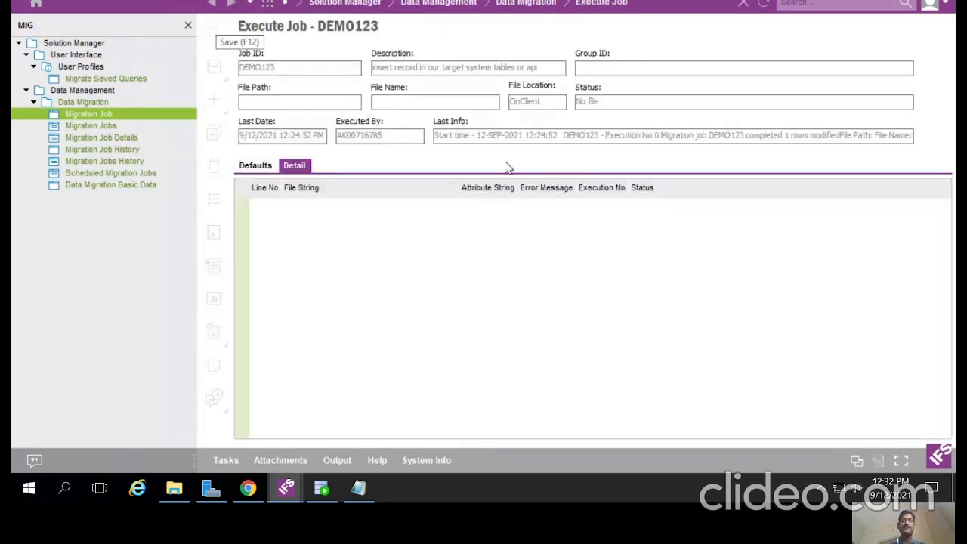
{"action": "right_click", "coordinate": [338, 233]}
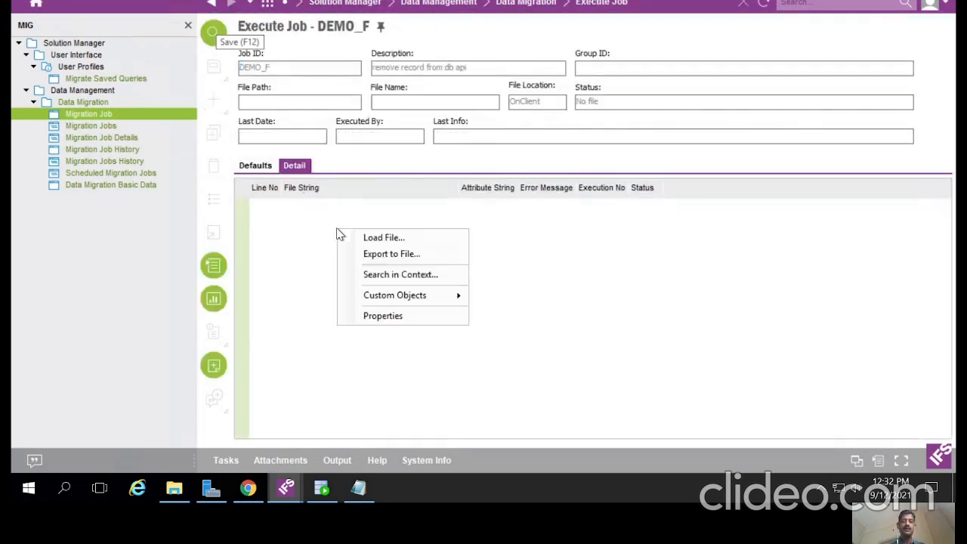
{"action": "left_click", "coordinate": [358, 241]}
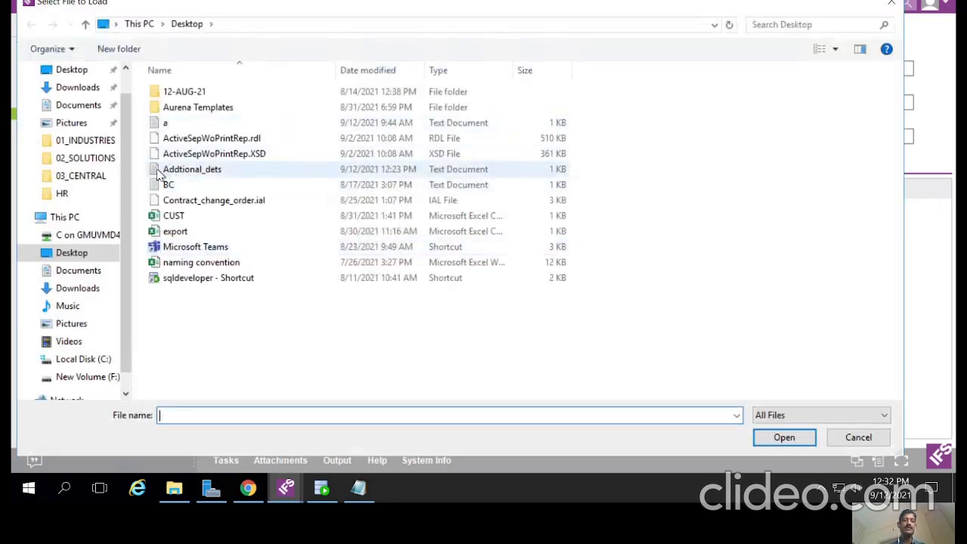
{"action": "double_click", "coordinate": [159, 173]}
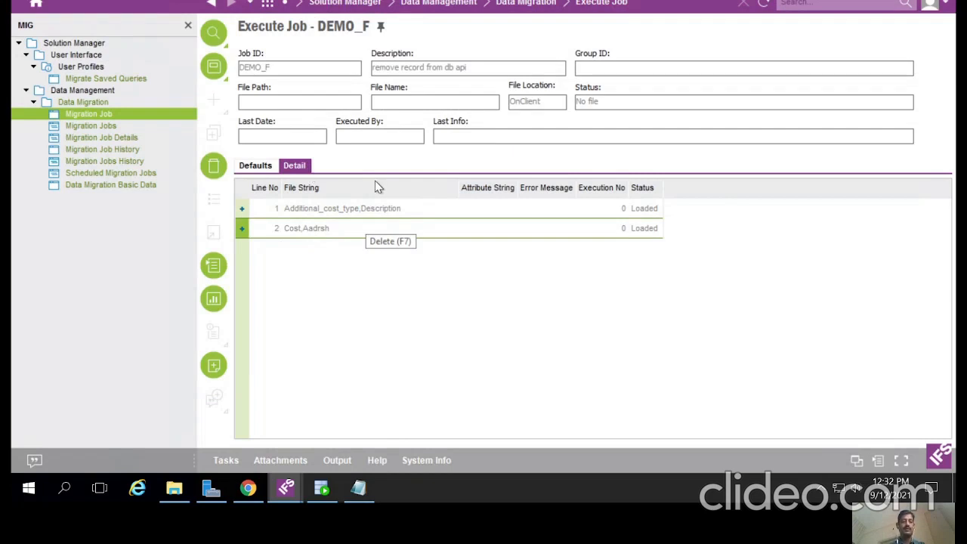
{"action": "key", "text": "F12"}
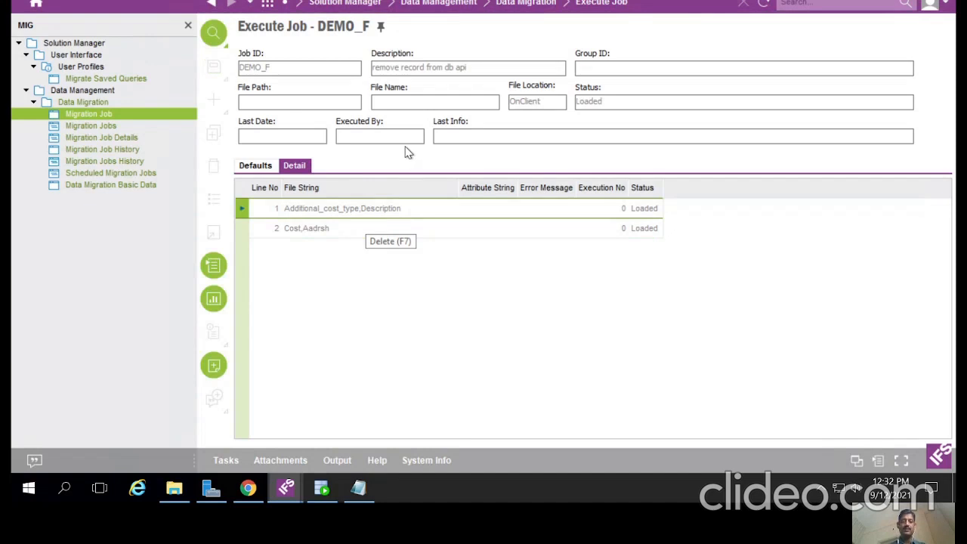
Step: Unpack the loaded file and run DEMO_F online, creating table IC_DEMO_F_TAB
{"action": "right_click", "coordinate": [408, 153]}
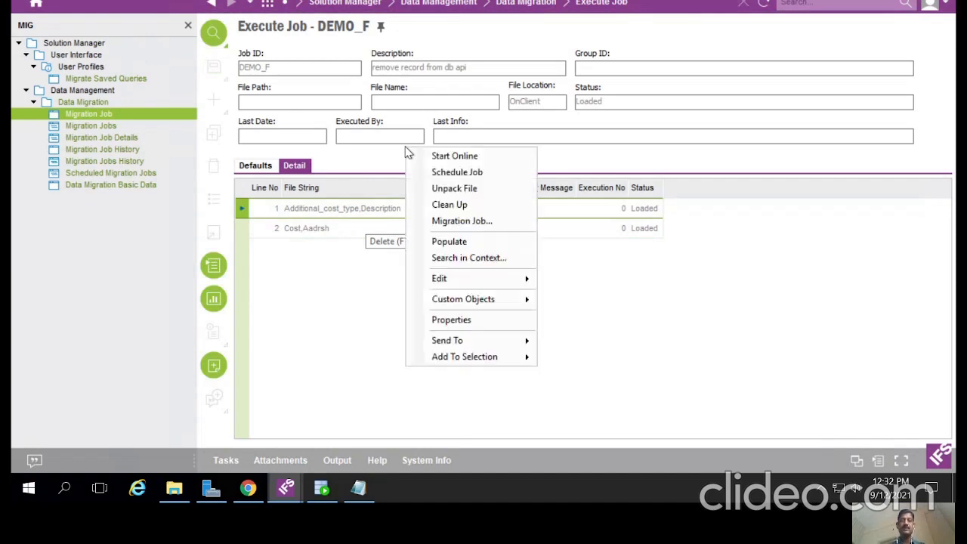
{"action": "left_click", "coordinate": [438, 198]}
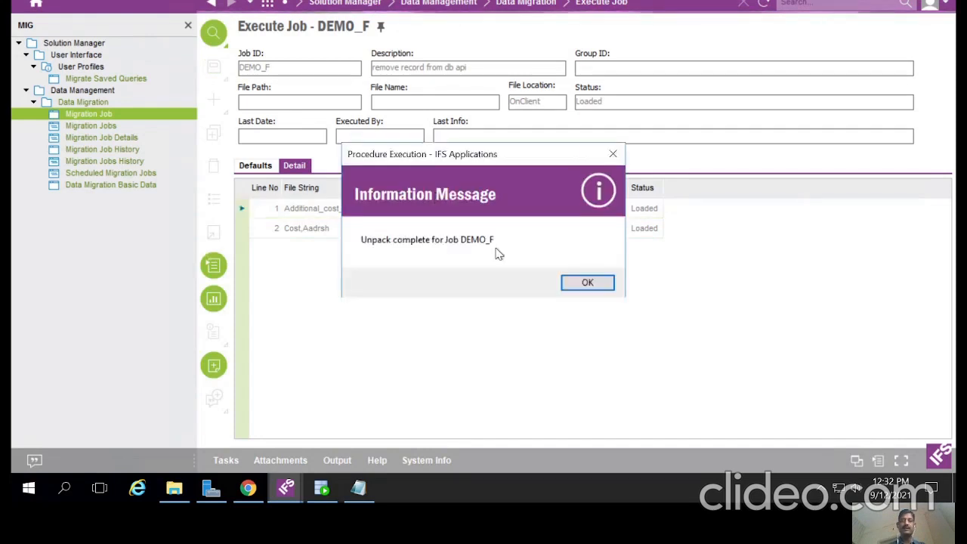
{"action": "left_click", "coordinate": [580, 288]}
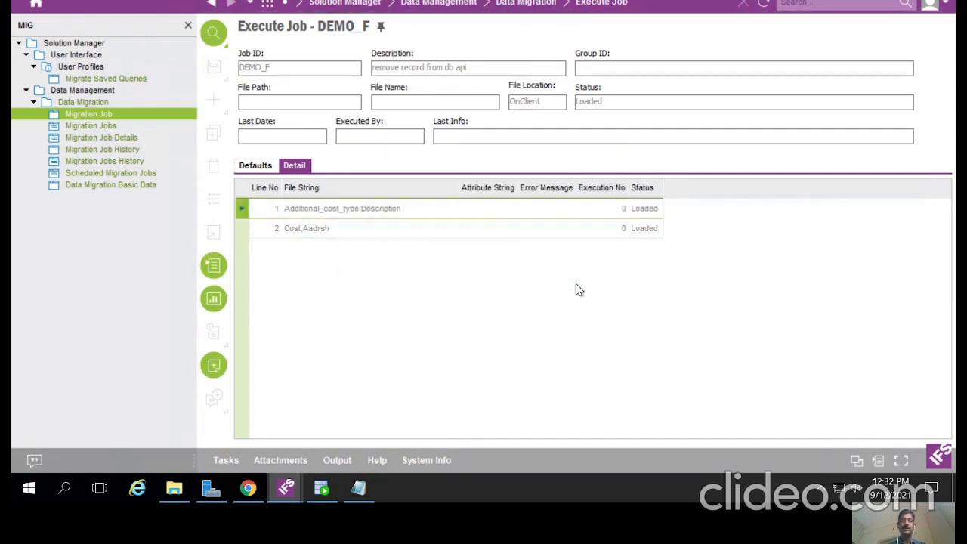
{"action": "right_click", "coordinate": [427, 160]}
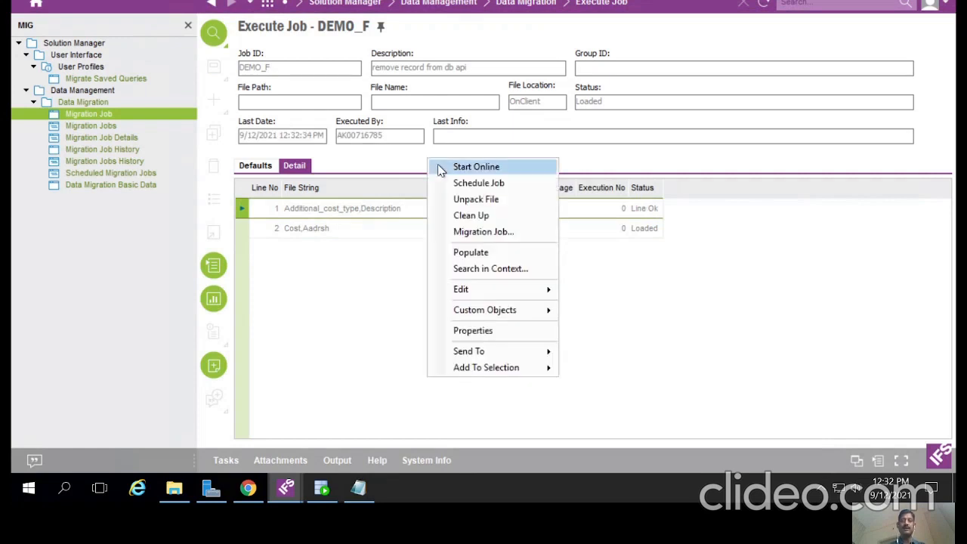
{"action": "left_click", "coordinate": [441, 169]}
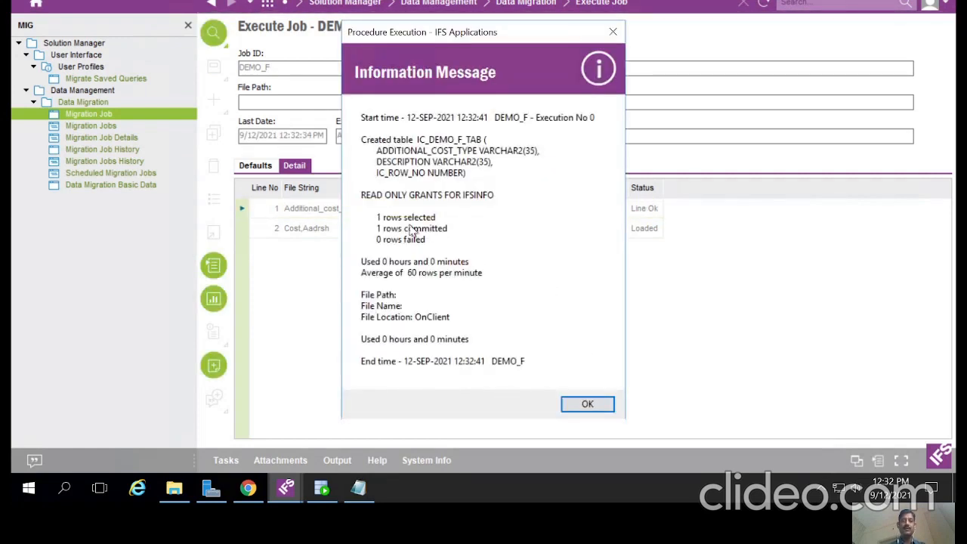
{"action": "left_click", "coordinate": [588, 405]}
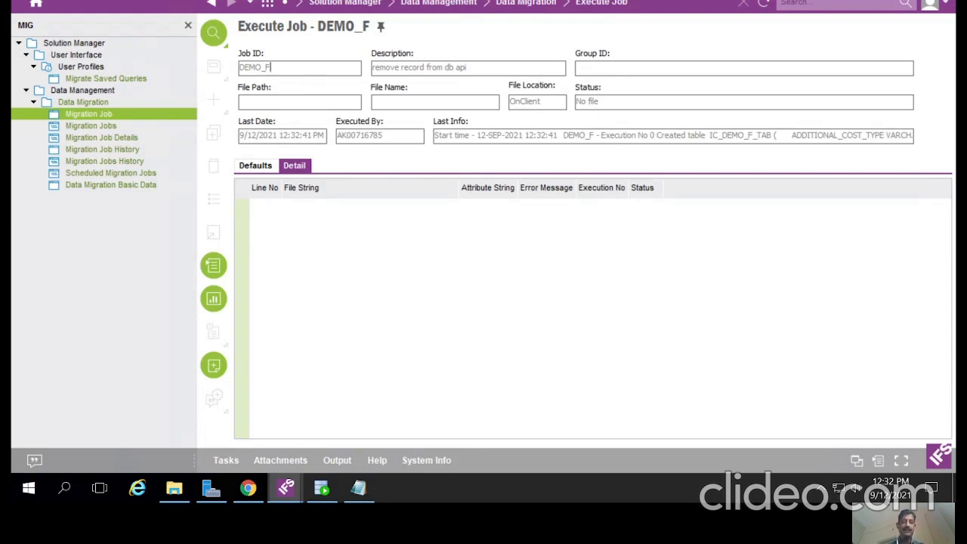
Step: Select the DEMO_F job ID text, then bring SQL Developer to the front
{"action": "left_click_drag", "start_coordinate": [271, 68], "coordinate": [236, 68]}
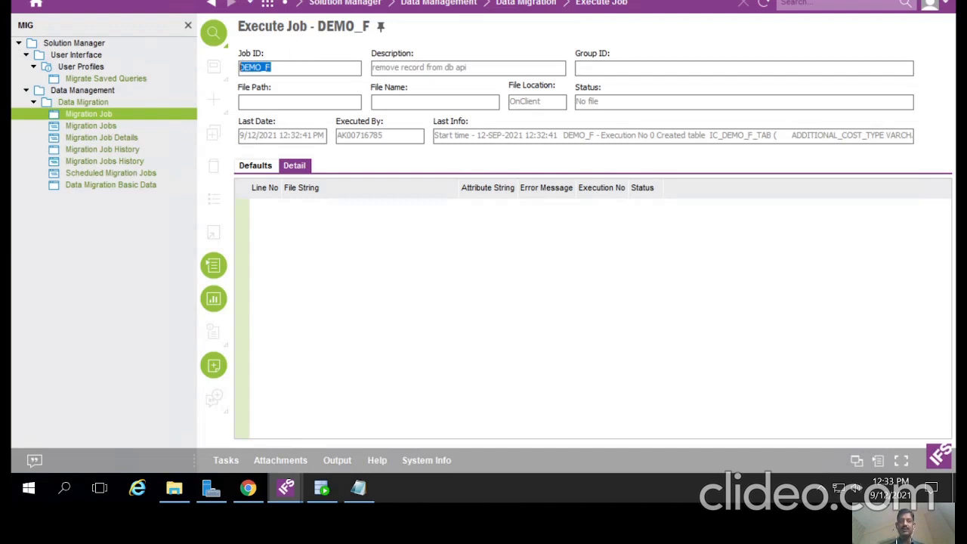
{"action": "left_click", "coordinate": [291, 67]}
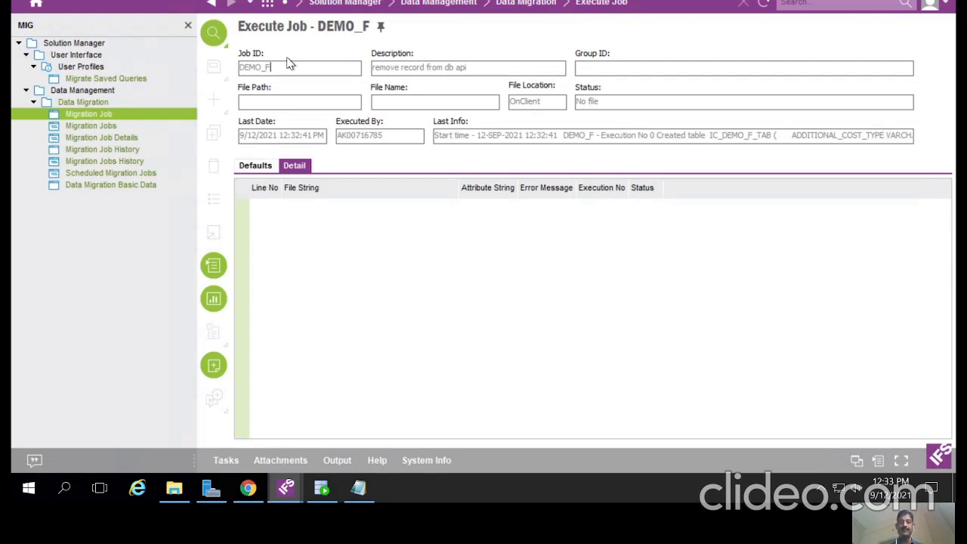
{"action": "left_click", "coordinate": [322, 489]}
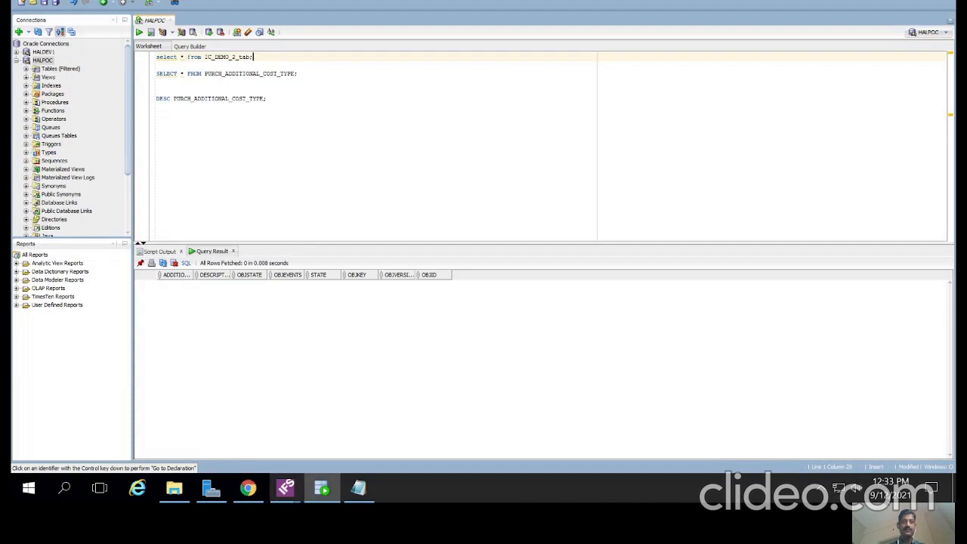
Step: Change the first query to select from IC_DEMO_F_TAB and run it
{"action": "left_click_drag", "start_coordinate": [204, 58], "coordinate": [254, 58]}
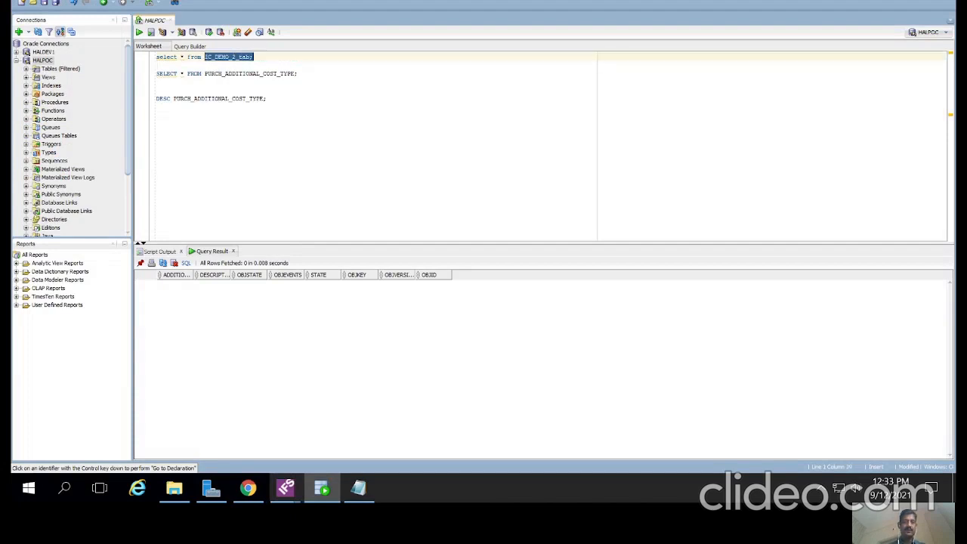
{"action": "type", "text": "I"}
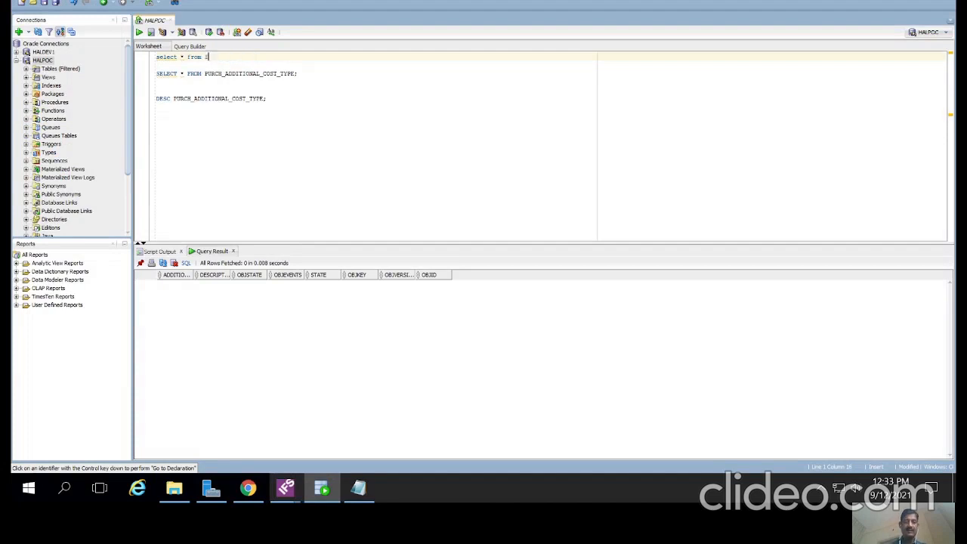
{"action": "type", "text": "C_"}
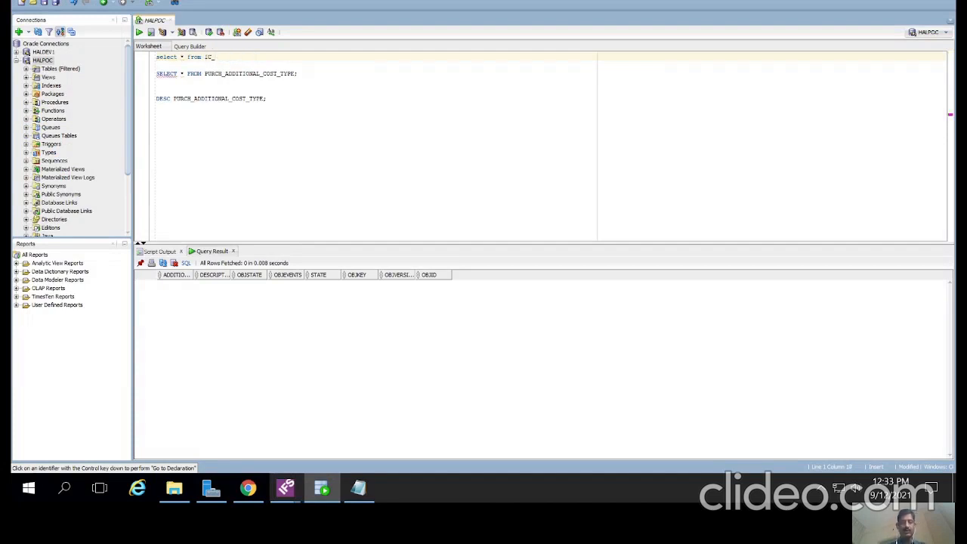
{"action": "type", "text": "DEMO_F_TA"}
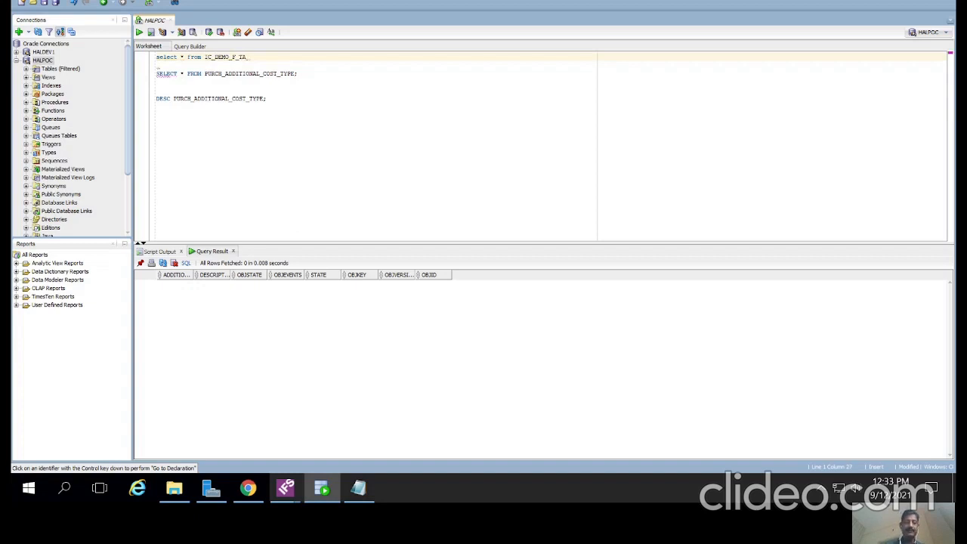
{"action": "type", "text": "B;"}
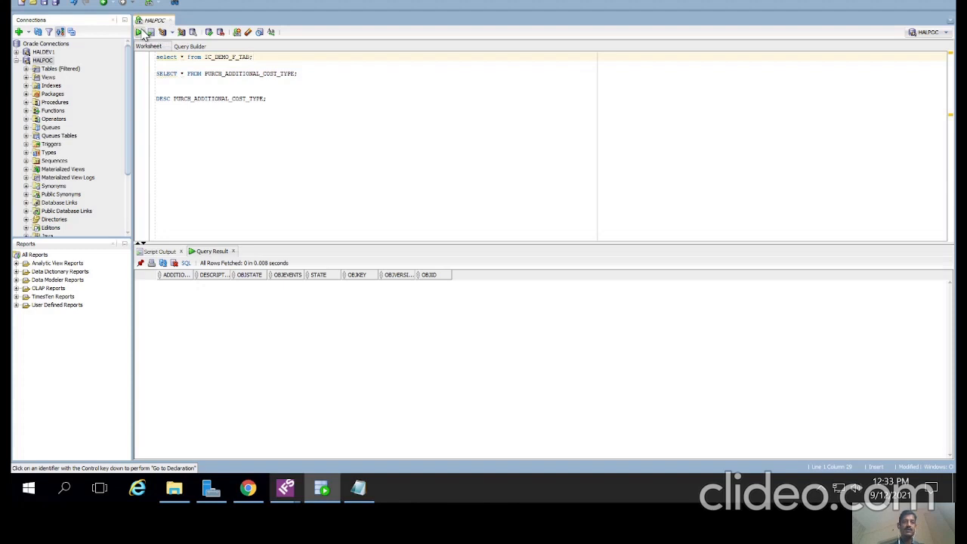
{"action": "left_click", "coordinate": [142, 34]}
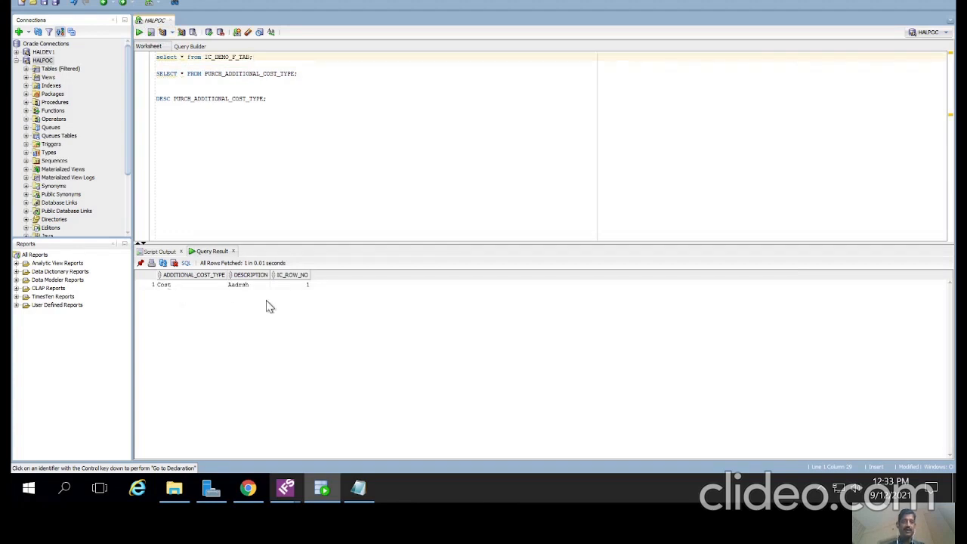
Step: Compare the Cost,Aadrsh line in Addtional_dets, then select PURCH_ADDITIONAL_COST_TYPE in the worksheet
{"action": "left_click", "coordinate": [359, 489]}
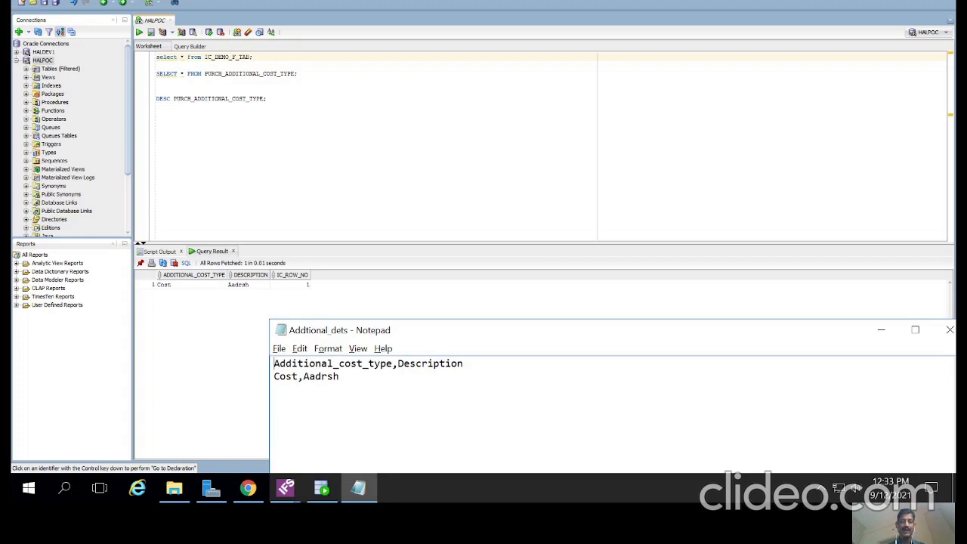
{"action": "left_click_drag", "start_coordinate": [339, 376], "coordinate": [274, 376]}
{"action": "triple_click", "coordinate": [303, 74]}
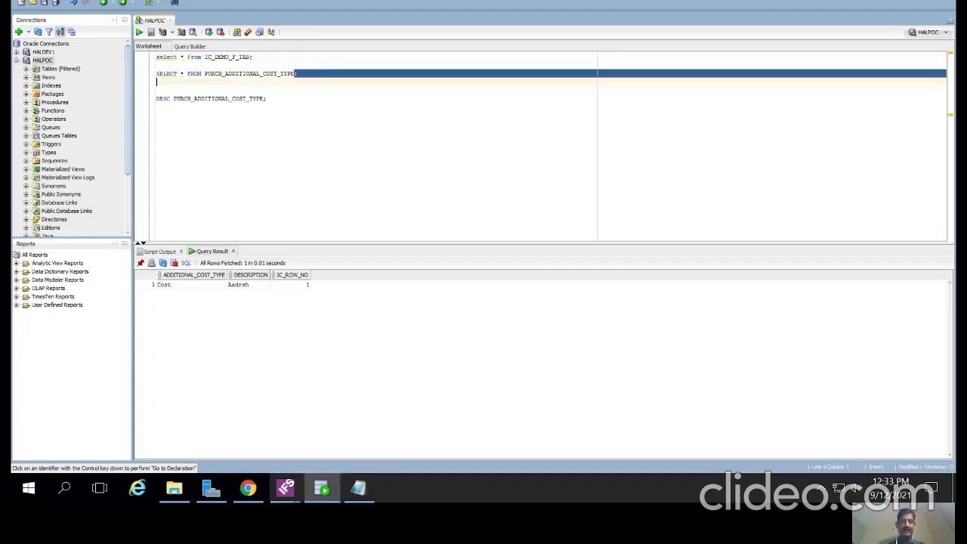
{"action": "double_click", "coordinate": [257, 73]}
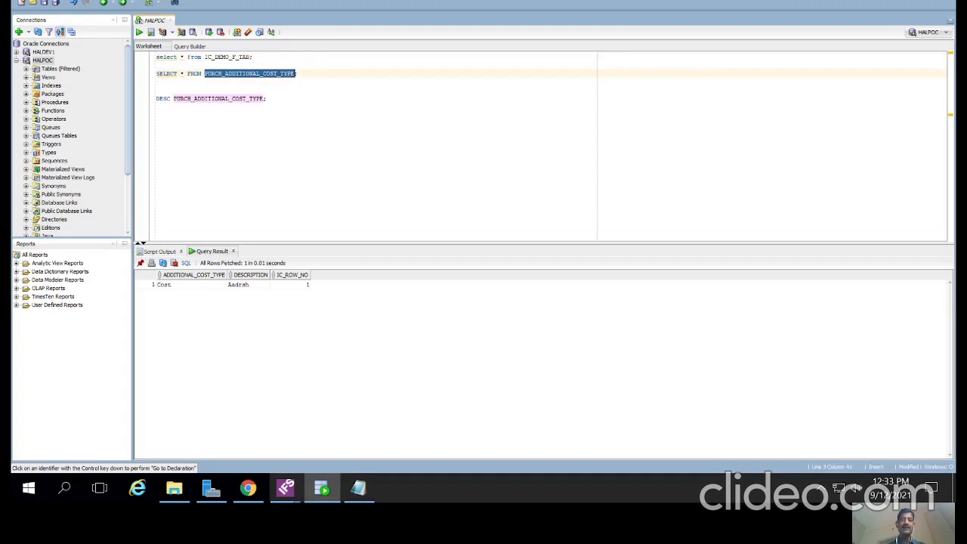
{"action": "left_click", "coordinate": [254, 73]}
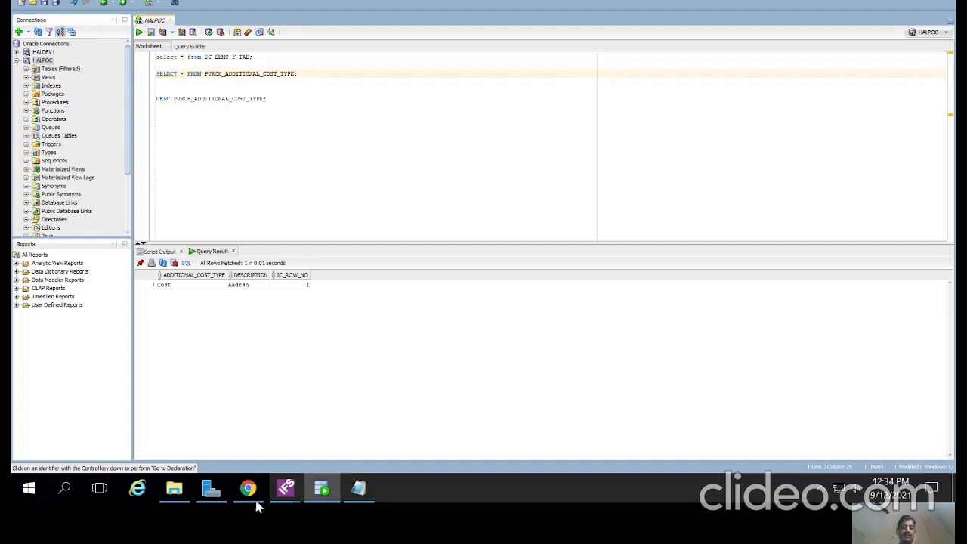
Step: Return to the Migration Job DEMO_F form in IFS Applications
{"action": "mouse_move", "coordinate": [287, 491]}
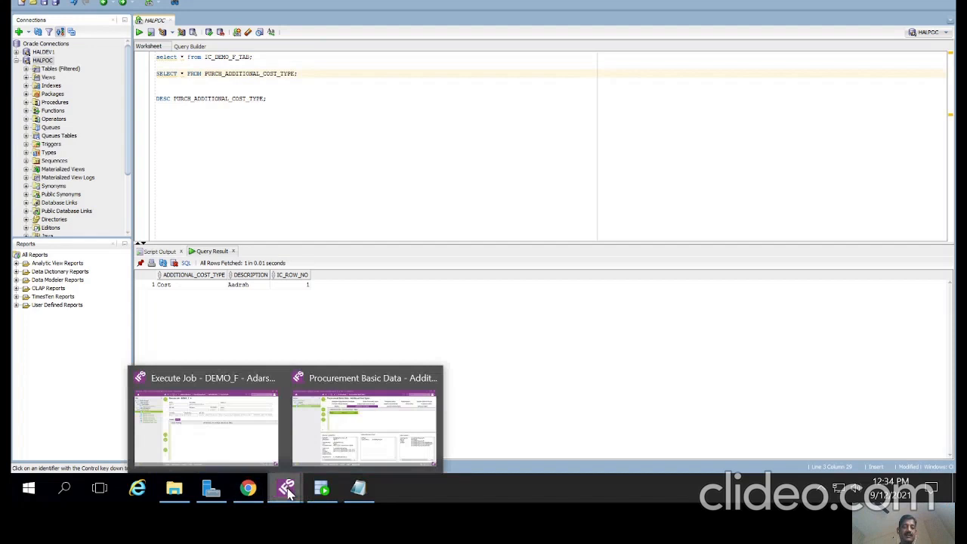
{"action": "left_click", "coordinate": [235, 449]}
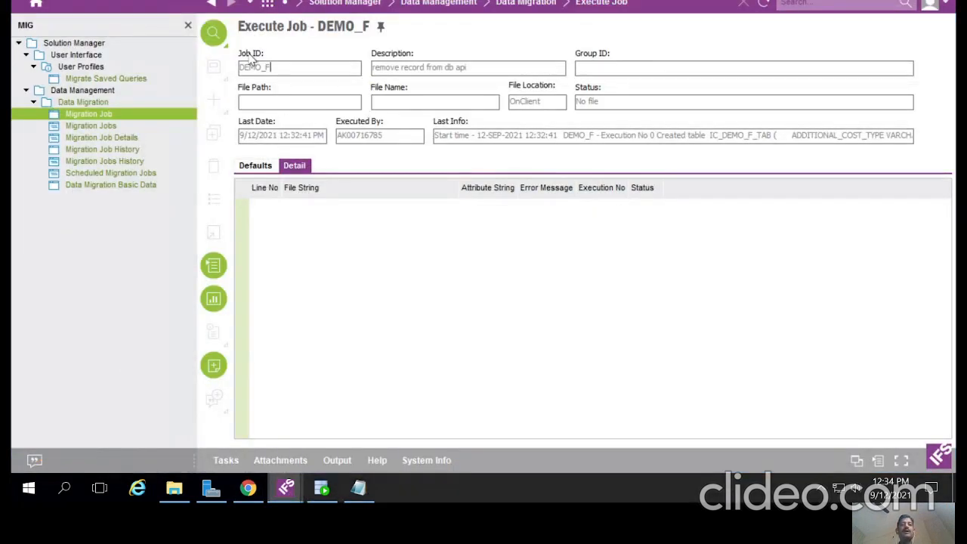
{"action": "left_click", "coordinate": [210, 8]}
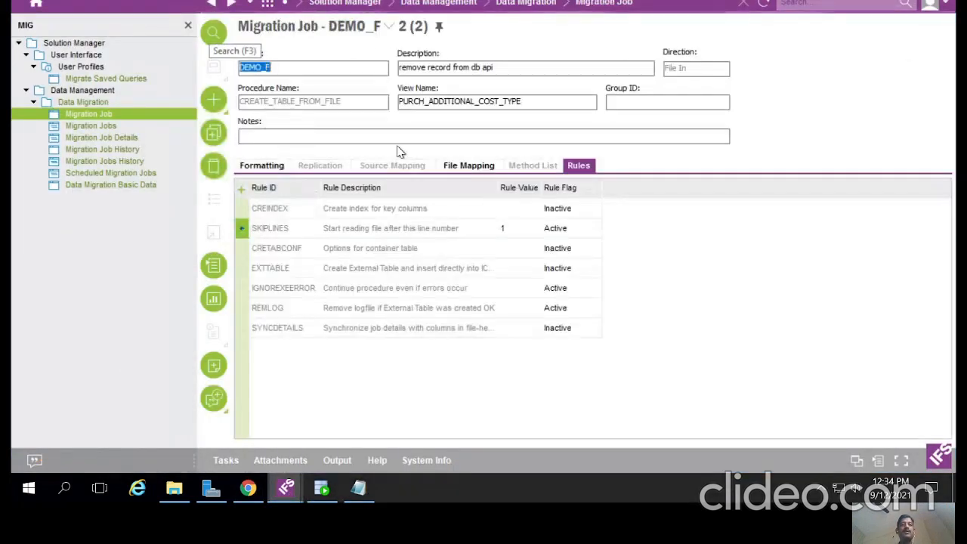
{"action": "left_click", "coordinate": [352, 103]}
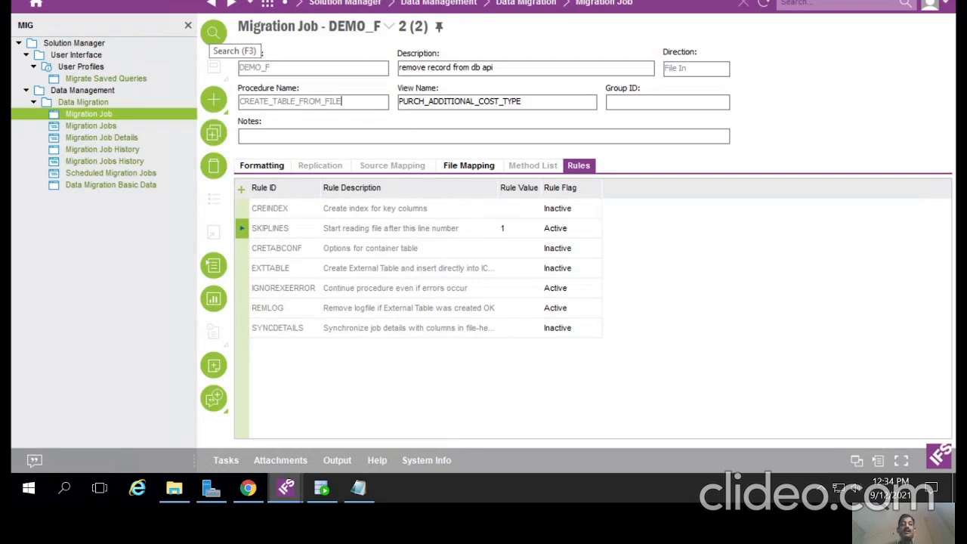
{"action": "left_click", "coordinate": [287, 67]}
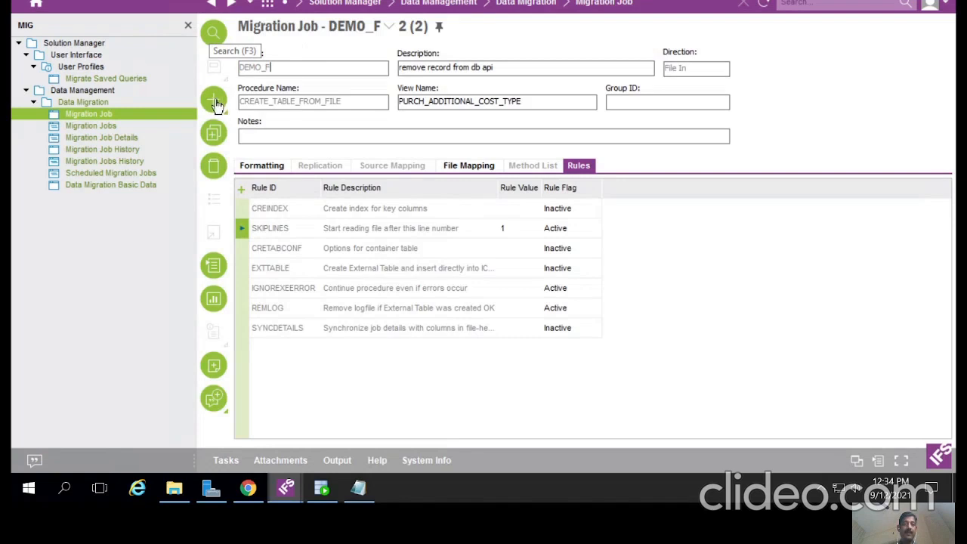
Step: Create new job DEMO_S with description 'REMOVE DATA INTO YOUR TARGET Db TABLE'
{"action": "left_click", "coordinate": [216, 102]}
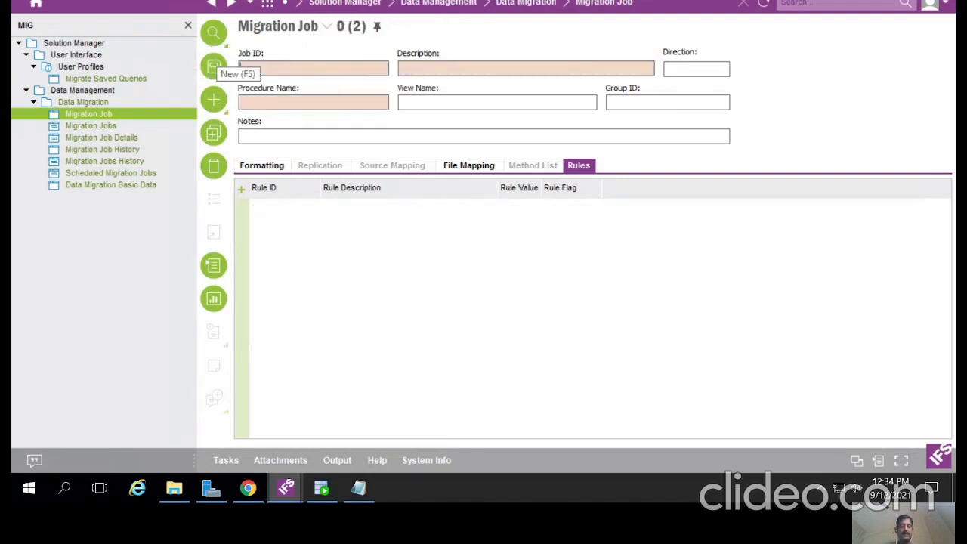
{"action": "type", "text": "DEMO_"}
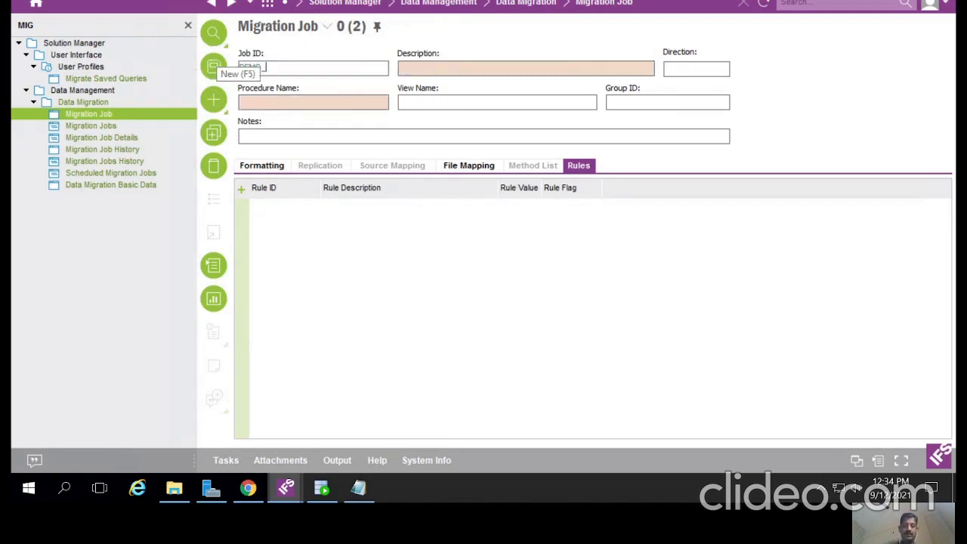
{"action": "type", "text": "S"}
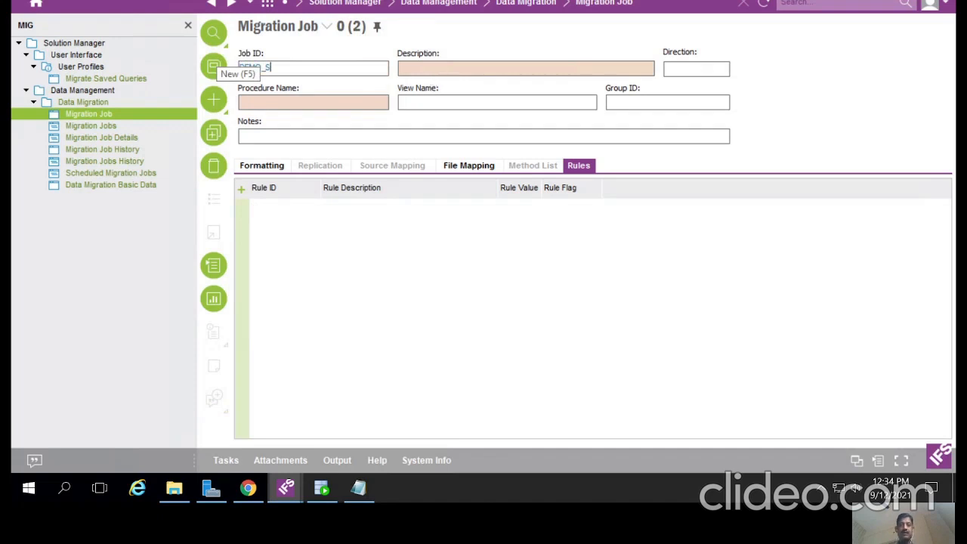
{"action": "left_click", "coordinate": [432, 70]}
{"action": "type", "text": "EREM"}
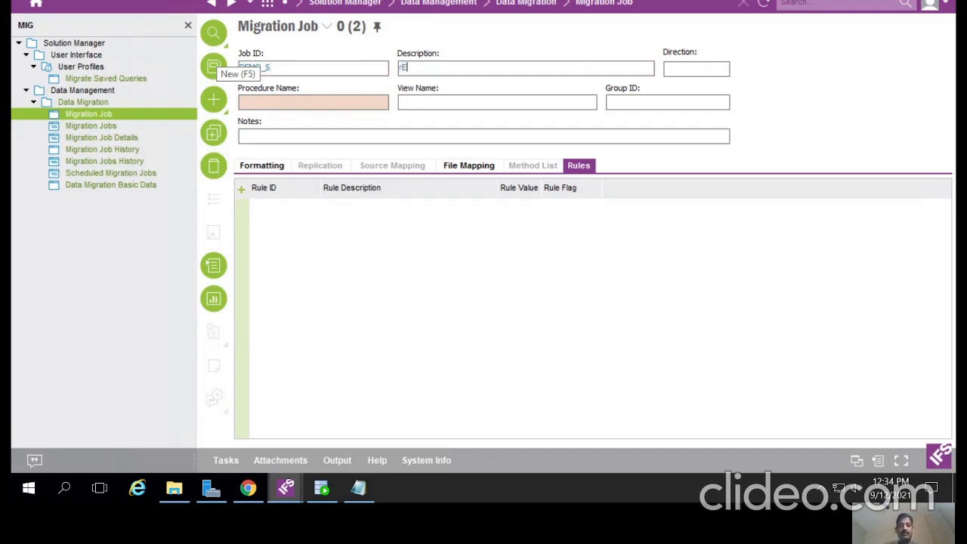
{"action": "key", "text": "BackSpace"}
{"action": "key", "text": "BackSpace"}
{"action": "key", "text": "BackSpace"}
{"action": "key", "text": "BackSpace"}
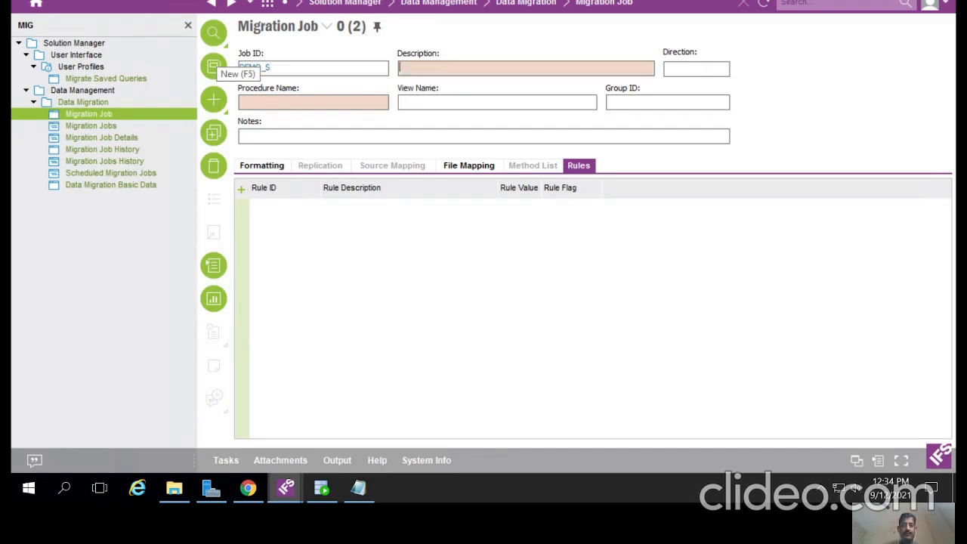
{"action": "type", "text": "REMOVE DATA "}
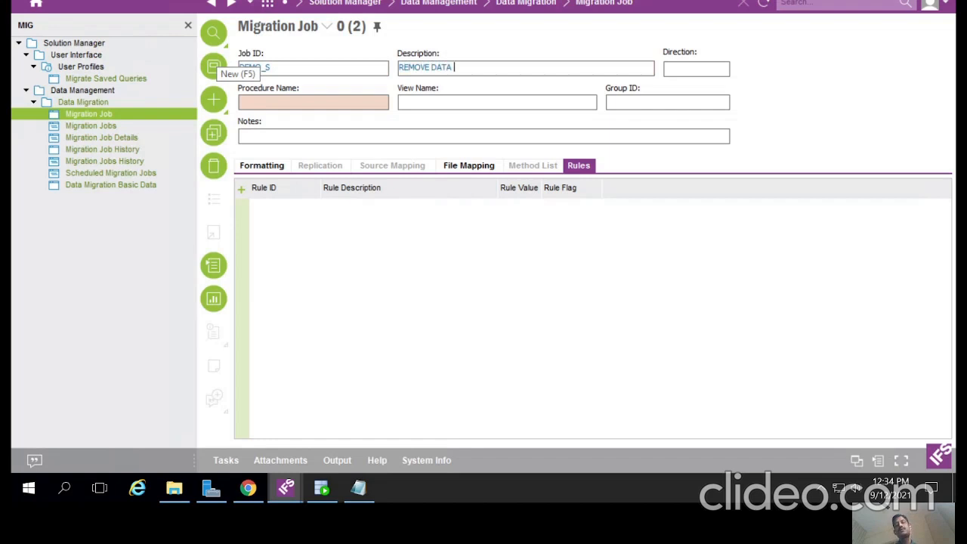
{"action": "type", "text": "INTO YOUR TA"}
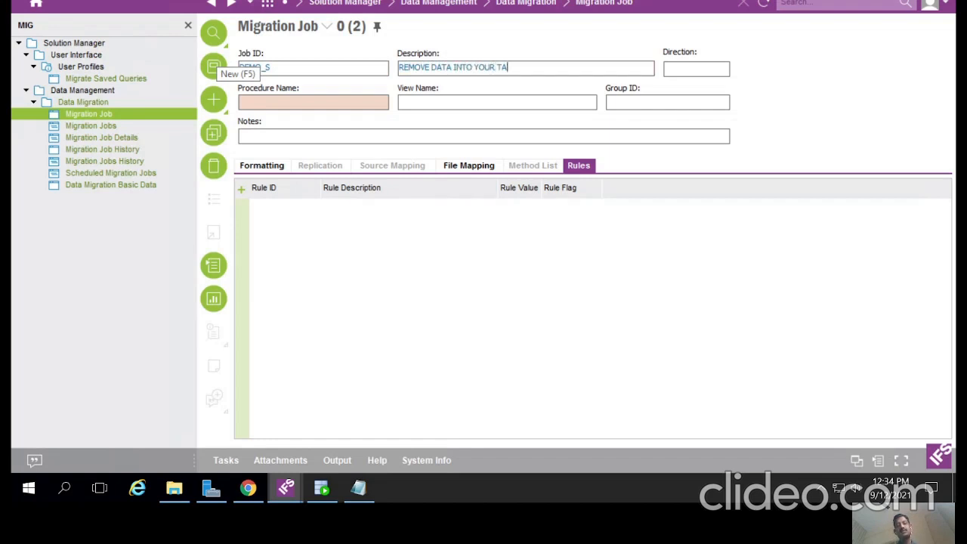
{"action": "type", "text": "RGET DA"}
{"action": "key", "text": "BackSpace"}
{"action": "type", "text": "b TABLE"}
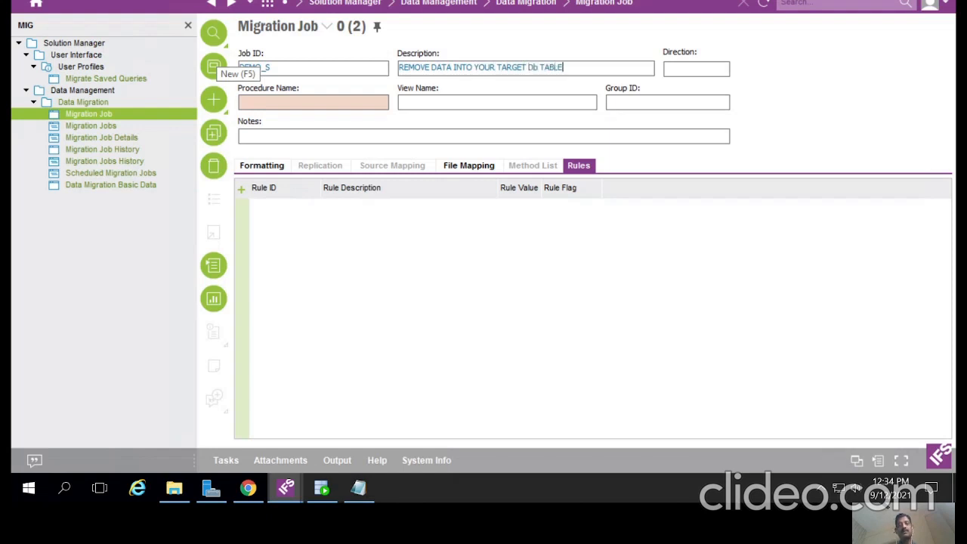
{"action": "left_click", "coordinate": [324, 106]}
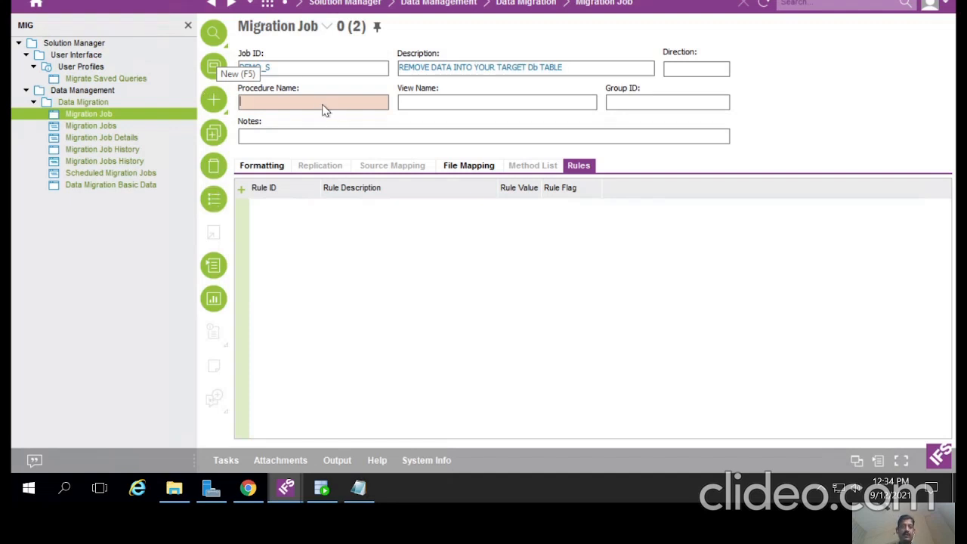
Step: Pick MIGRATE_SOURCE_DATA from the procedure list, making the direction Source Migration
{"action": "left_click", "coordinate": [215, 199]}
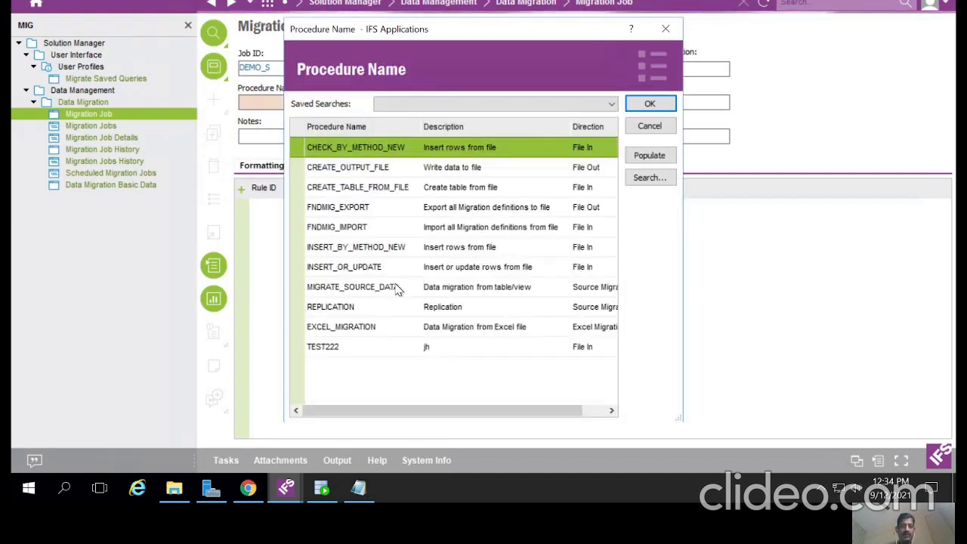
{"action": "double_click", "coordinate": [306, 288]}
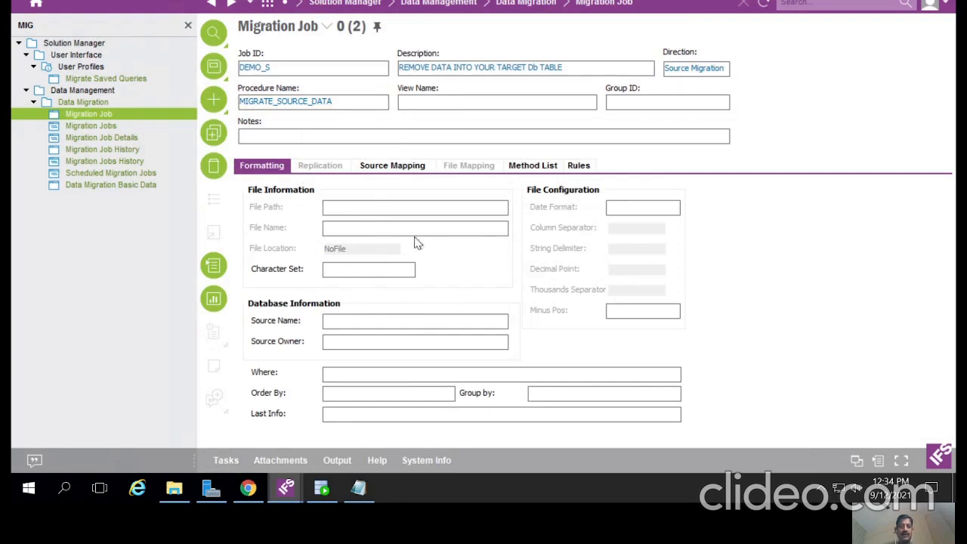
{"action": "left_click", "coordinate": [352, 320]}
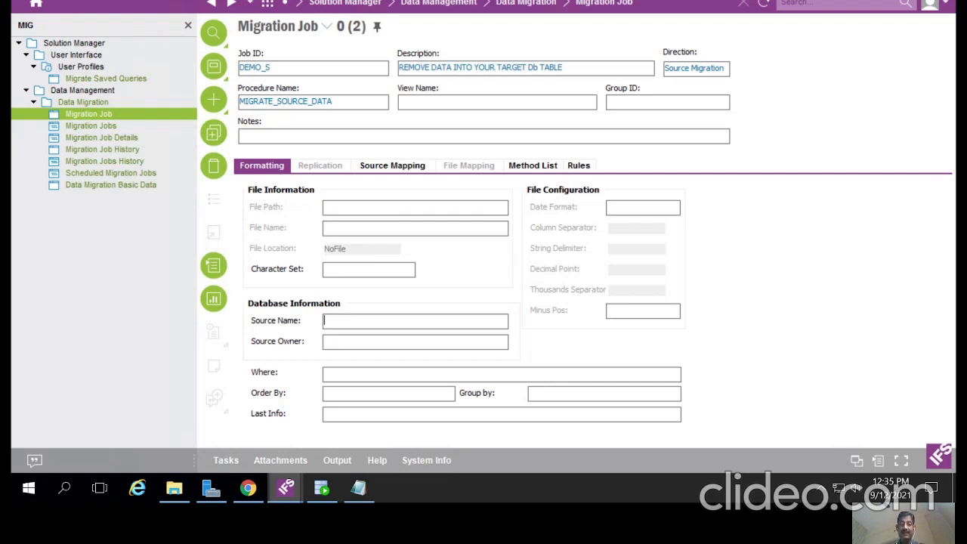
Step: Copy IC_DEMO_F_TAB from SQL Developer into Source Name, followed by 'A,'
{"action": "left_click", "coordinate": [324, 490]}
{"action": "double_click", "coordinate": [215, 57]}
{"action": "key", "text": "ctrl+c"}
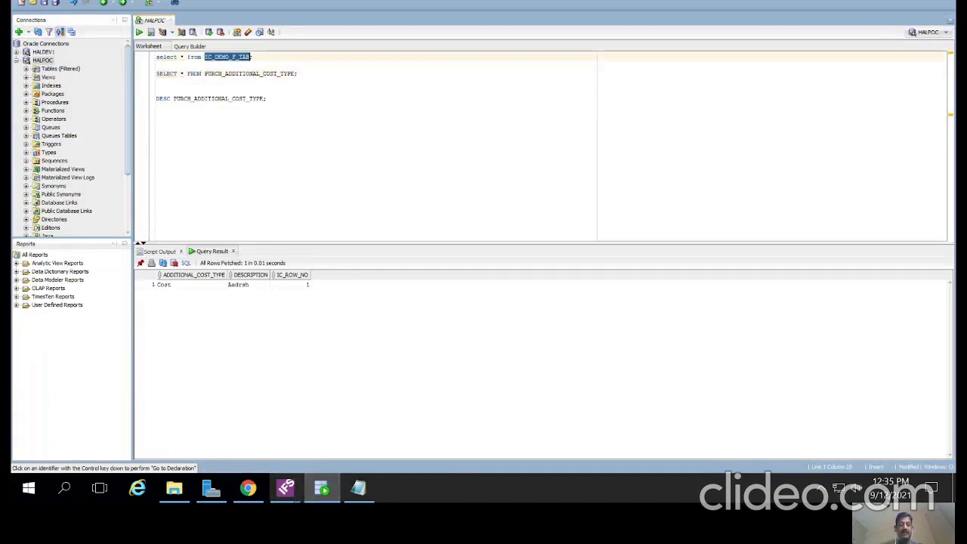
{"action": "key", "text": "alt+Tab"}
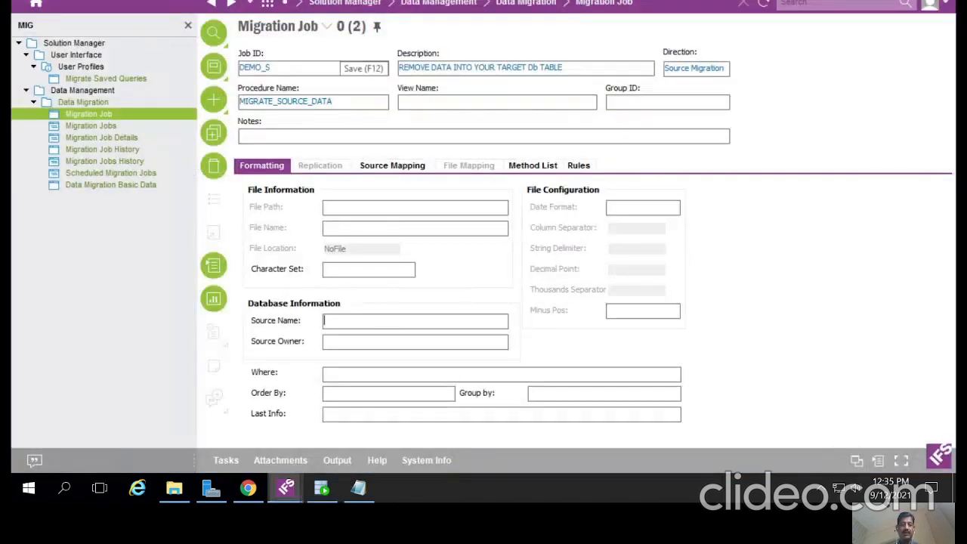
{"action": "key", "text": "ctrl+v"}
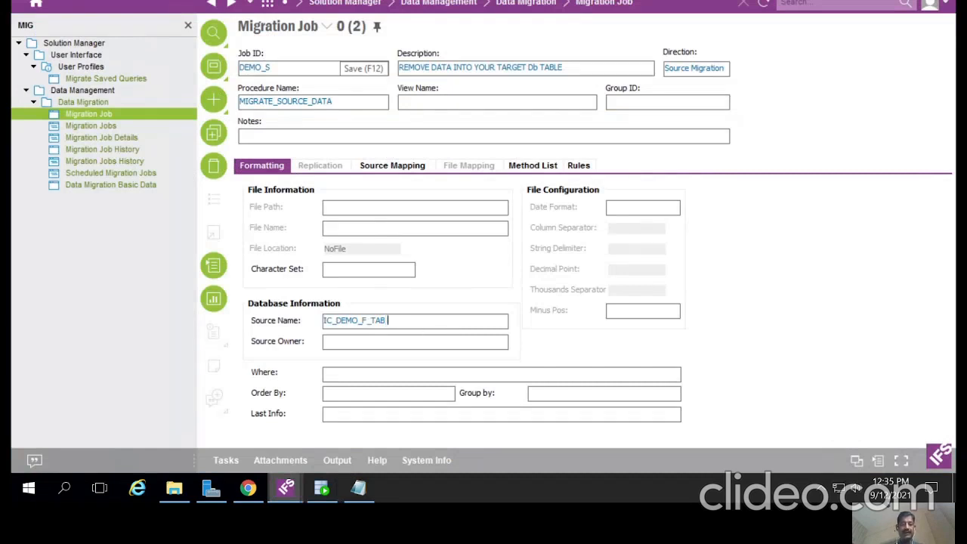
{"action": "type", "text": "A,"}
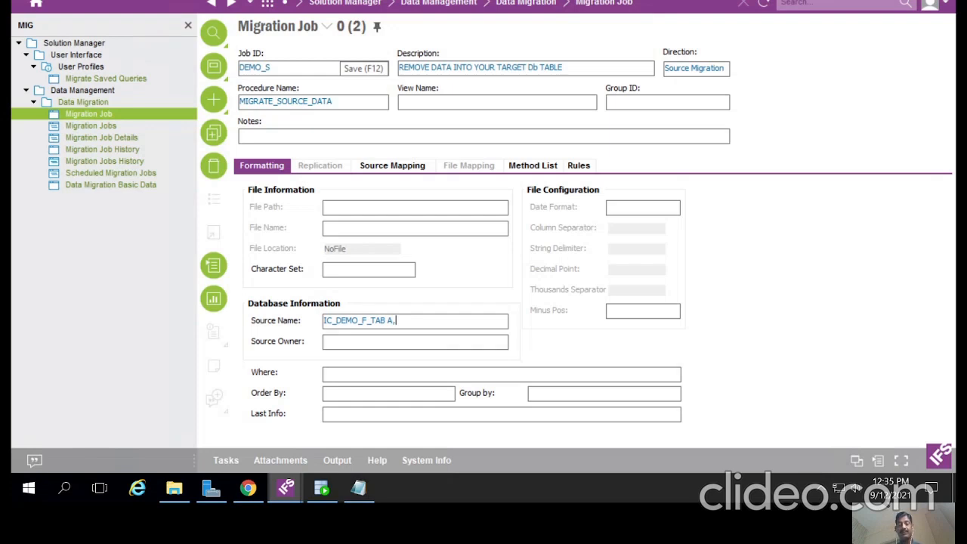
Step: Append 'PURCH_ADDITIONAL_COST_TYPE B' to the source name and view it in the editor
{"action": "left_click", "coordinate": [322, 488]}
{"action": "double_click", "coordinate": [249, 73]}
{"action": "key", "text": "ctrl+c"}
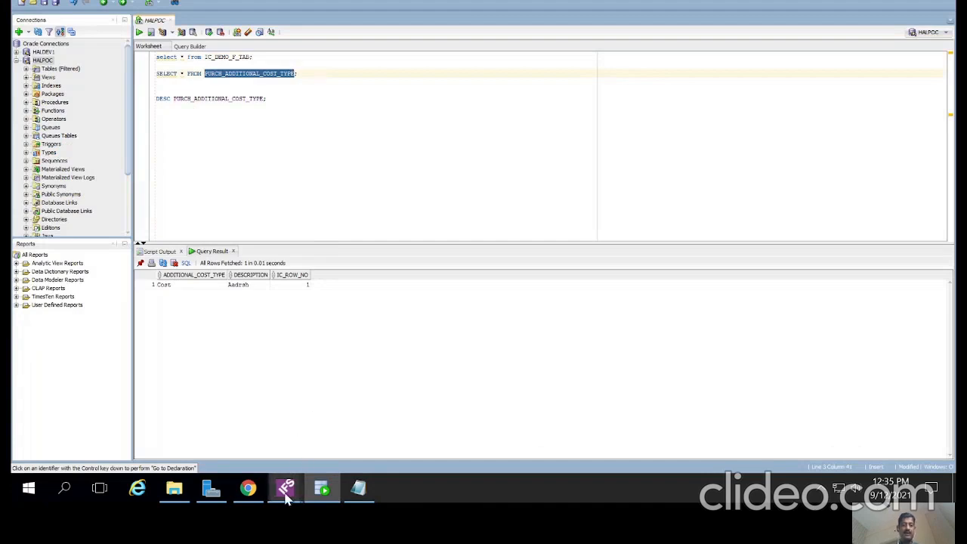
{"action": "mouse_move", "coordinate": [285, 488]}
{"action": "left_click", "coordinate": [367, 428]}
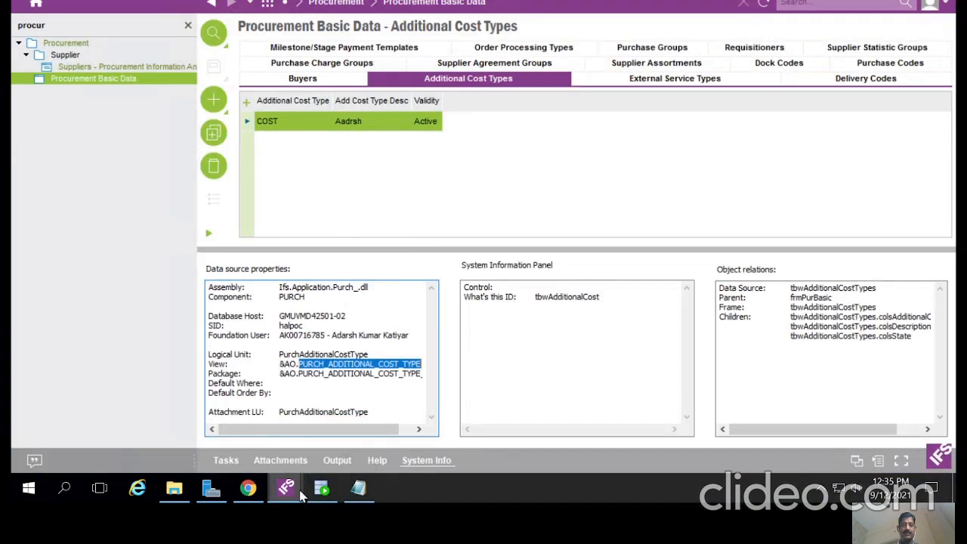
{"action": "left_click", "coordinate": [321, 488]}
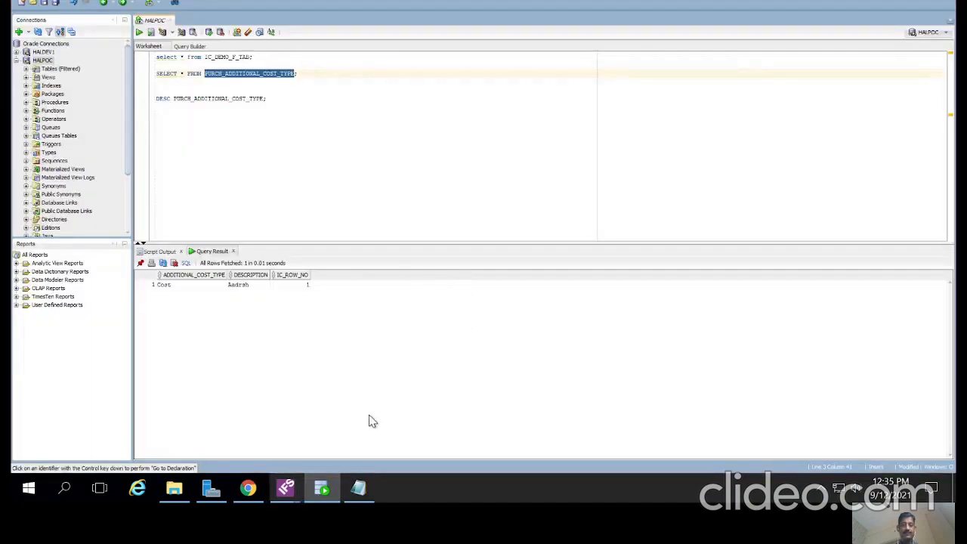
{"action": "key", "text": "alt+Tab"}
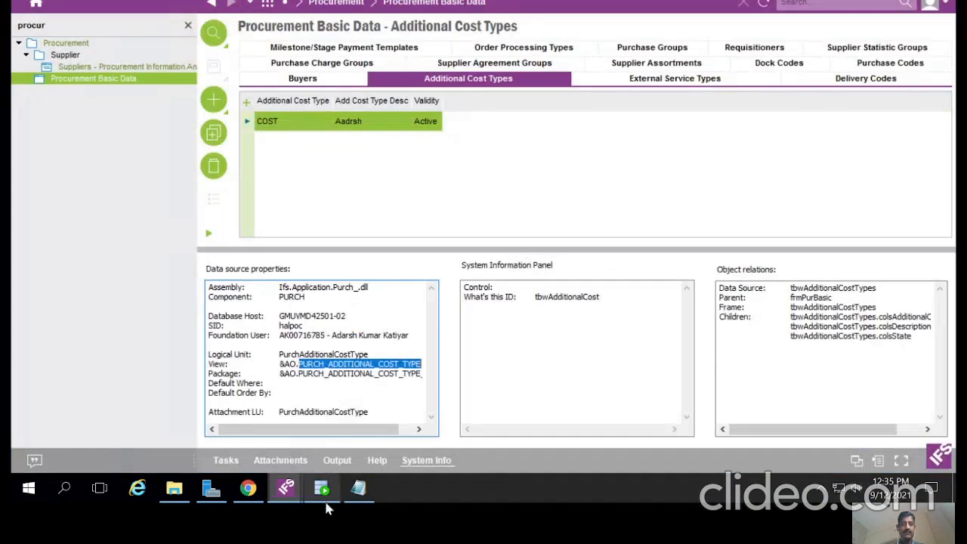
{"action": "left_click", "coordinate": [285, 488]}
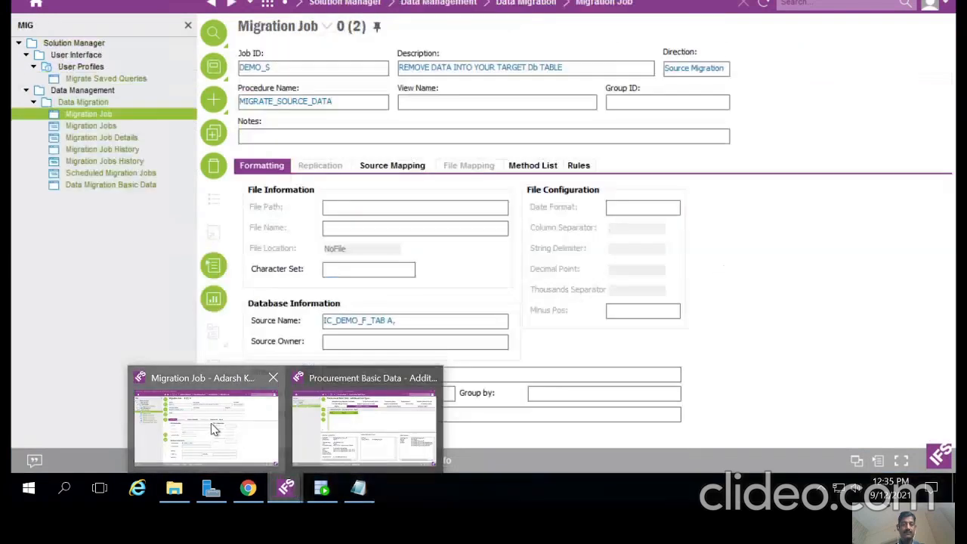
{"action": "left_click", "coordinate": [214, 430]}
{"action": "left_click", "coordinate": [423, 321]}
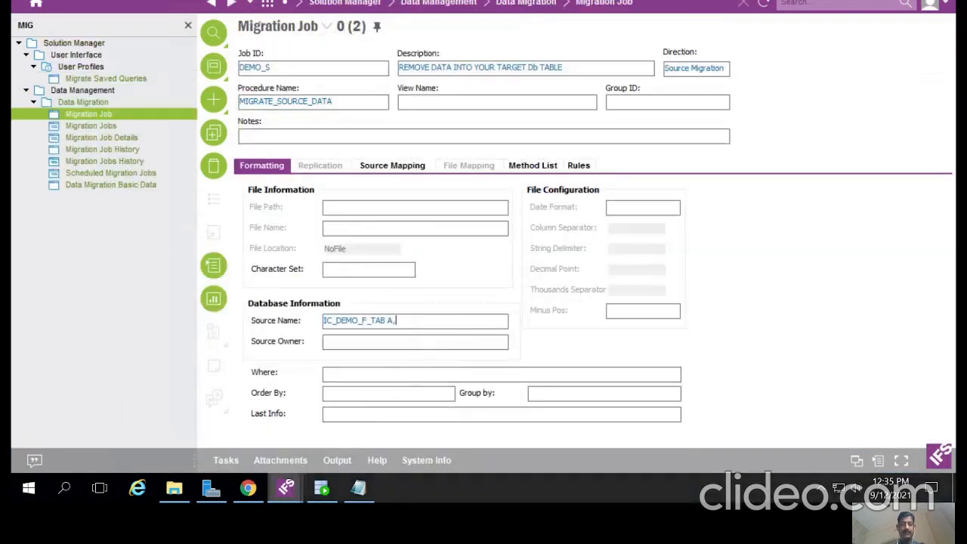
{"action": "key", "text": "ctrl+v"}
{"action": "type", "text": "B"}
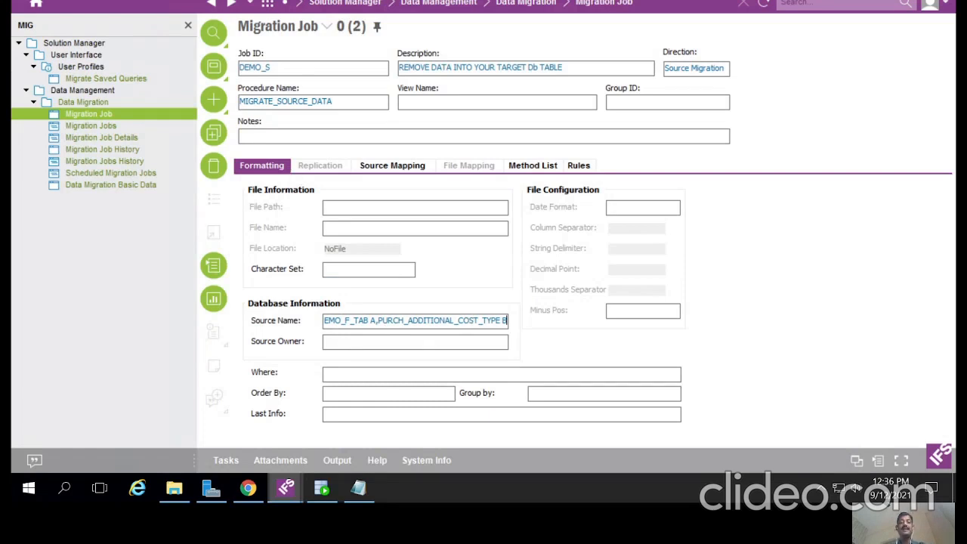
{"action": "double_click", "coordinate": [335, 320]}
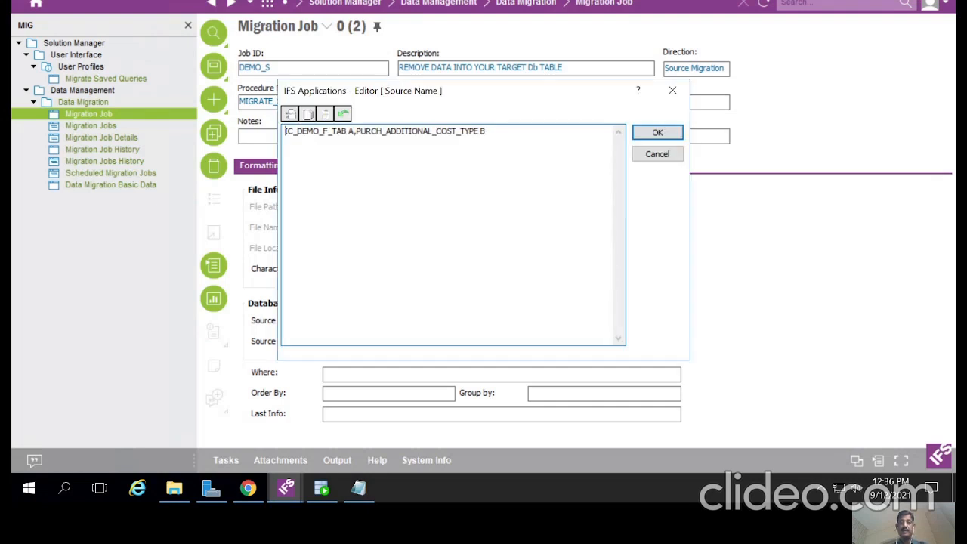
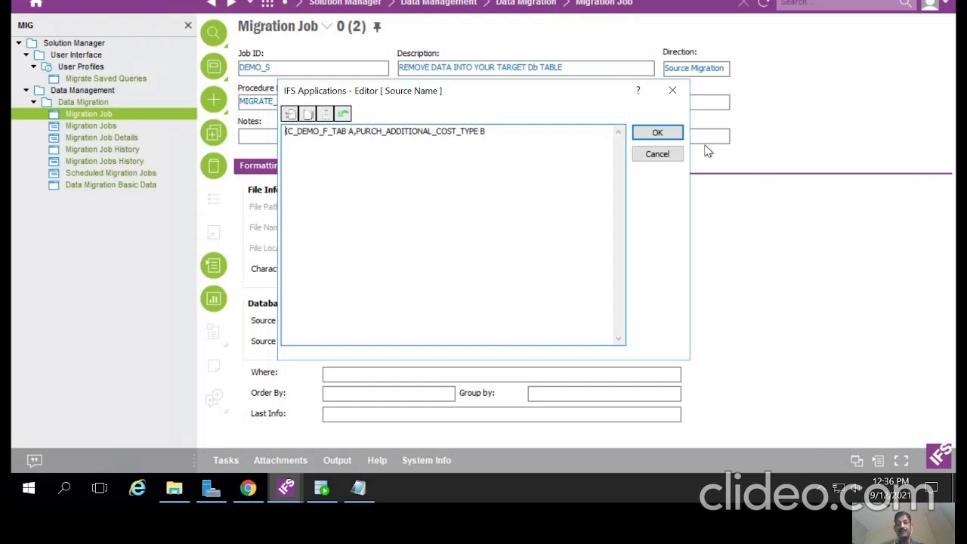
Step: Confirm the Source Name reads IC_DEMO_F_TAB A,PURCH_ADDITIONAL_COST_TYPE B in its editor, then move to the Where field
{"action": "left_click", "coordinate": [677, 141]}
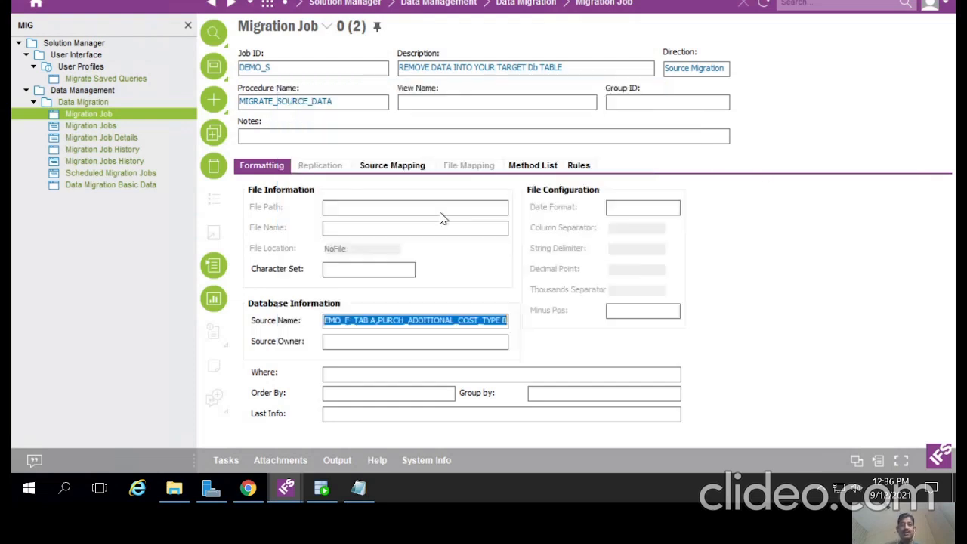
{"action": "left_click", "coordinate": [365, 321]}
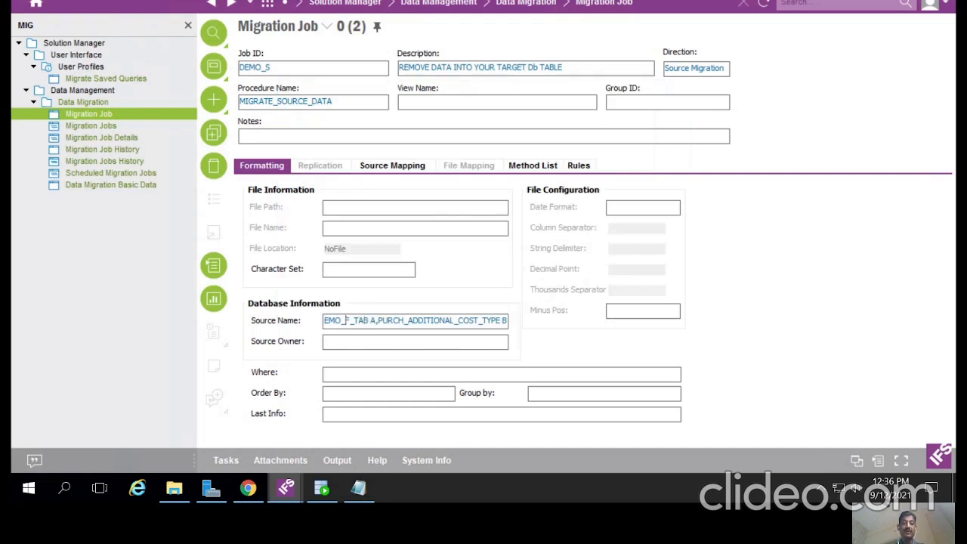
{"action": "double_click", "coordinate": [345, 321]}
{"action": "left_click_drag", "start_coordinate": [349, 132], "coordinate": [482, 132]}
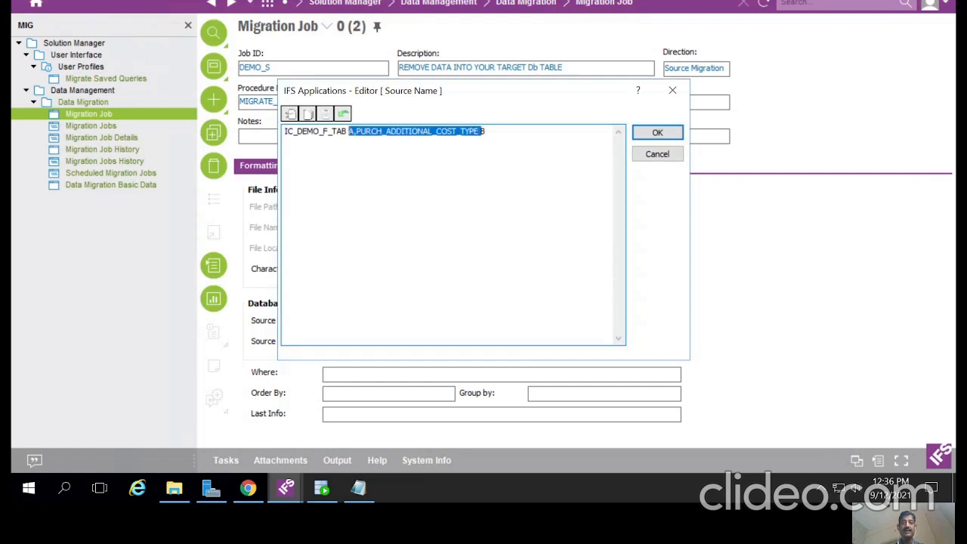
{"action": "left_click", "coordinate": [657, 133]}
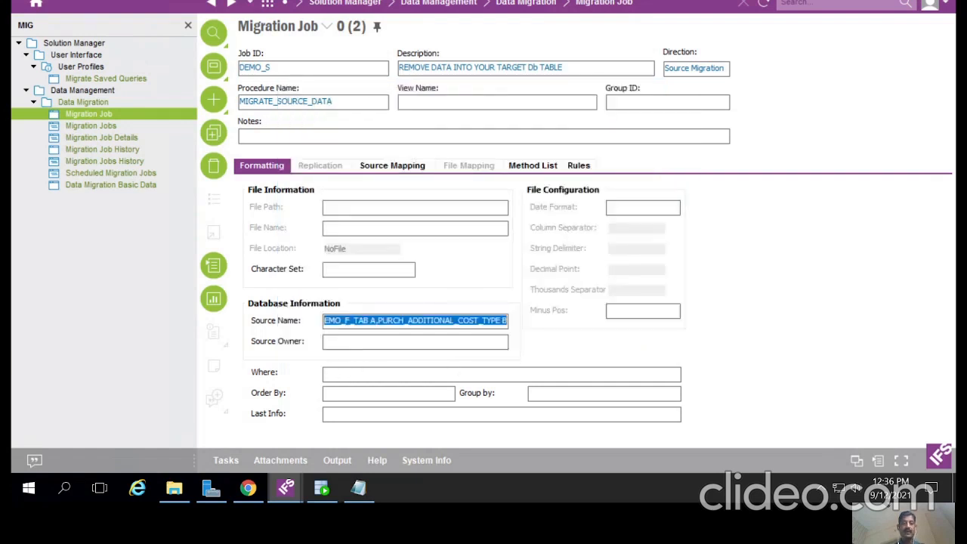
{"action": "left_click", "coordinate": [330, 376]}
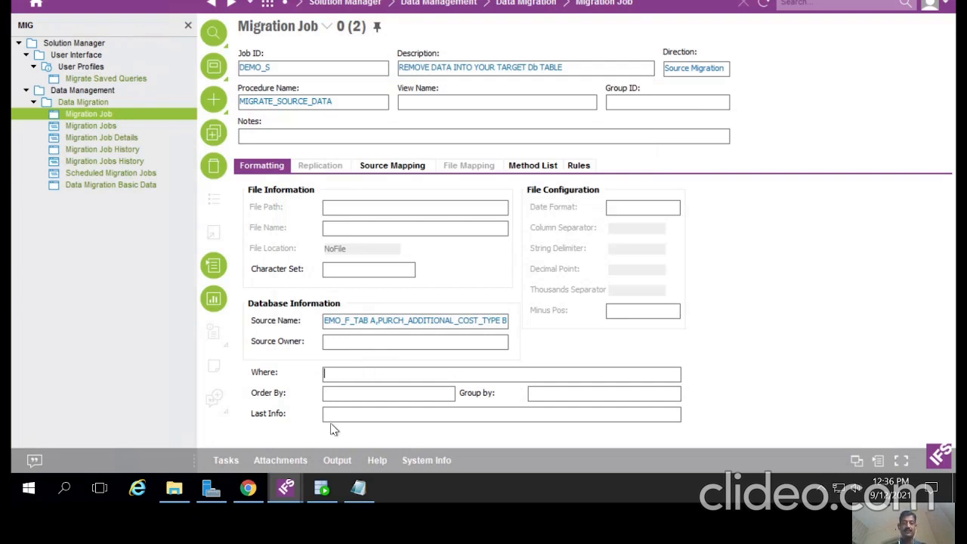
Step: Run DESC PURCH_ADDITIONAL_COST_TYPE in SQL Developer and copy the ADDITIONAL_COST_TYPE column name
{"action": "left_click", "coordinate": [322, 488]}
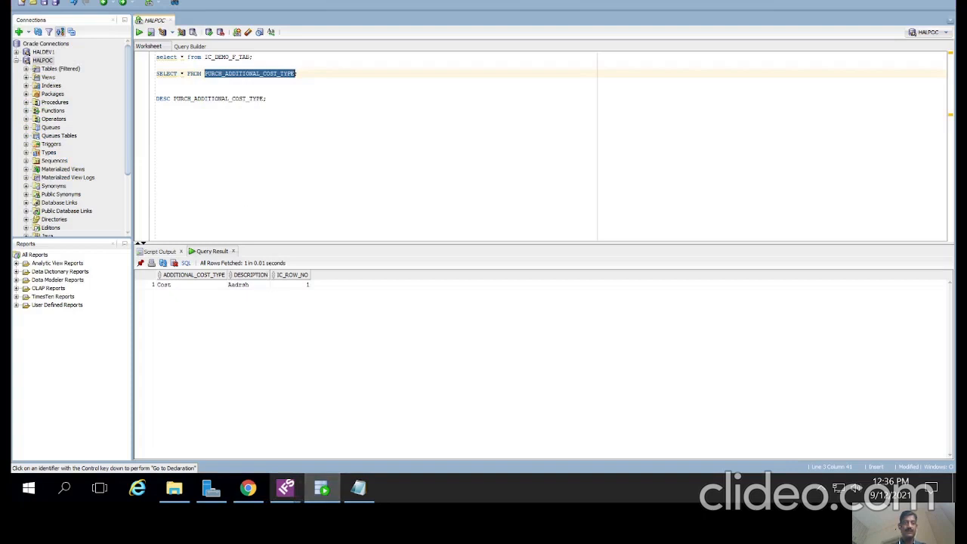
{"action": "left_click_drag", "start_coordinate": [156, 98], "coordinate": [266, 99]}
{"action": "left_click", "coordinate": [140, 33]}
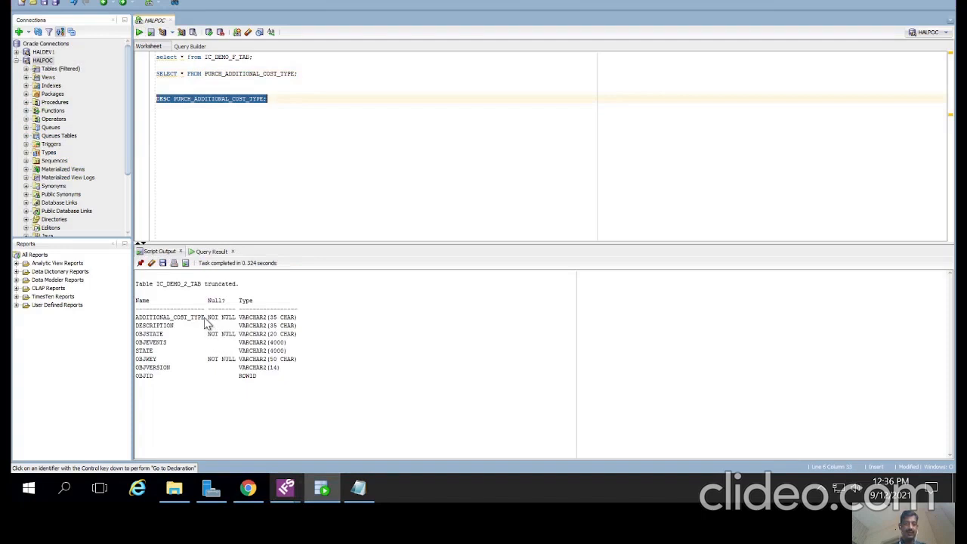
{"action": "left_click_drag", "start_coordinate": [205, 317], "coordinate": [136, 319]}
{"action": "key", "text": "ctrl+c"}
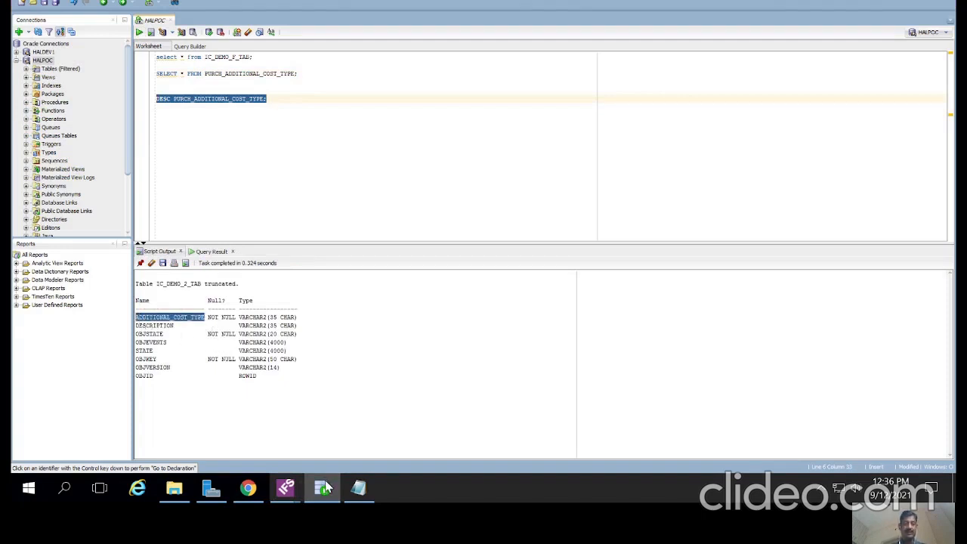
{"action": "left_click", "coordinate": [320, 491]}
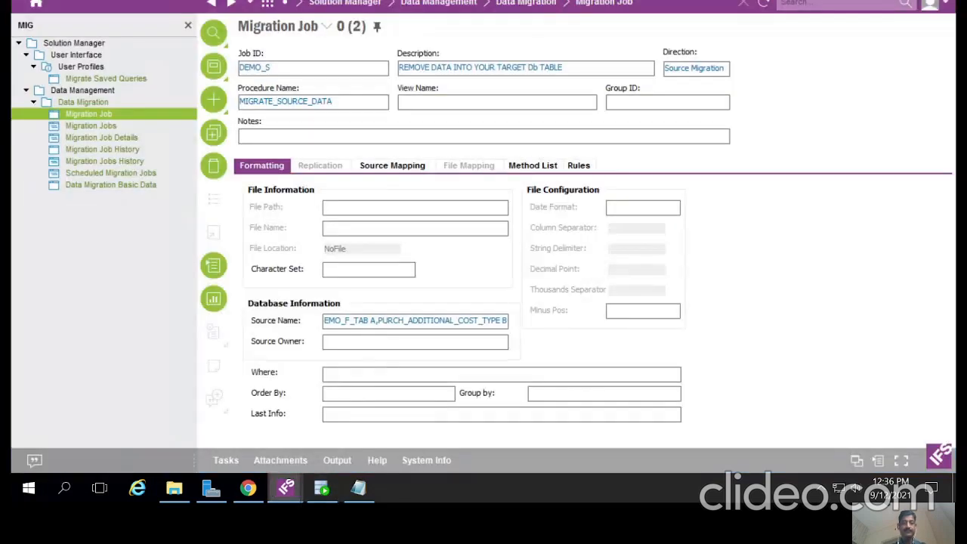
Step: Enter the Where condition A.ADDITIONAL_COST_TYPE = B.ADDITIONAL_COST_TYPE and save the job
{"action": "left_click", "coordinate": [367, 374]}
{"action": "type", "text": "A."}
{"action": "key", "text": "ctrl+v"}
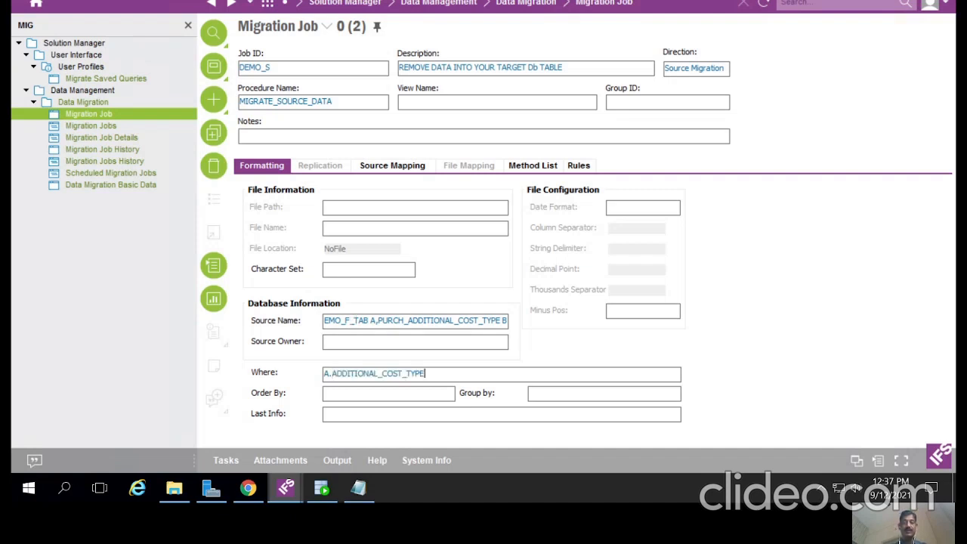
{"action": "type", "text": "= B"}
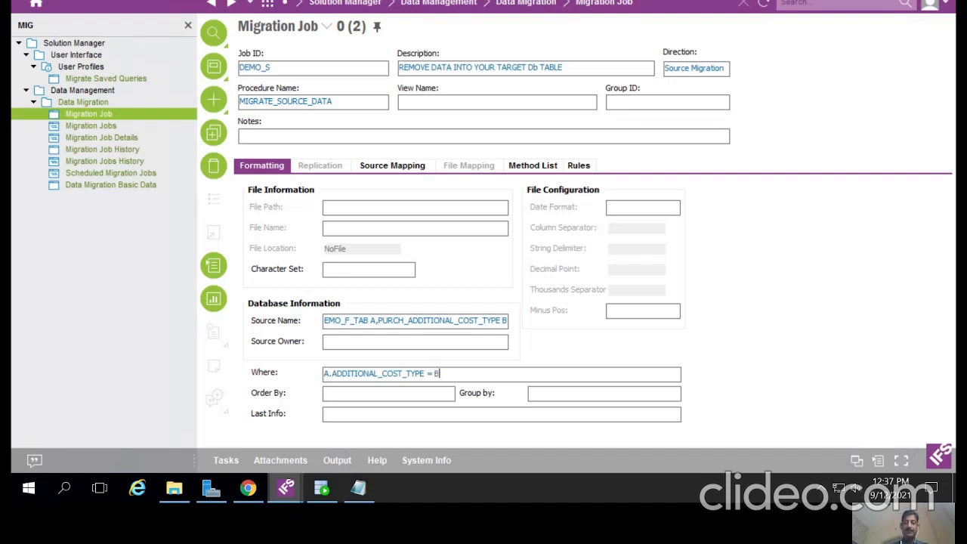
{"action": "type", "text": "."}
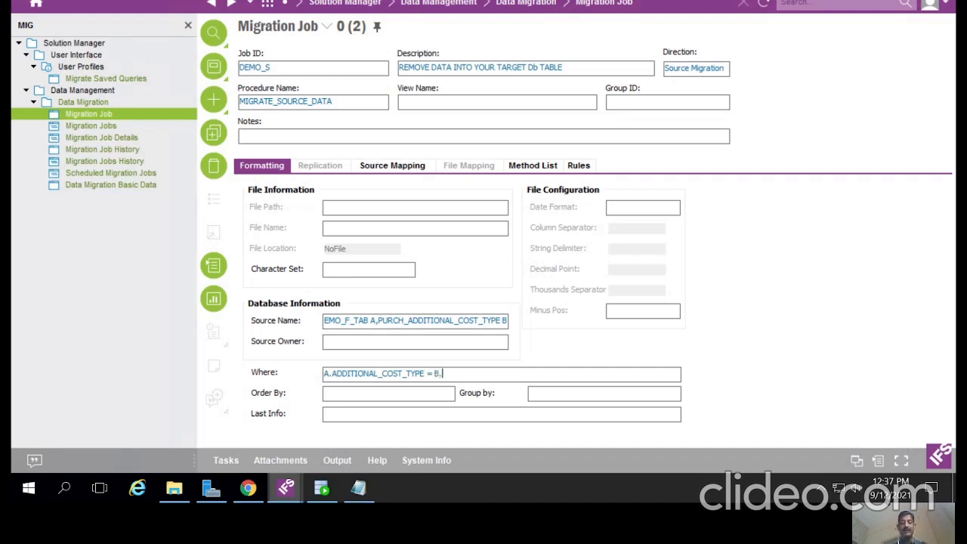
{"action": "key", "text": "ctrl+v"}
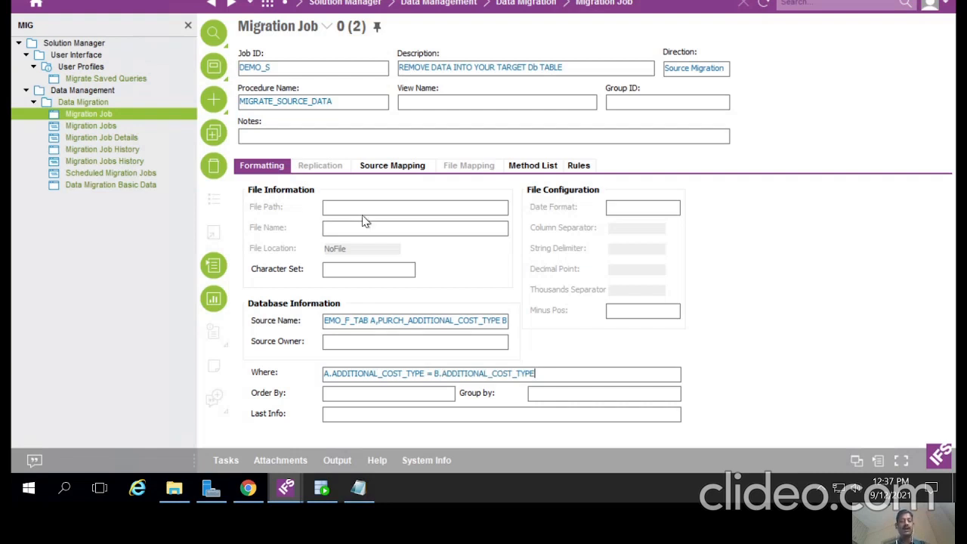
{"action": "key", "text": "ctrl+s"}
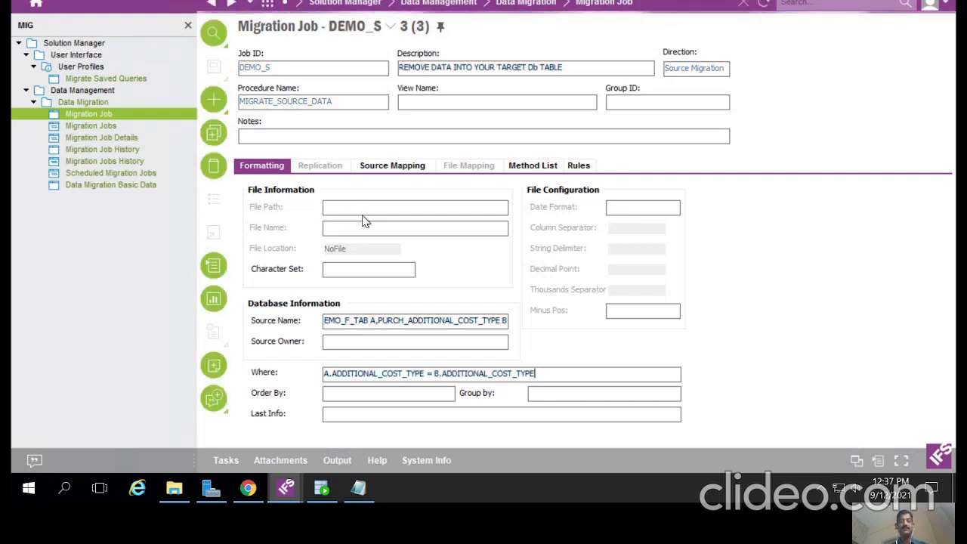
Step: Copy the PURCH_ADDITIONAL_COST_TYPE_API package name from the Additional Cost Types system info
{"action": "left_click", "coordinate": [533, 165]}
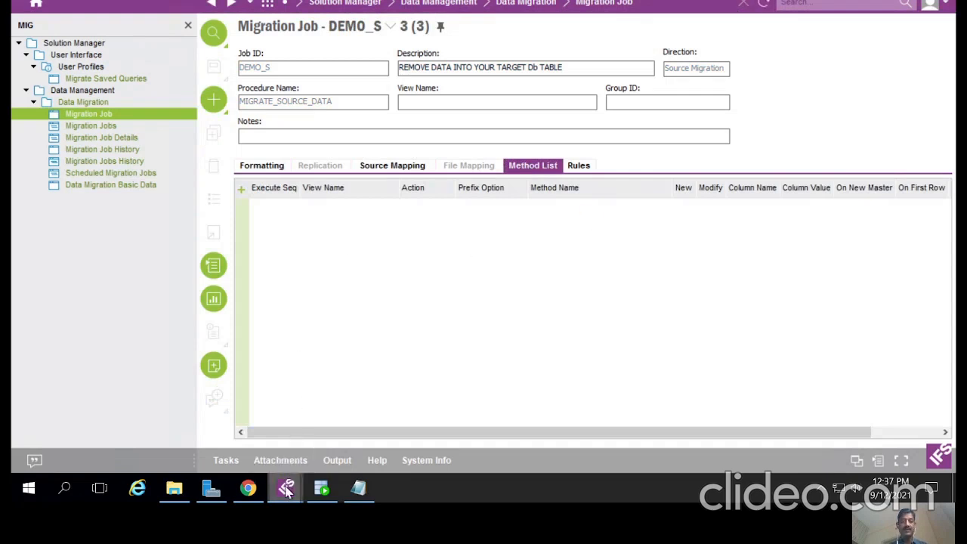
{"action": "mouse_move", "coordinate": [286, 489]}
{"action": "left_click", "coordinate": [342, 437]}
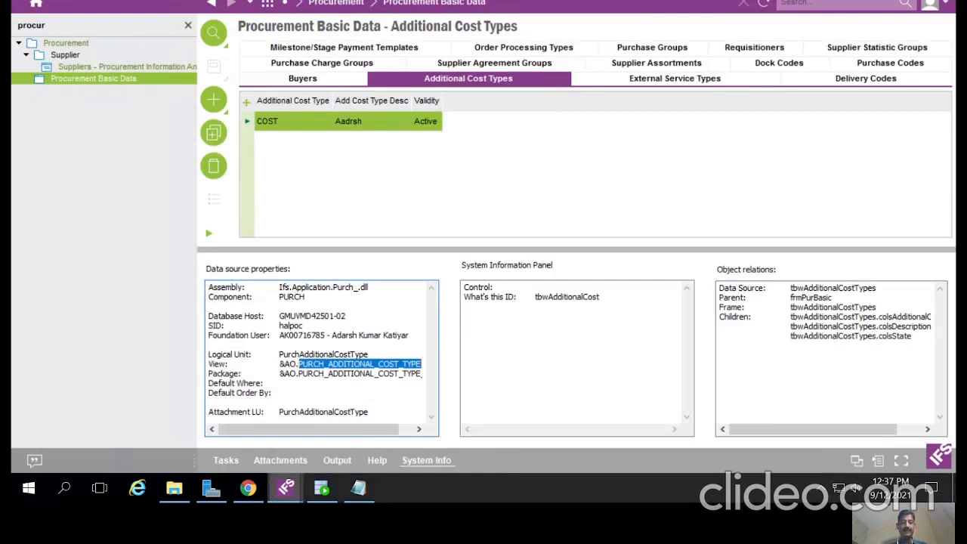
{"action": "left_click_drag", "start_coordinate": [299, 374], "coordinate": [427, 374]}
{"action": "key", "text": "ctrl+c"}
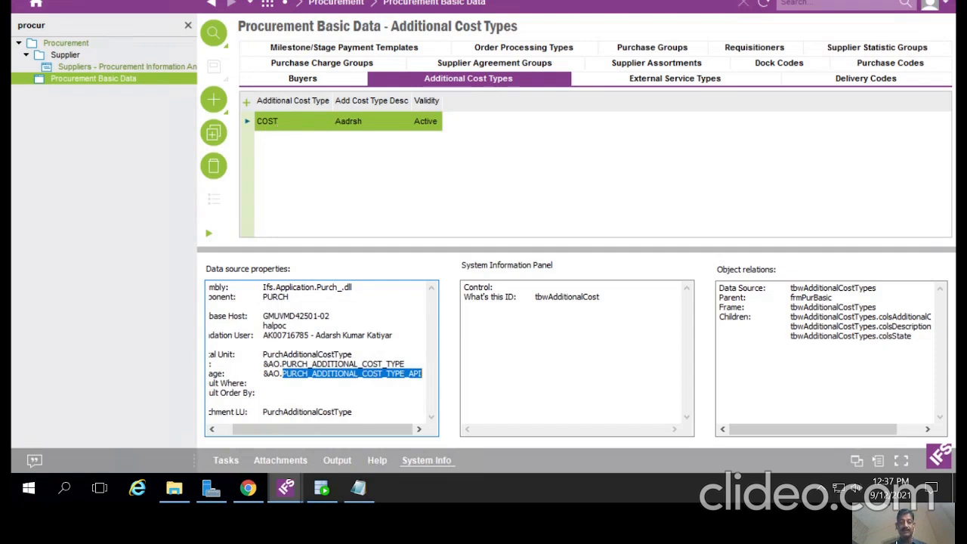
{"action": "left_click", "coordinate": [286, 488]}
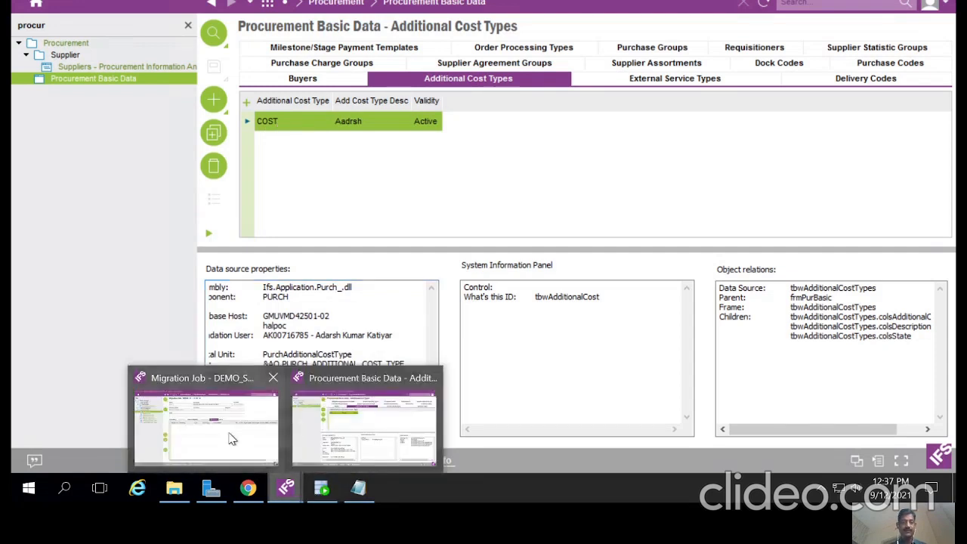
{"action": "left_click", "coordinate": [232, 439]}
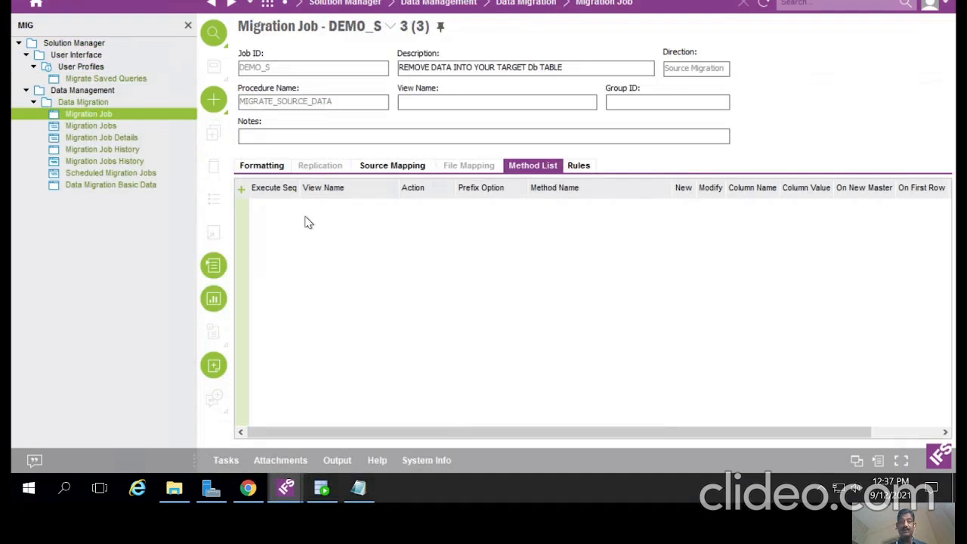
Step: Add method row 10 calling PURCH_ADDITIONAL_COST_TYPE_API.REMOVE_ and save it
{"action": "left_click", "coordinate": [241, 189]}
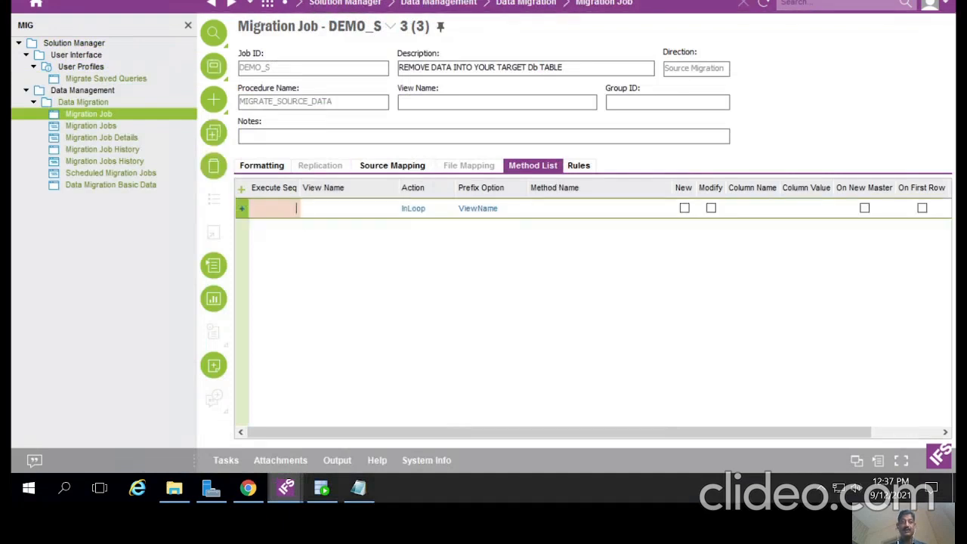
{"action": "type", "text": "10"}
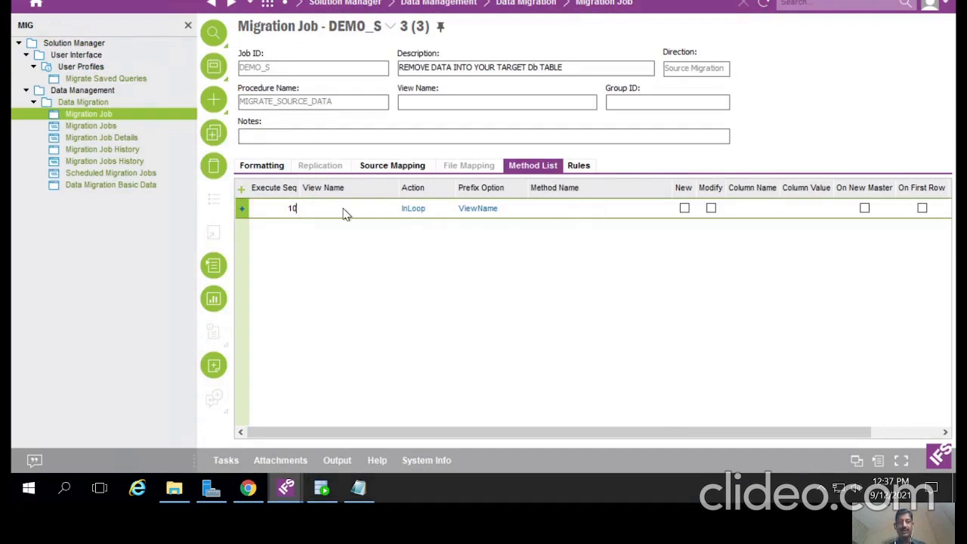
{"action": "left_click", "coordinate": [574, 213]}
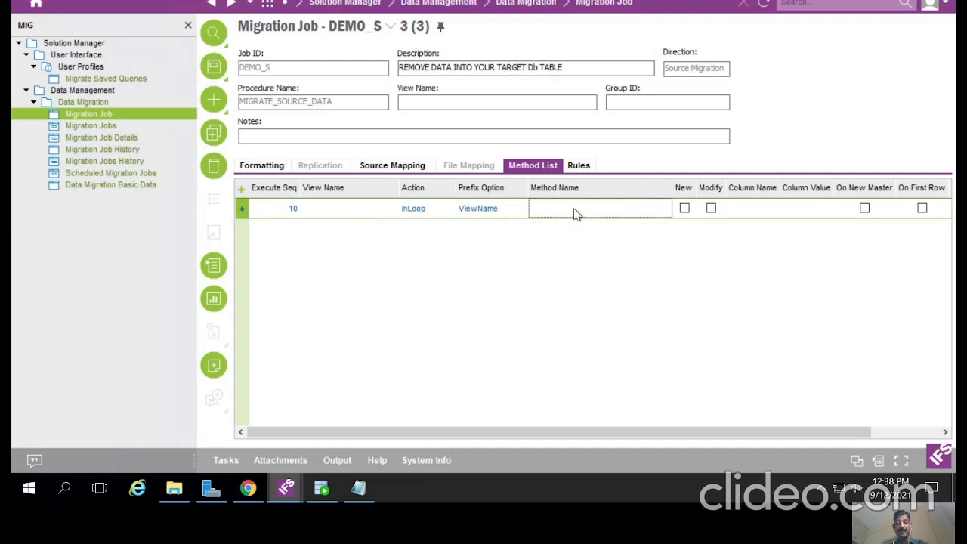
{"action": "key", "text": "ctrl+v"}
{"action": "left_click", "coordinate": [609, 209]}
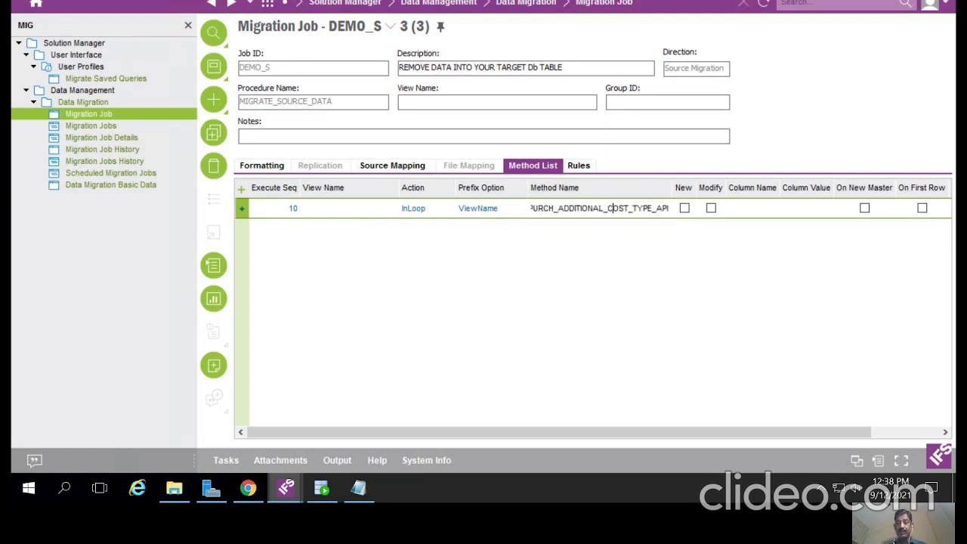
{"action": "key", "text": "Right"}
{"action": "key", "text": "Right"}
{"action": "key", "text": "Right"}
{"action": "key", "text": "Right"}
{"action": "key", "text": "Right"}
{"action": "key", "text": "Right"}
{"action": "key", "text": "Right"}
{"action": "key", "text": "Right"}
{"action": "key", "text": "Right"}
{"action": "key", "text": "Right"}
{"action": "key", "text": "Right"}
{"action": "key", "text": "Right"}
{"action": "key", "text": "Right"}
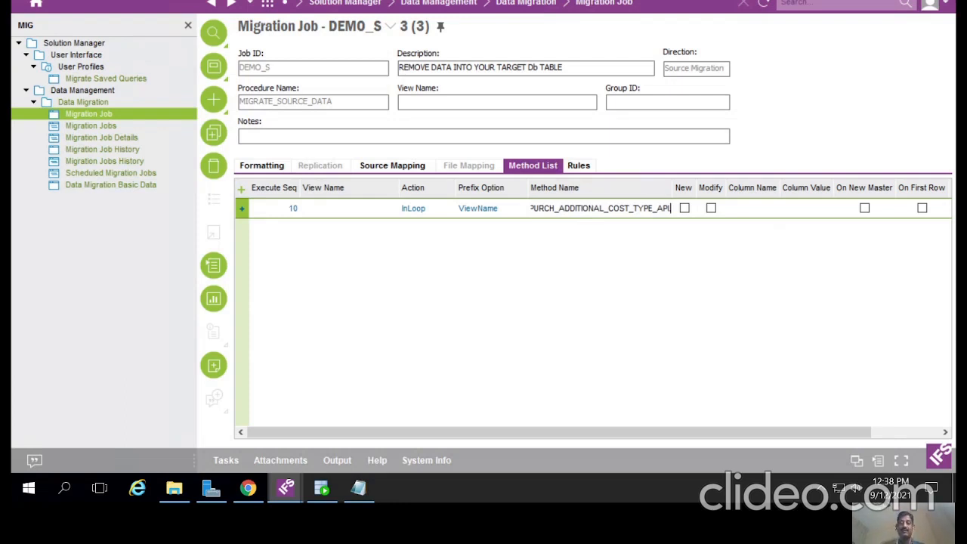
{"action": "type", "text": ".REMOVE"}
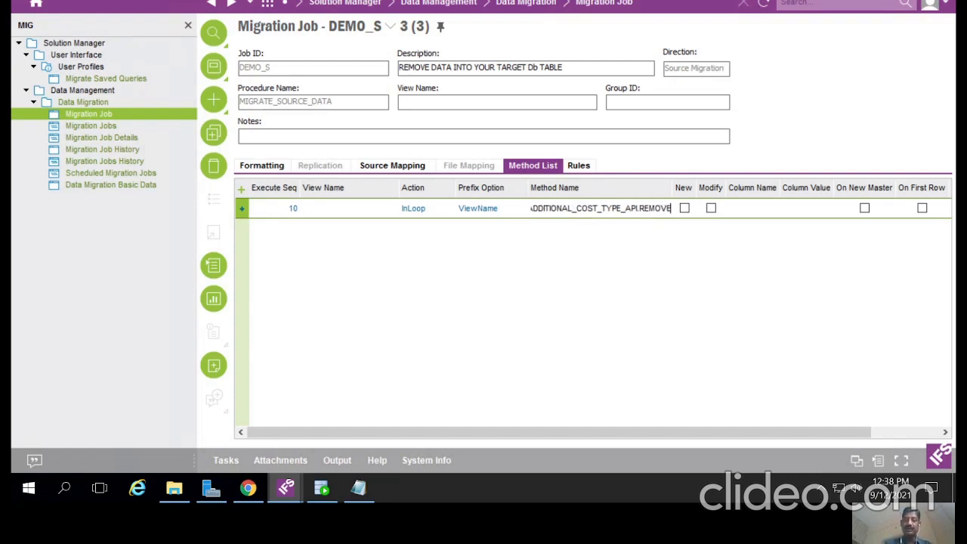
{"action": "type", "text": "_"}
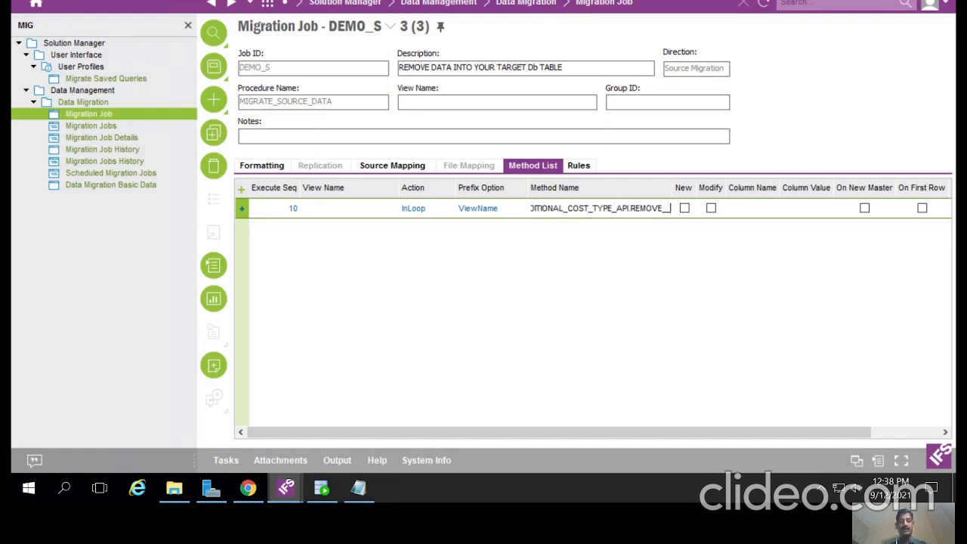
{"action": "left_click", "coordinate": [213, 67]}
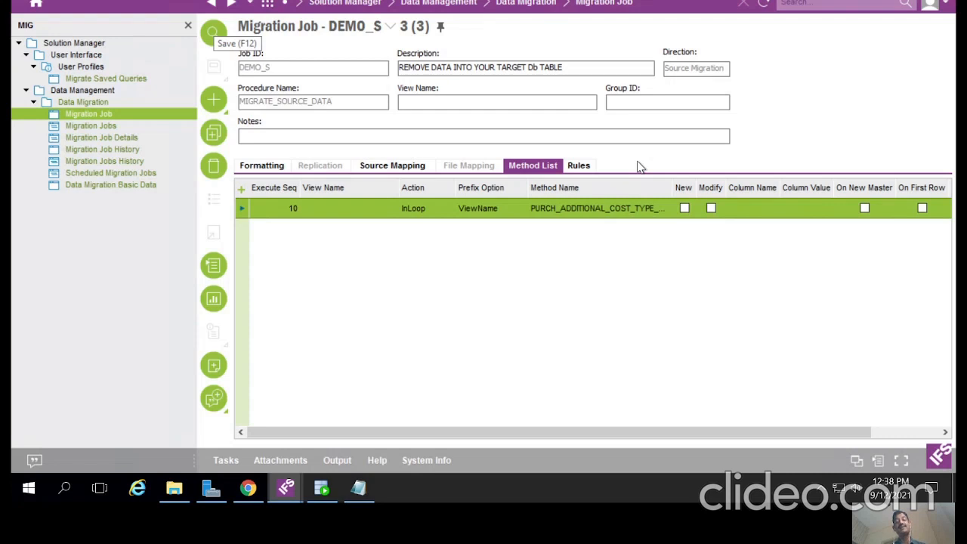
Step: Check the job rules, then refresh Source Mapping to list the METHOD10 arguments
{"action": "left_click", "coordinate": [580, 166]}
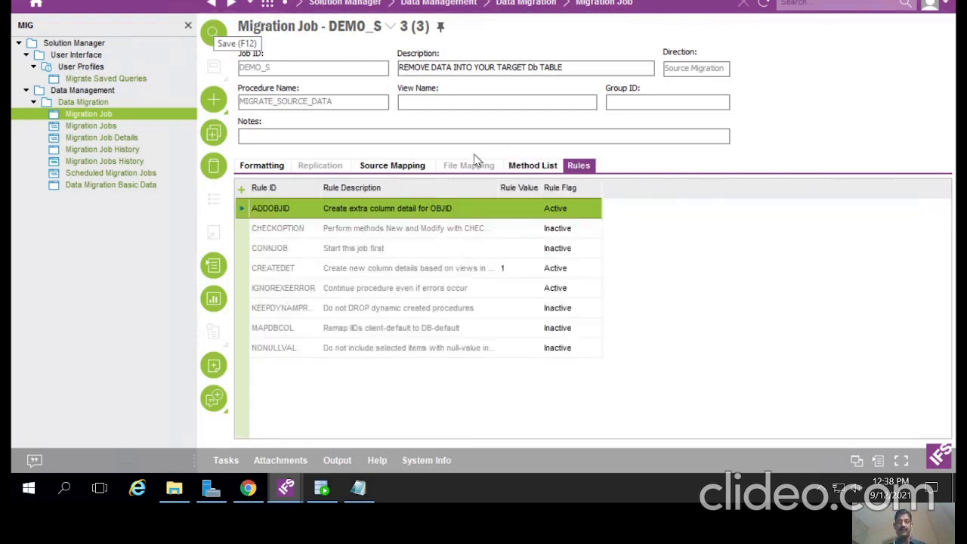
{"action": "left_click", "coordinate": [401, 166]}
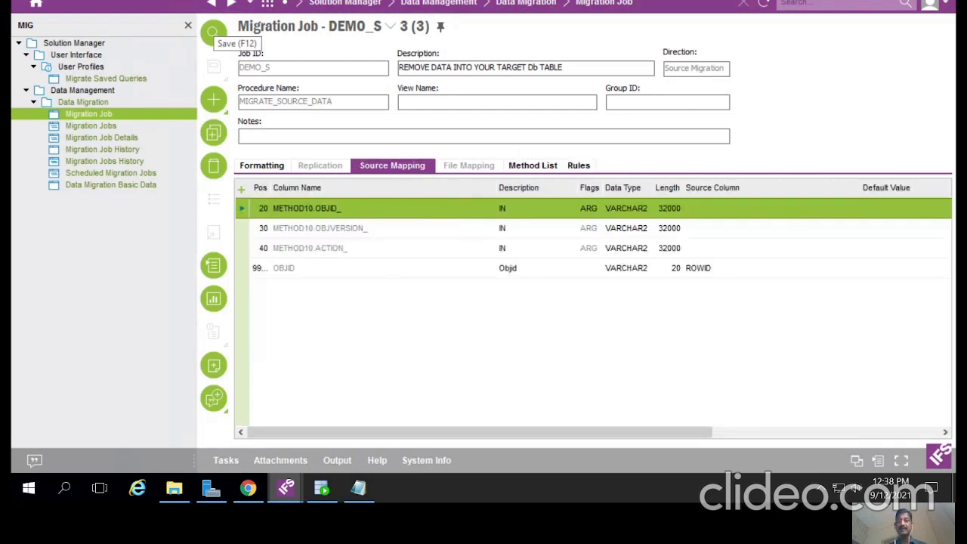
{"action": "left_click", "coordinate": [769, 6]}
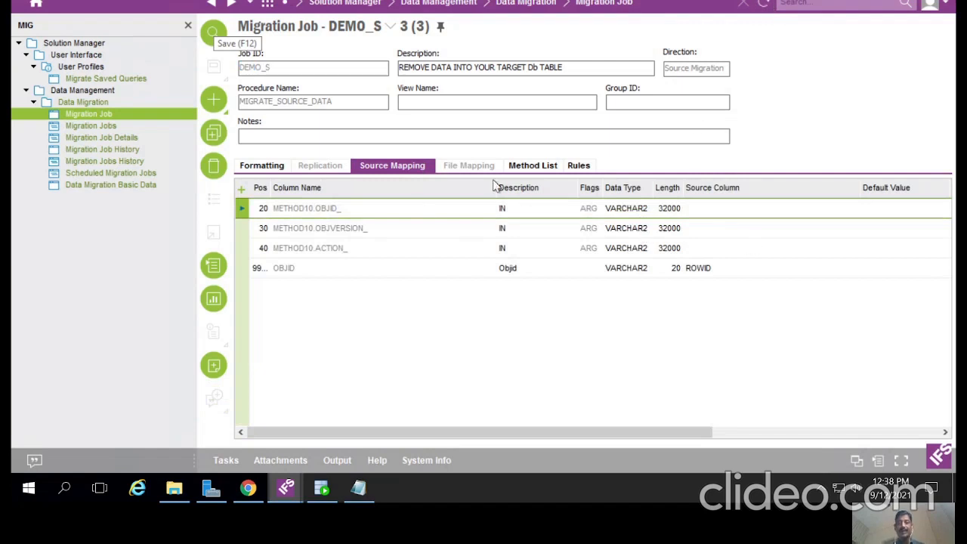
{"action": "left_click", "coordinate": [727, 215]}
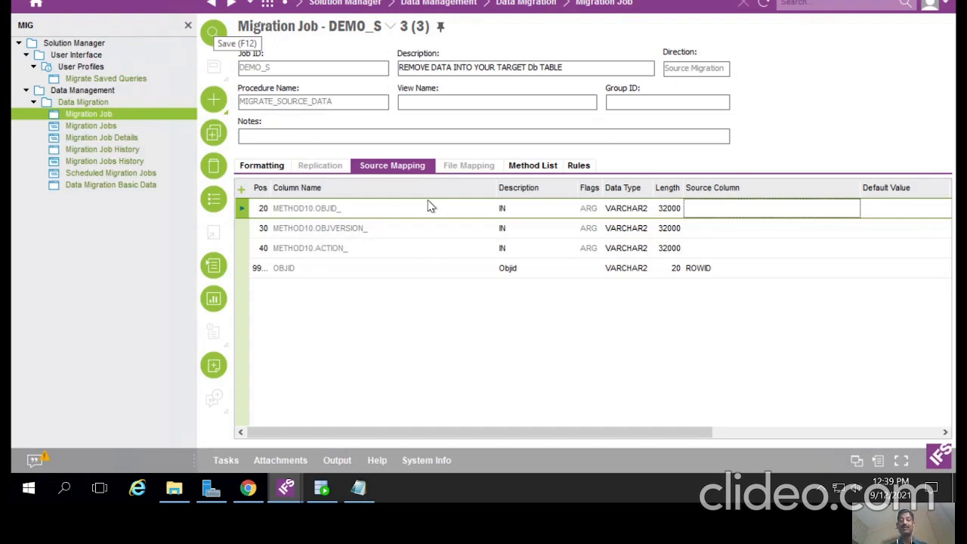
Step: Reread the source tables and their A and B aliases in the Source Name editor
{"action": "left_click", "coordinate": [282, 165]}
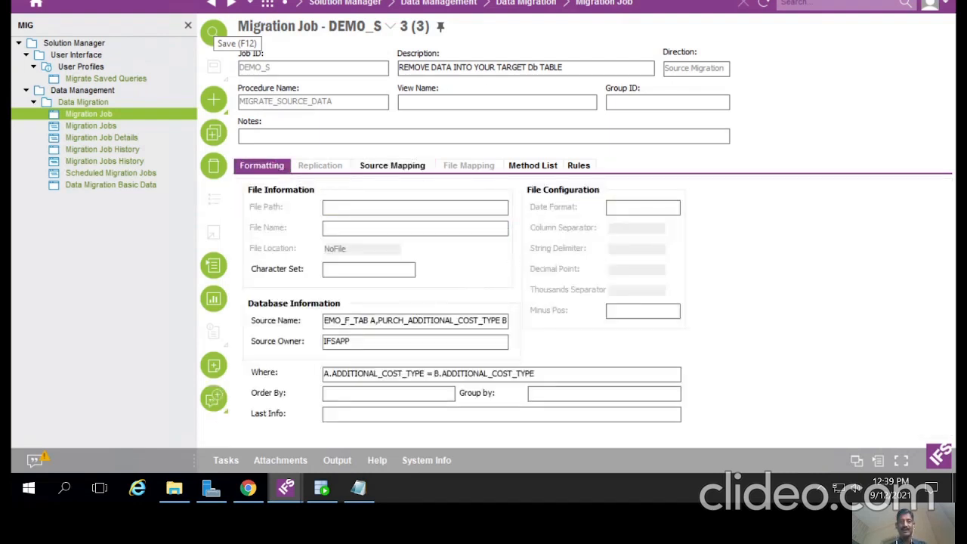
{"action": "left_click_drag", "start_coordinate": [378, 320], "coordinate": [516, 330]}
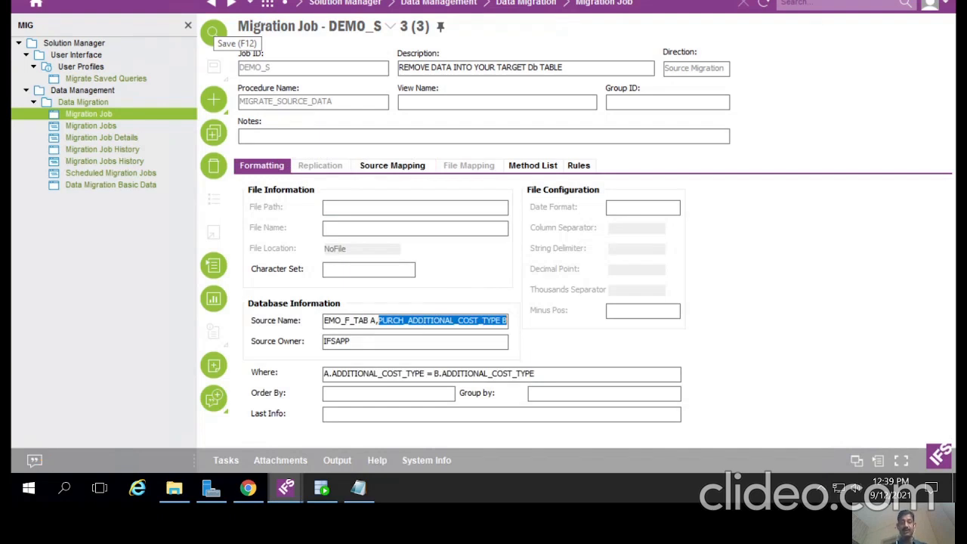
{"action": "left_click", "coordinate": [329, 321]}
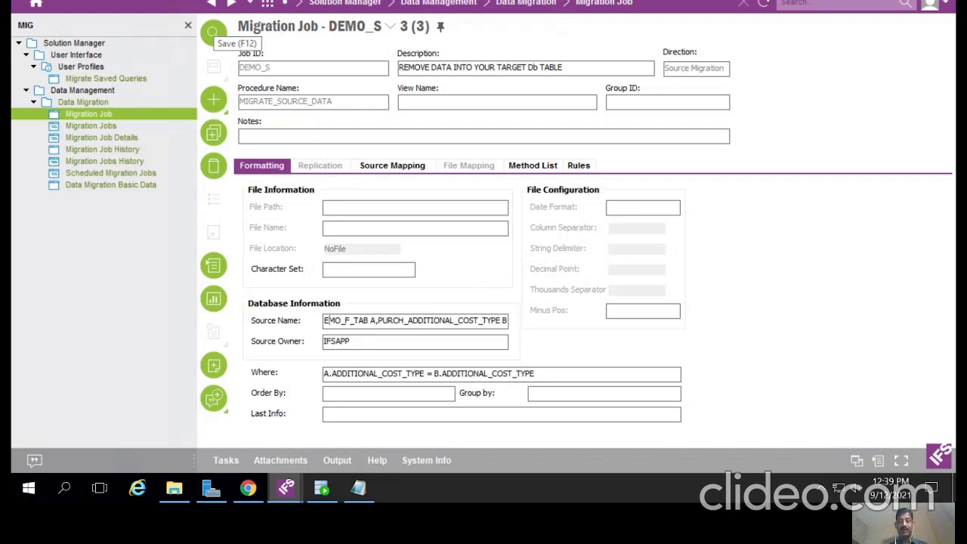
{"action": "double_click", "coordinate": [451, 321]}
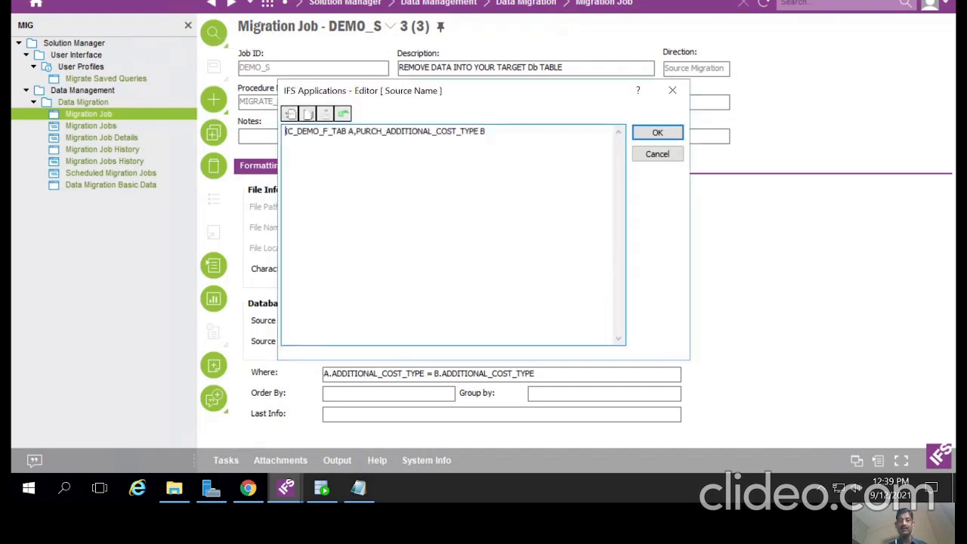
{"action": "left_click", "coordinate": [673, 90]}
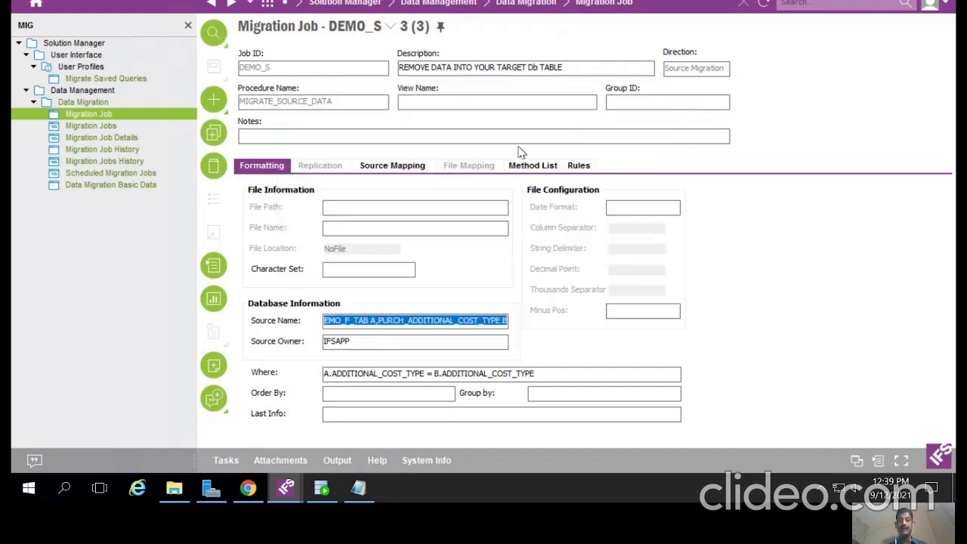
{"action": "left_click", "coordinate": [406, 169]}
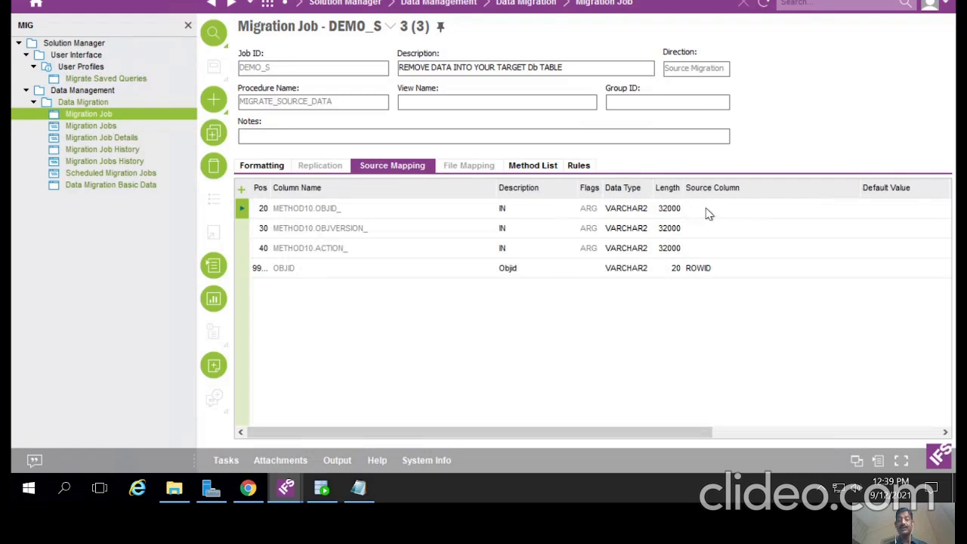
{"action": "left_click", "coordinate": [550, 165]}
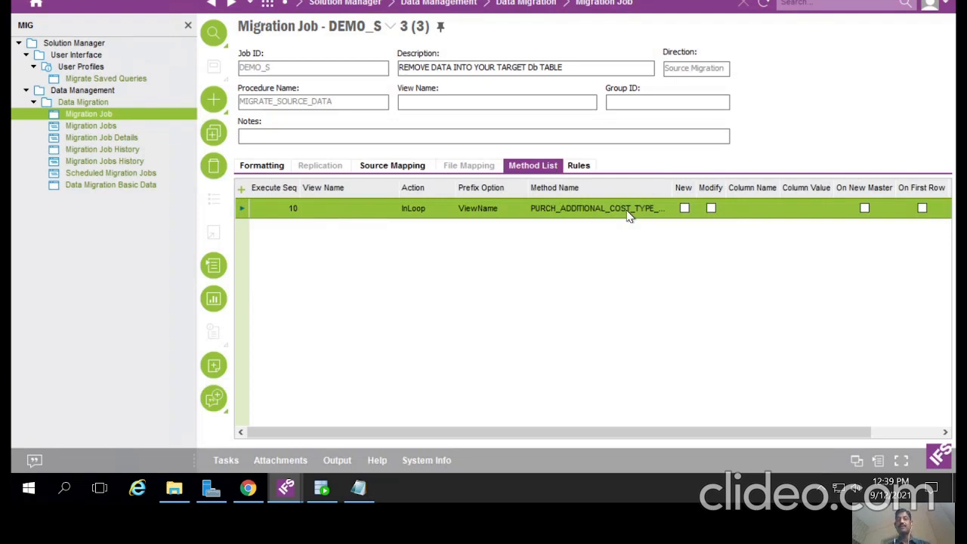
{"action": "left_click", "coordinate": [378, 176]}
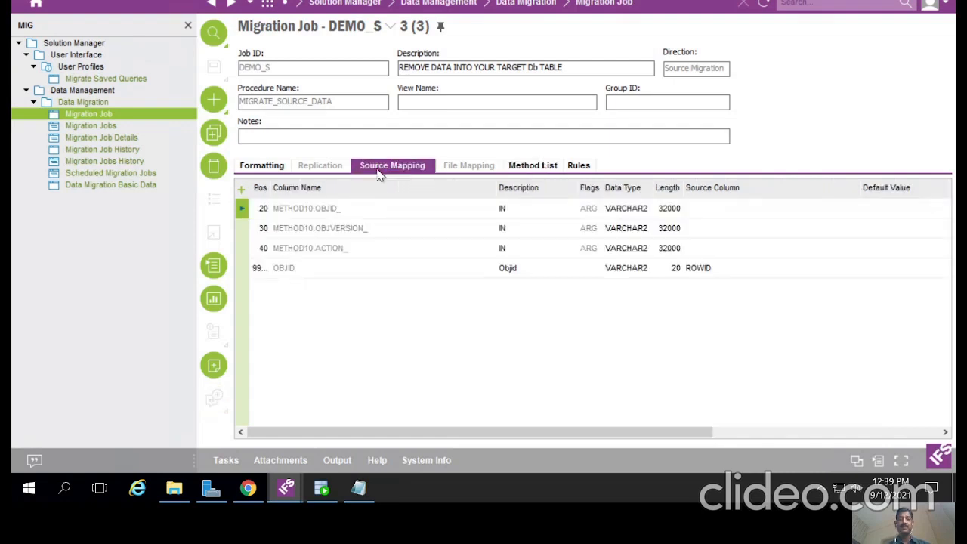
Step: Map row 20's source column to A.OBJID, then recheck the source table aliases
{"action": "left_click", "coordinate": [708, 210]}
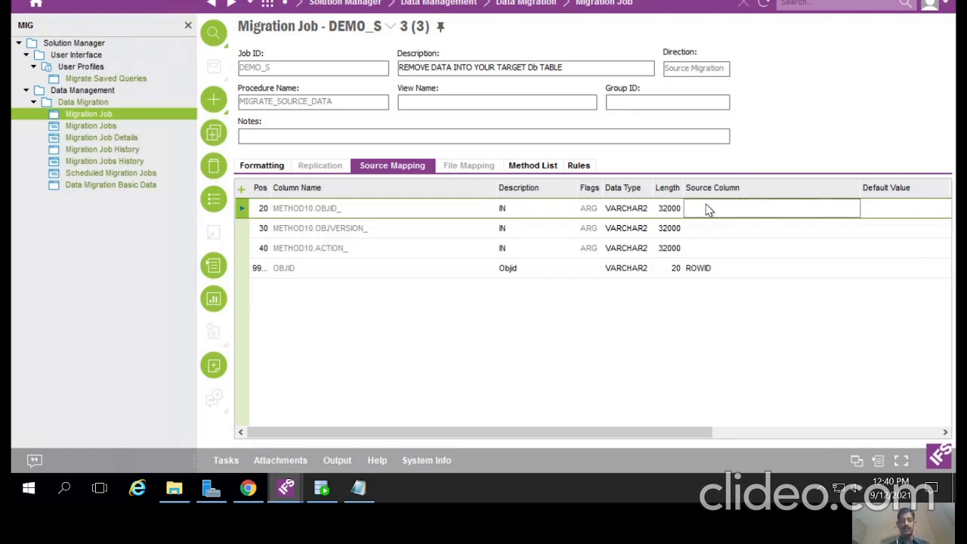
{"action": "type", "text": "A.OBJ"}
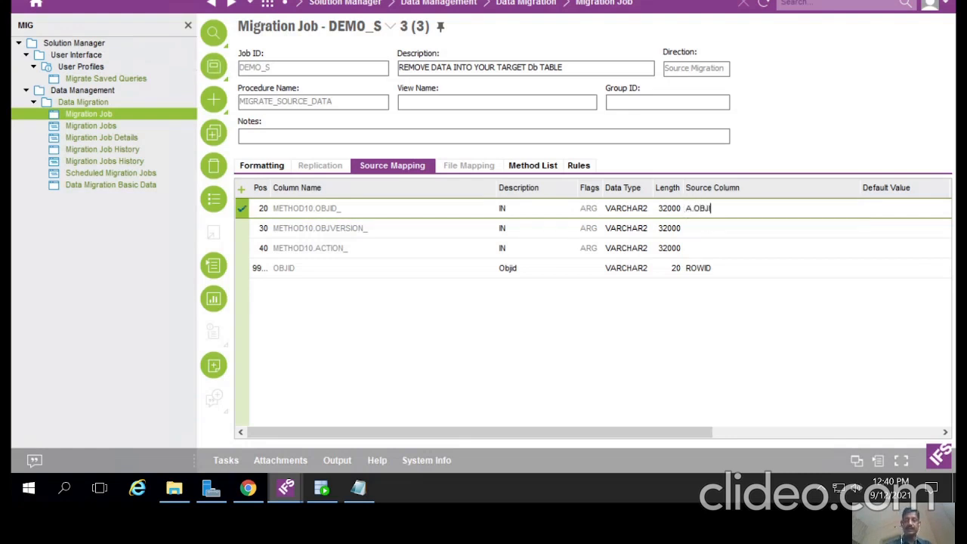
{"action": "type", "text": "ID"}
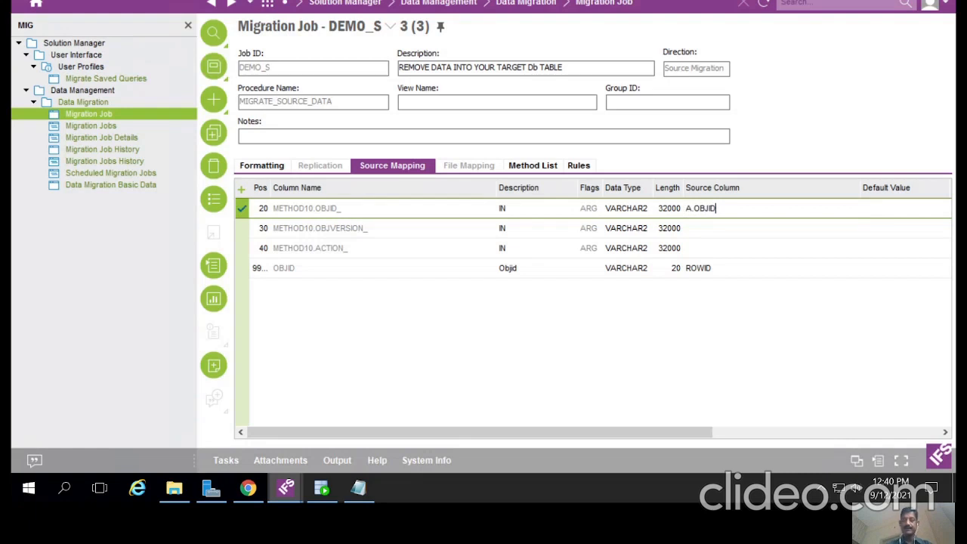
{"action": "left_click", "coordinate": [708, 232]}
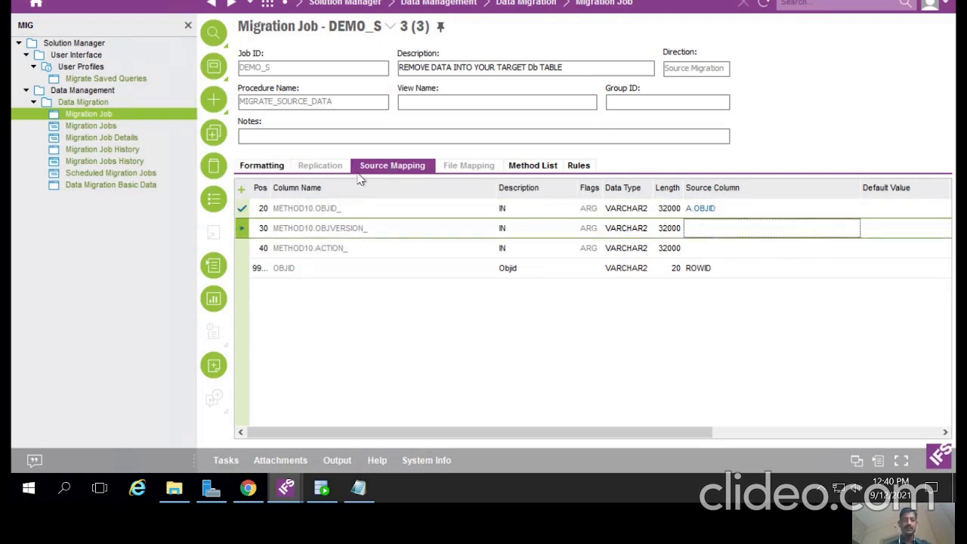
{"action": "left_click", "coordinate": [276, 173]}
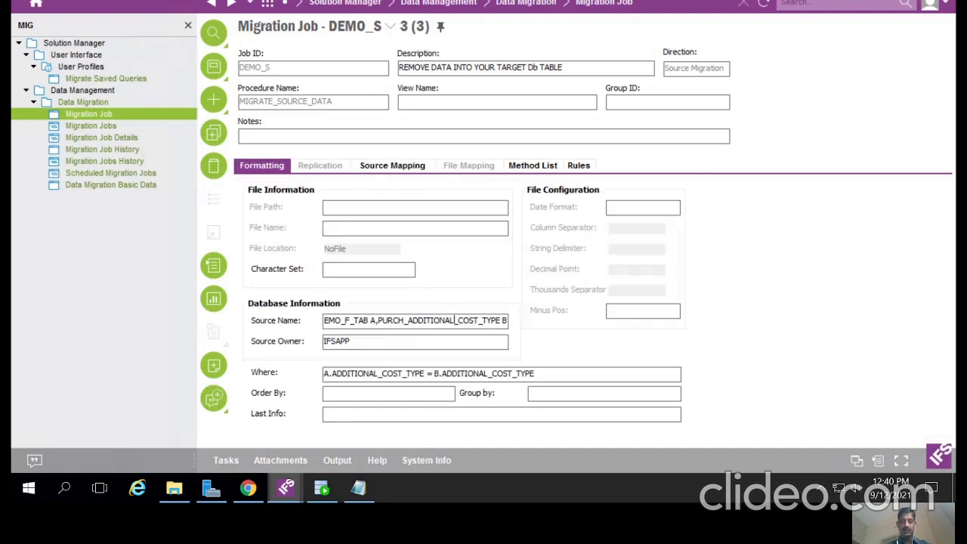
{"action": "left_click", "coordinate": [395, 165]}
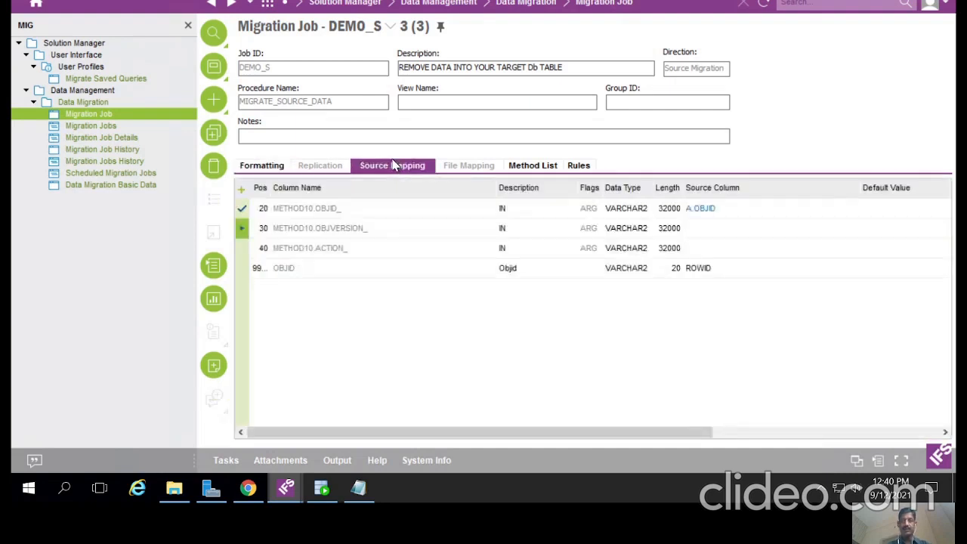
Step: Change row 20 to B.OBJID and map row 30 to B.OBJVERSION
{"action": "left_click", "coordinate": [698, 211]}
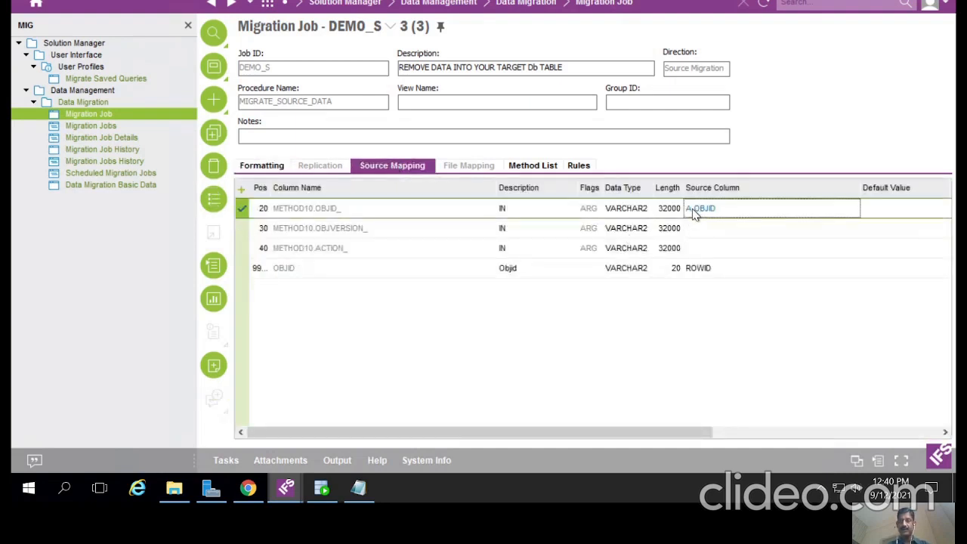
{"action": "left_click", "coordinate": [693, 210]}
{"action": "key", "text": "BackSpace"}
{"action": "key", "text": "BackSpace"}
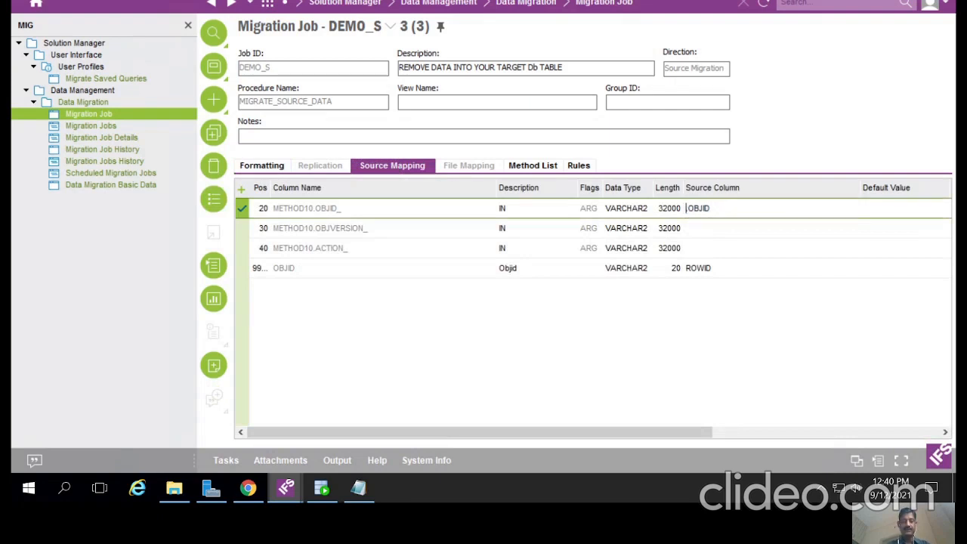
{"action": "type", "text": "B."}
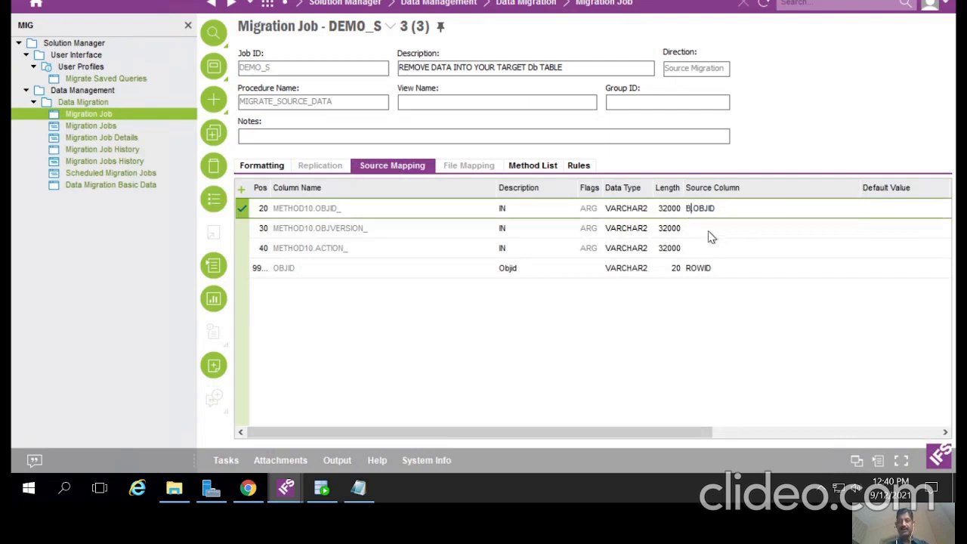
{"action": "left_click", "coordinate": [709, 234]}
{"action": "type", "text": "B."}
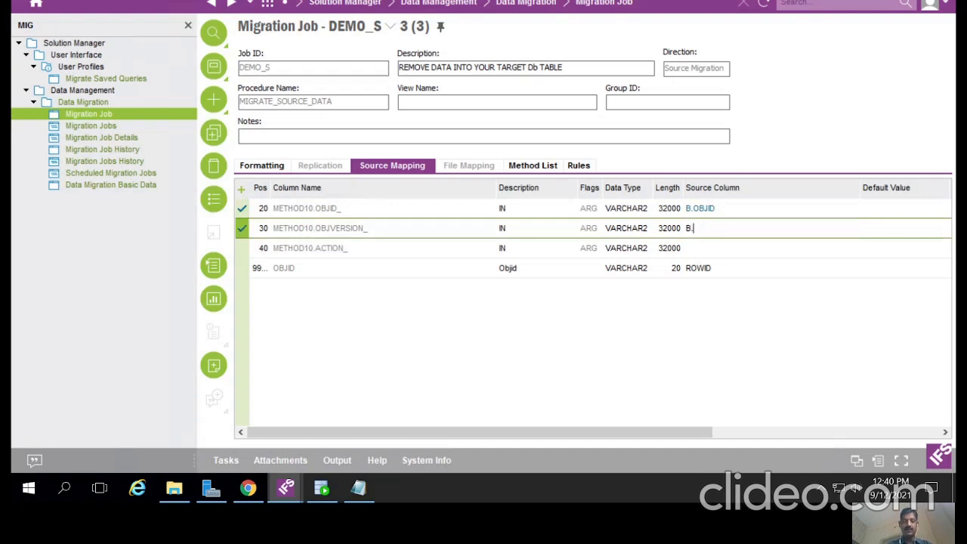
{"action": "type", "text": "OBJVERSION"}
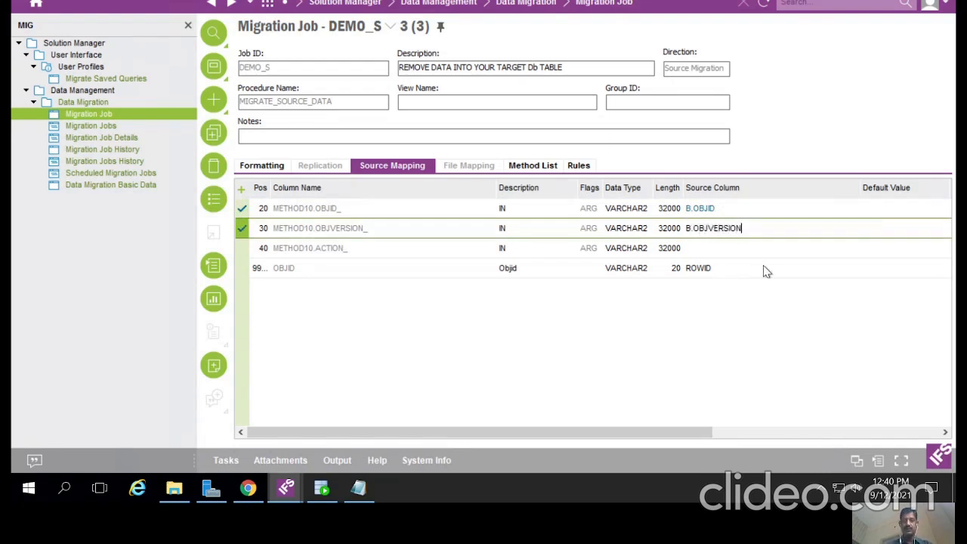
{"action": "left_click", "coordinate": [715, 253]}
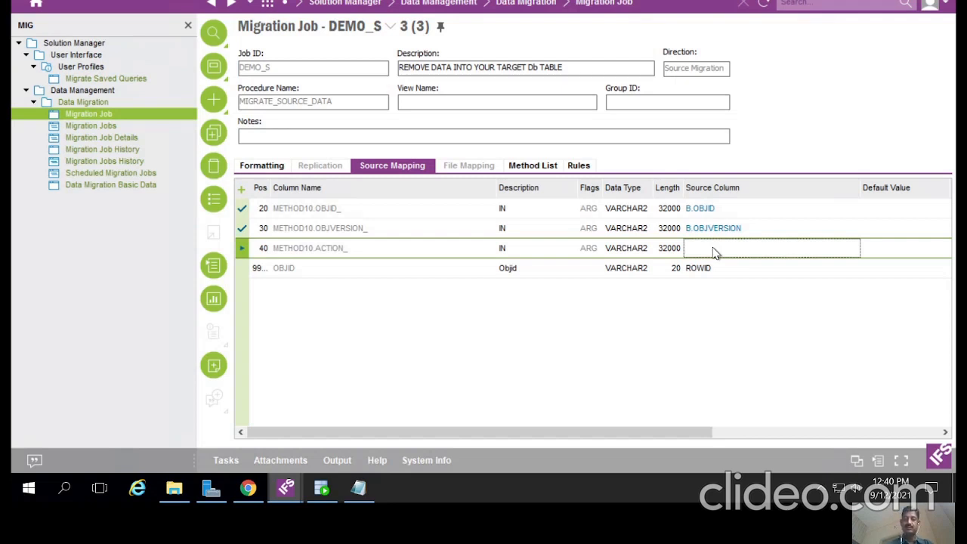
Step: Set ACTION_'s source to 'DO', change OBJID's source to B.ROWID, and save
{"action": "type", "text": "'"}
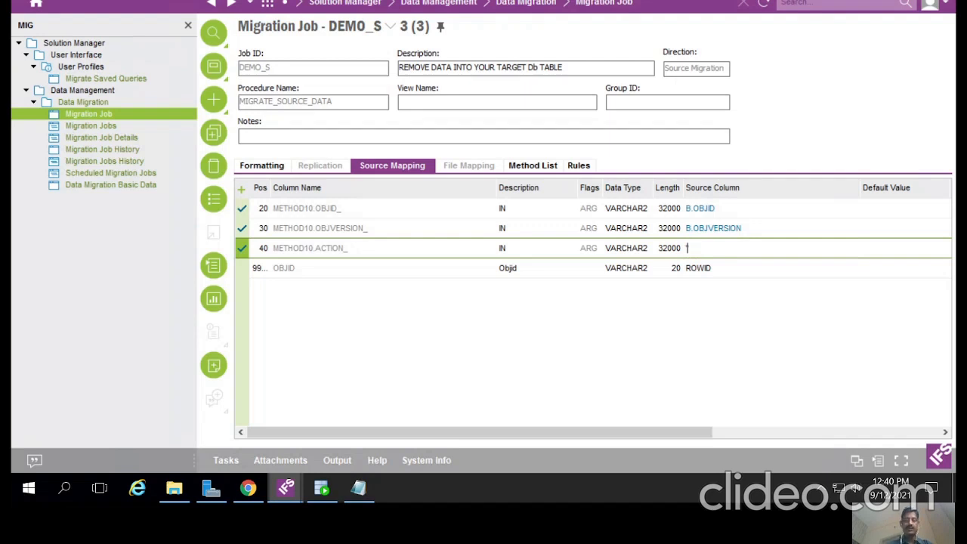
{"action": "type", "text": "DO'"}
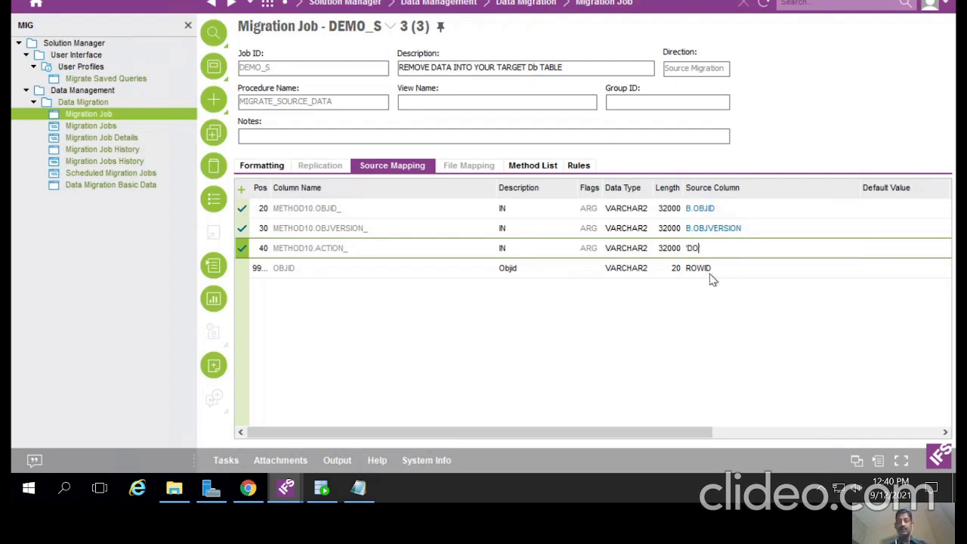
{"action": "left_click", "coordinate": [708, 270]}
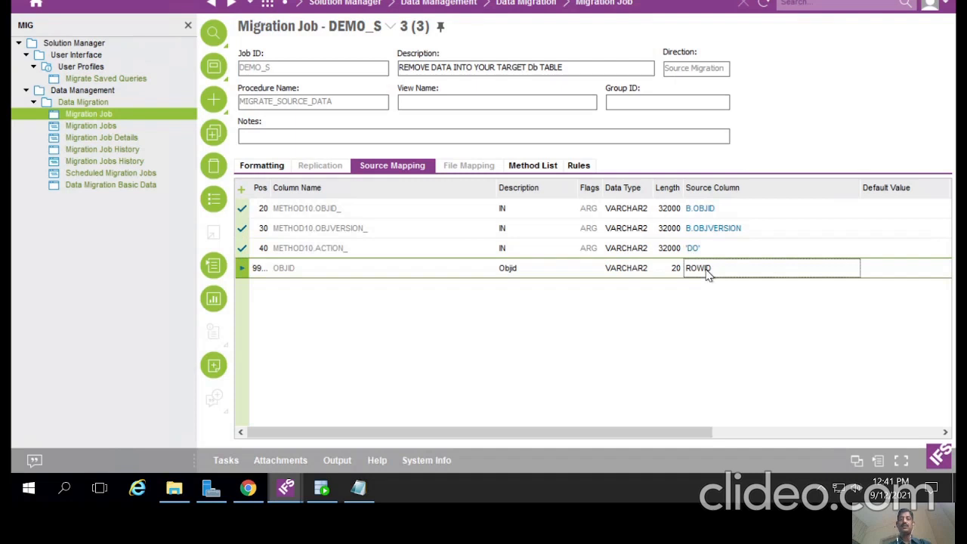
{"action": "left_click", "coordinate": [706, 270]}
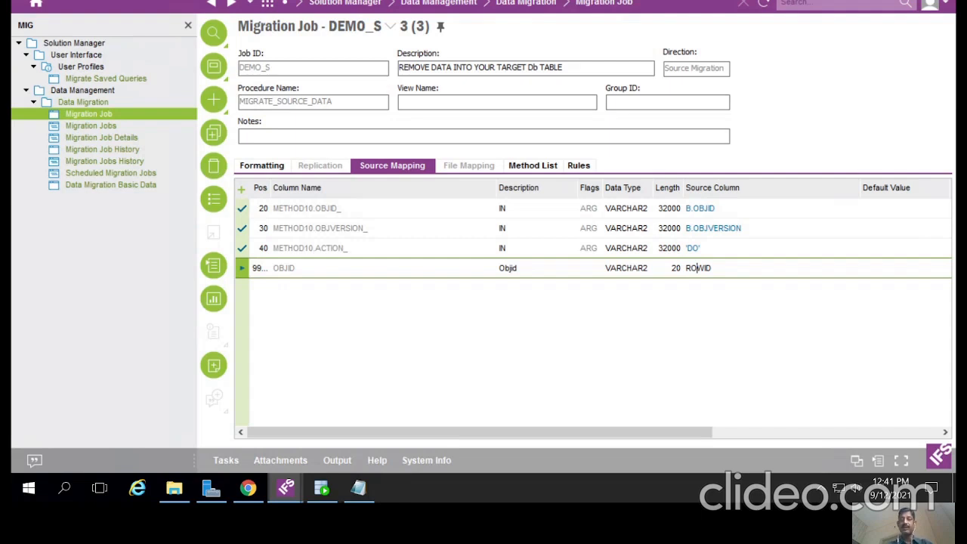
{"action": "left_click", "coordinate": [686, 268]}
{"action": "type", "text": "B."}
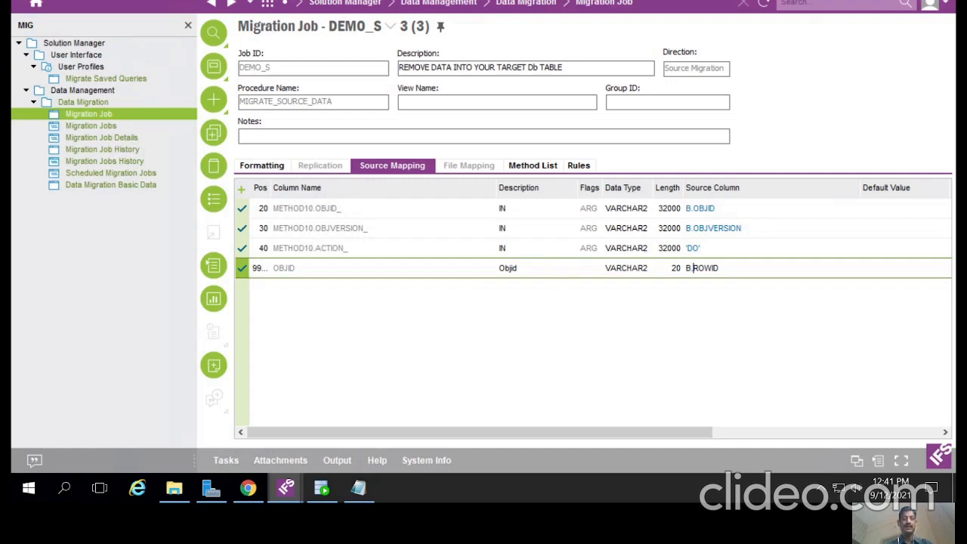
{"action": "left_click", "coordinate": [213, 66]}
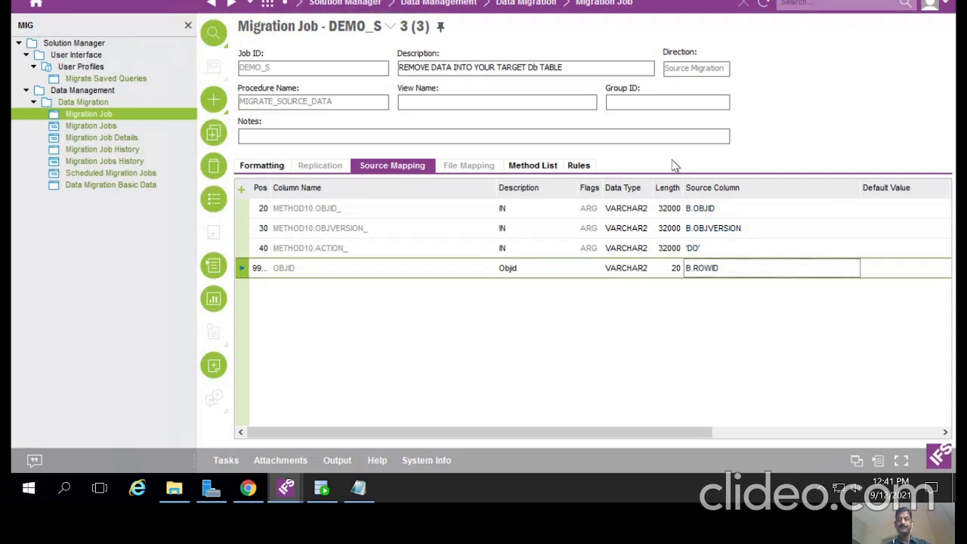
Step: Review the Method List and Formatting tabs, then choose Start Job... for DEMO_S
{"action": "left_click", "coordinate": [541, 164]}
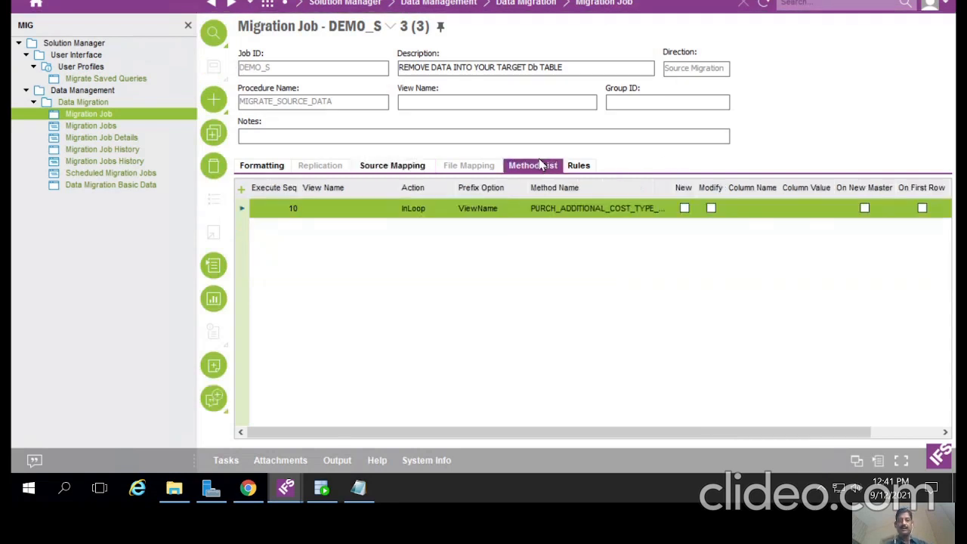
{"action": "left_click", "coordinate": [391, 164]}
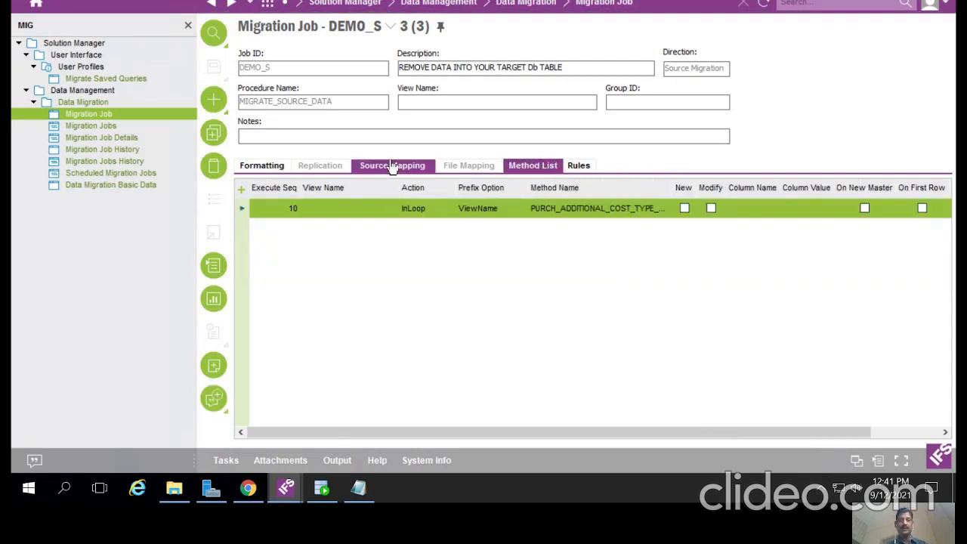
{"action": "left_click", "coordinate": [251, 165]}
{"action": "left_click", "coordinate": [391, 174]}
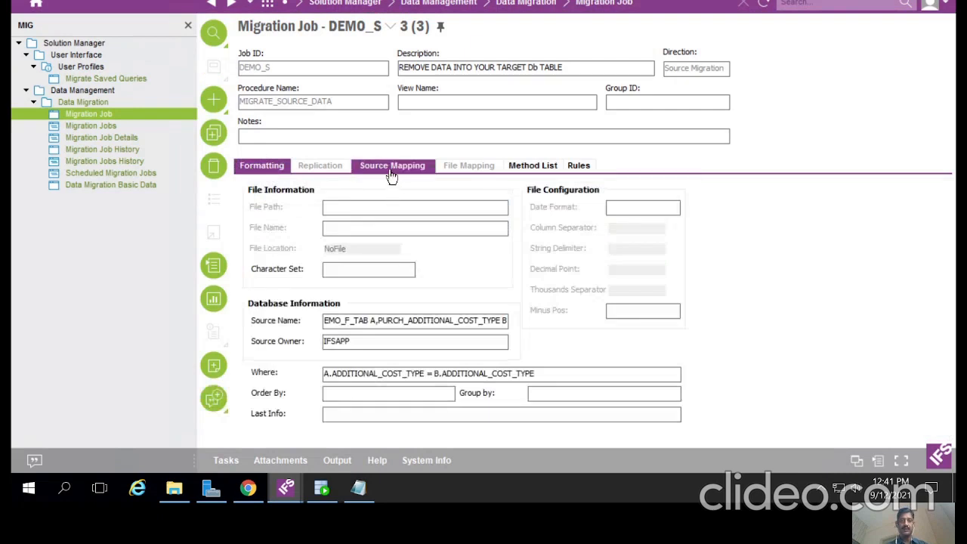
{"action": "left_click", "coordinate": [518, 171]}
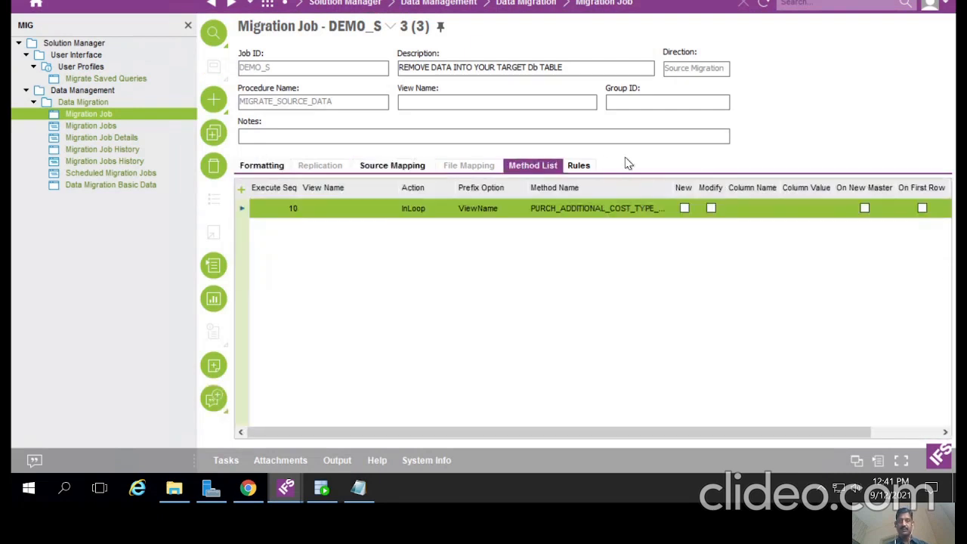
{"action": "left_click", "coordinate": [424, 169]}
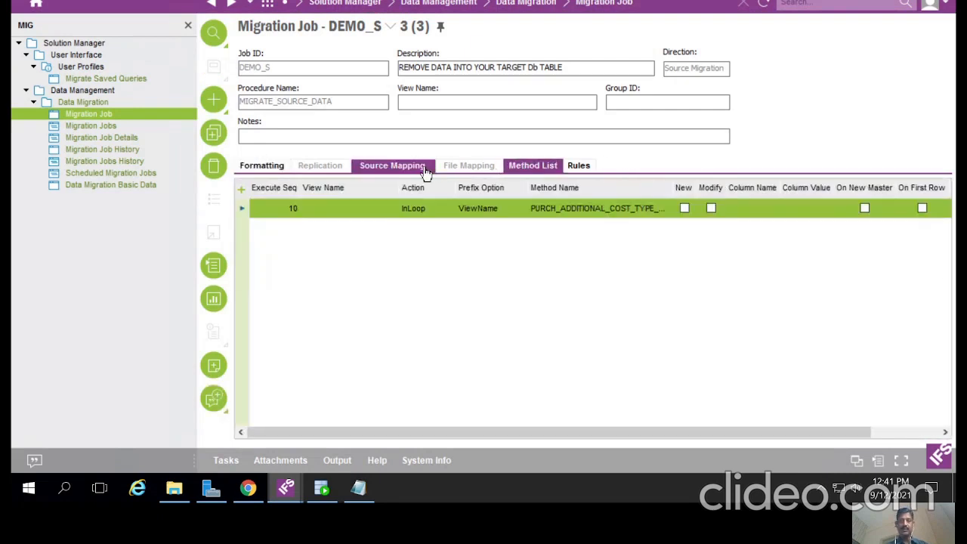
{"action": "left_click", "coordinate": [512, 171]}
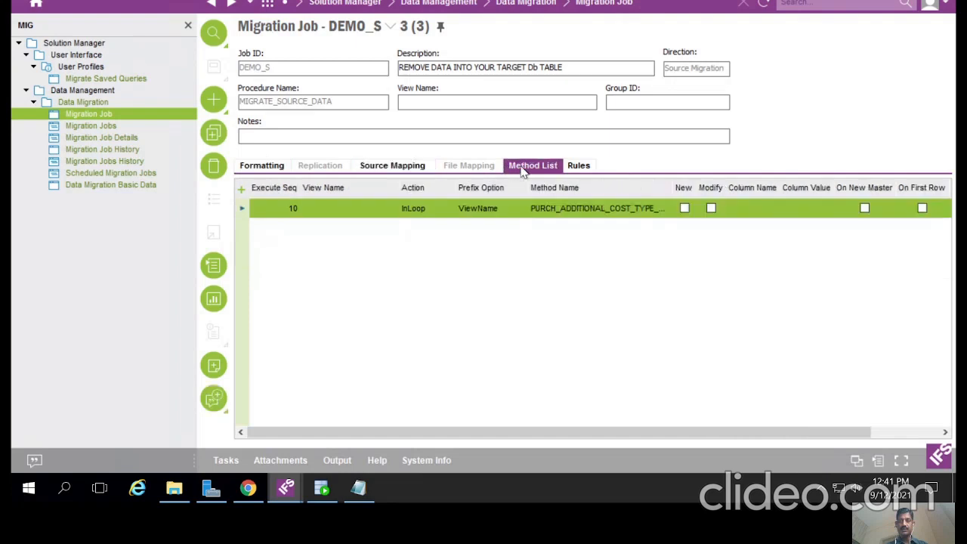
{"action": "right_click", "coordinate": [612, 165]}
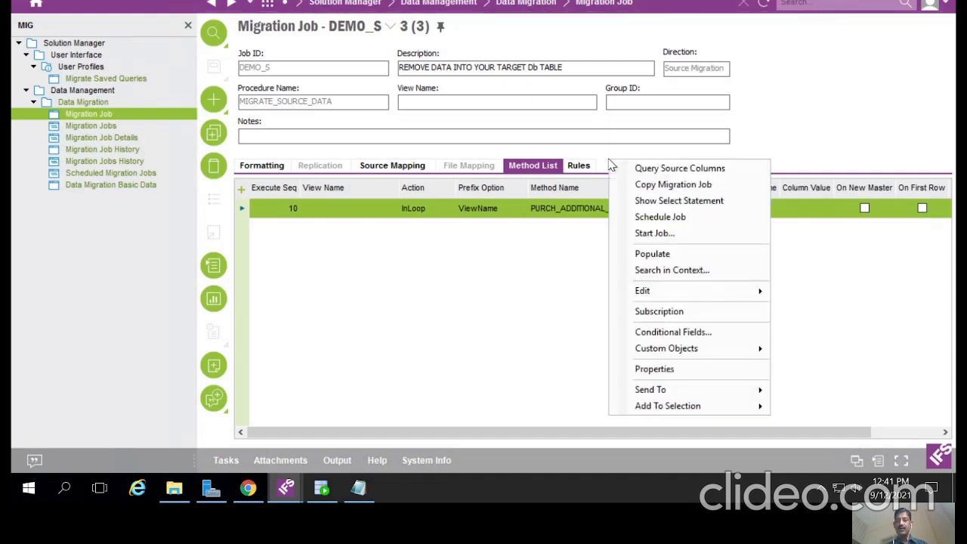
{"action": "left_click", "coordinate": [641, 235]}
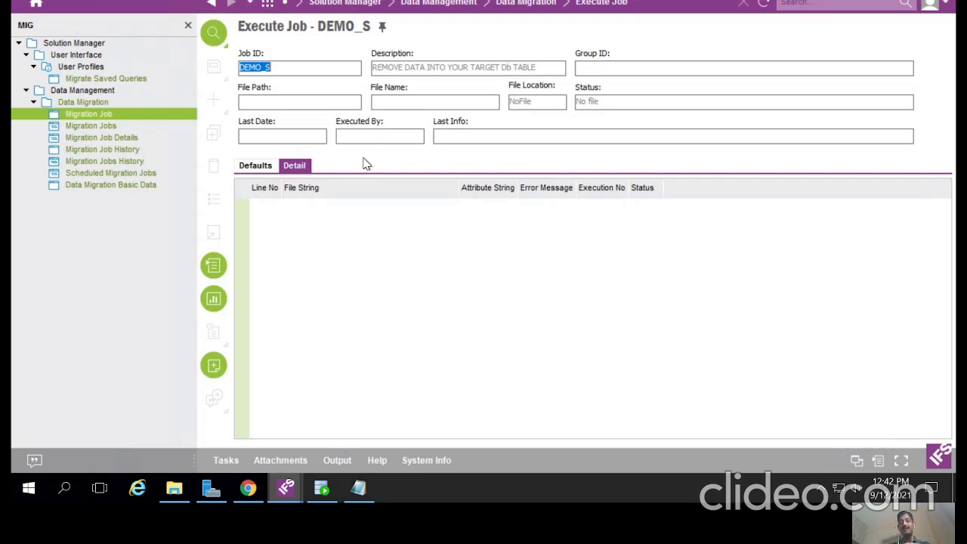
Step: Start the DEMO_S job online and accept the result: 1 row processed, 0 failed
{"action": "right_click", "coordinate": [427, 163]}
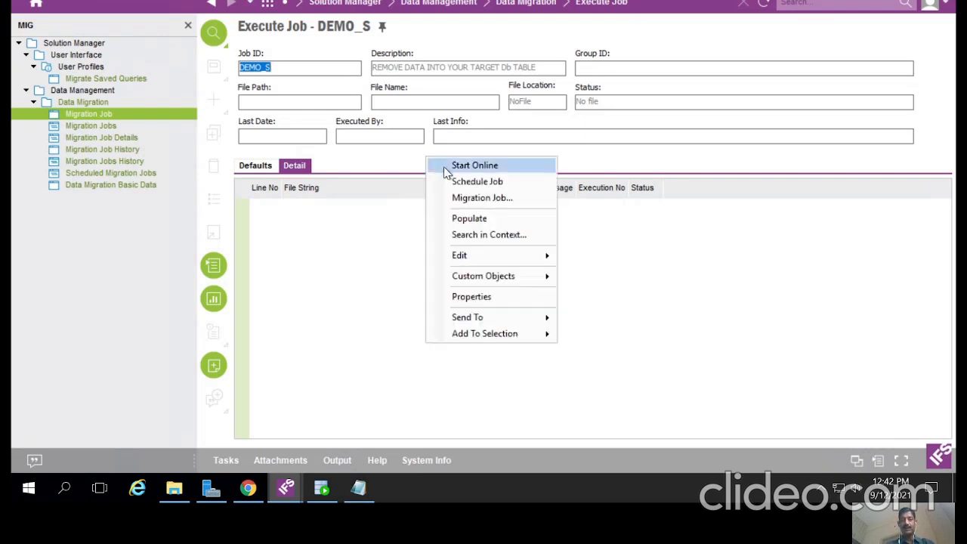
{"action": "left_click", "coordinate": [444, 166]}
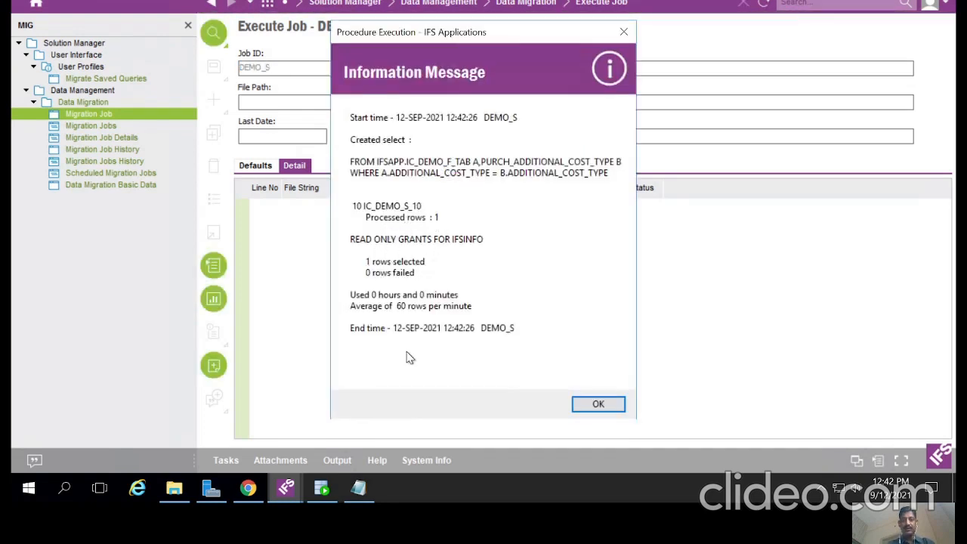
{"action": "left_click", "coordinate": [358, 489]}
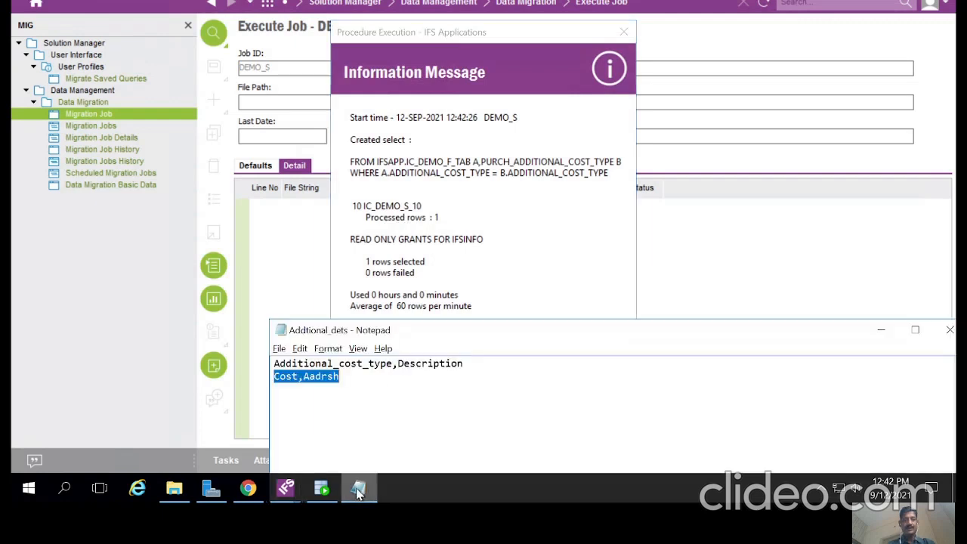
{"action": "left_click", "coordinate": [358, 490]}
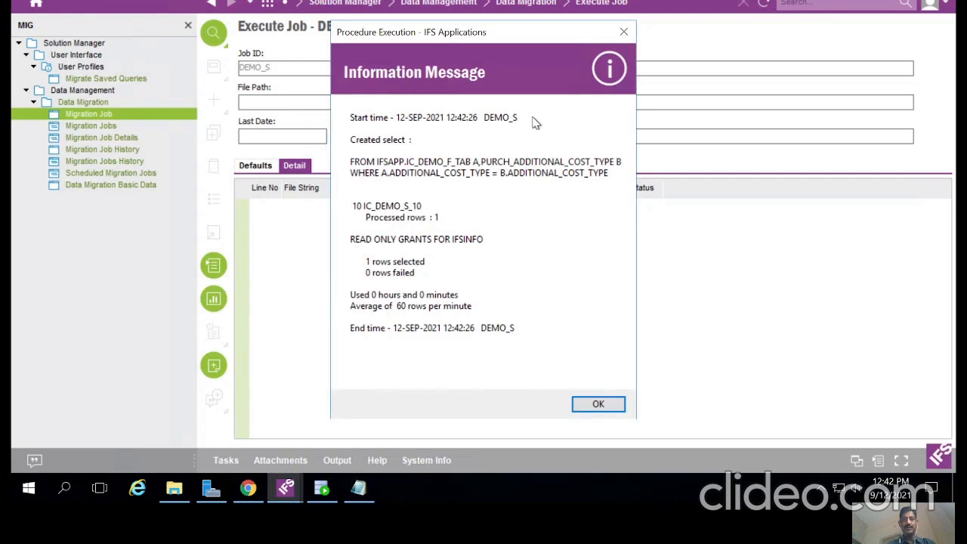
{"action": "left_click", "coordinate": [598, 405]}
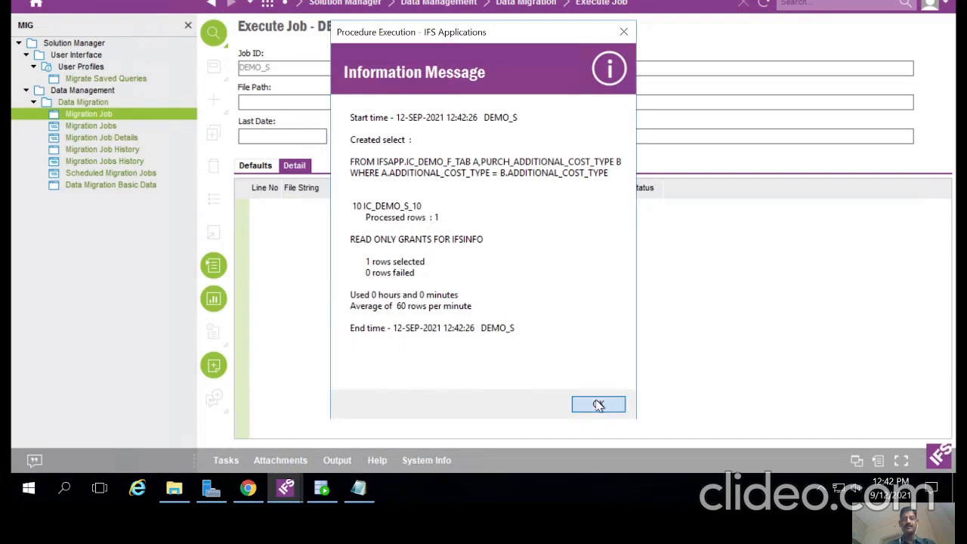
Step: Refresh the Additional Cost Types list to show COST removed, then return to SQL Developer
{"action": "mouse_move", "coordinate": [286, 495]}
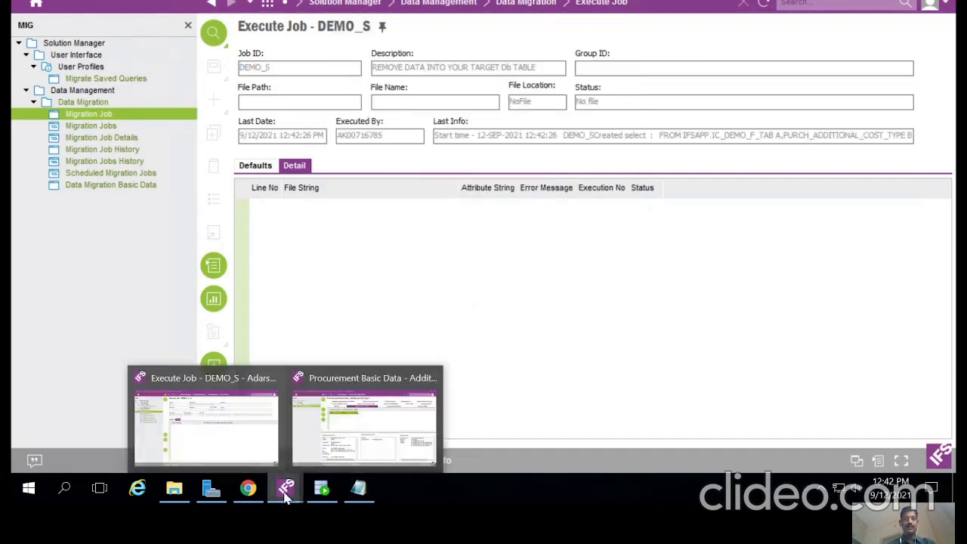
{"action": "left_click", "coordinate": [358, 420]}
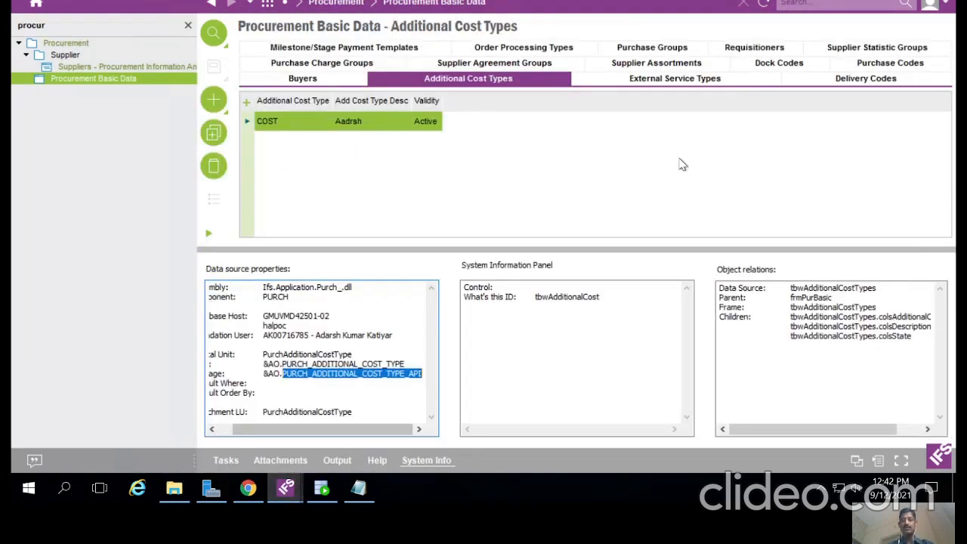
{"action": "left_click", "coordinate": [764, 3]}
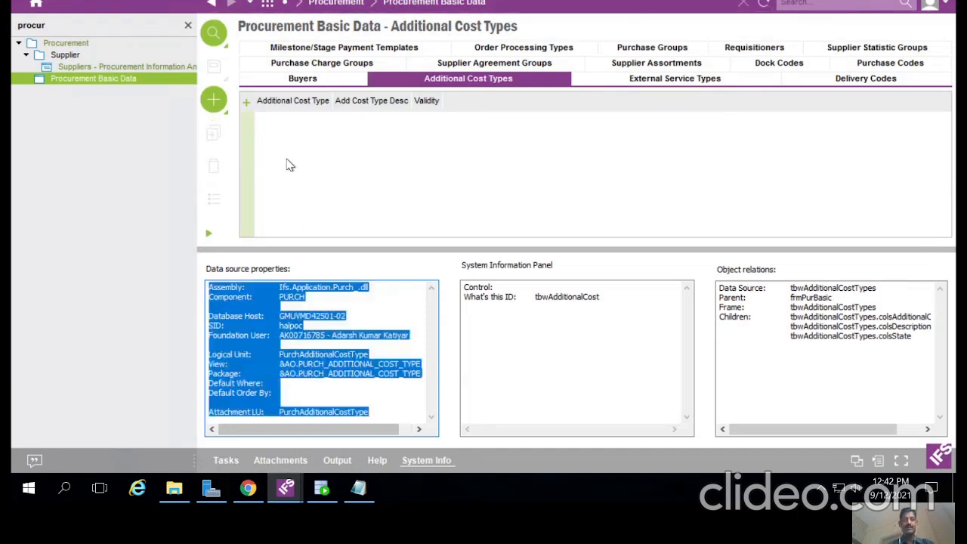
{"action": "left_click", "coordinate": [320, 489]}
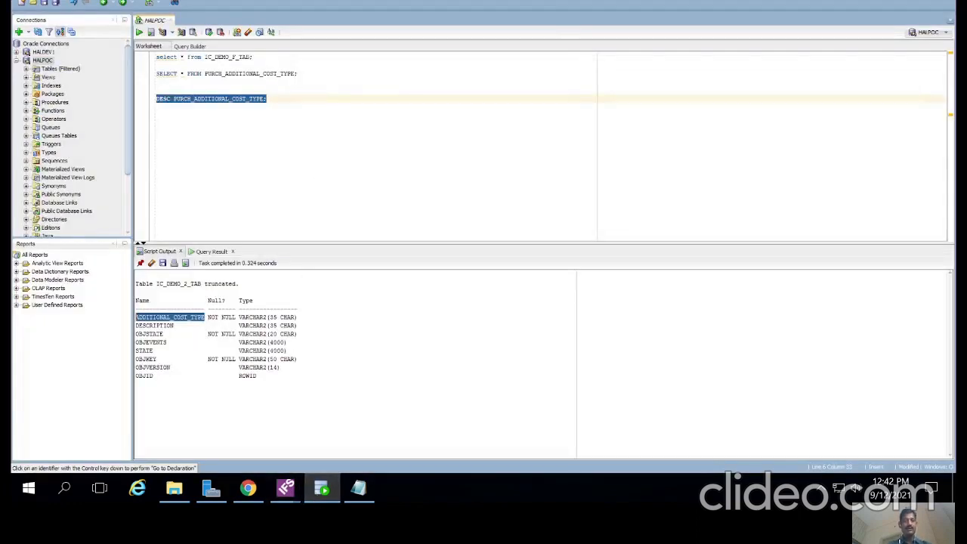
Step: Rerun SELECT * FROM PURCH_ADDITIONAL_COST_TYPE for 0 rows, then go back to Execute Job - DEMO_S
{"action": "left_click", "coordinate": [277, 99]}
{"action": "left_click", "coordinate": [300, 73]}
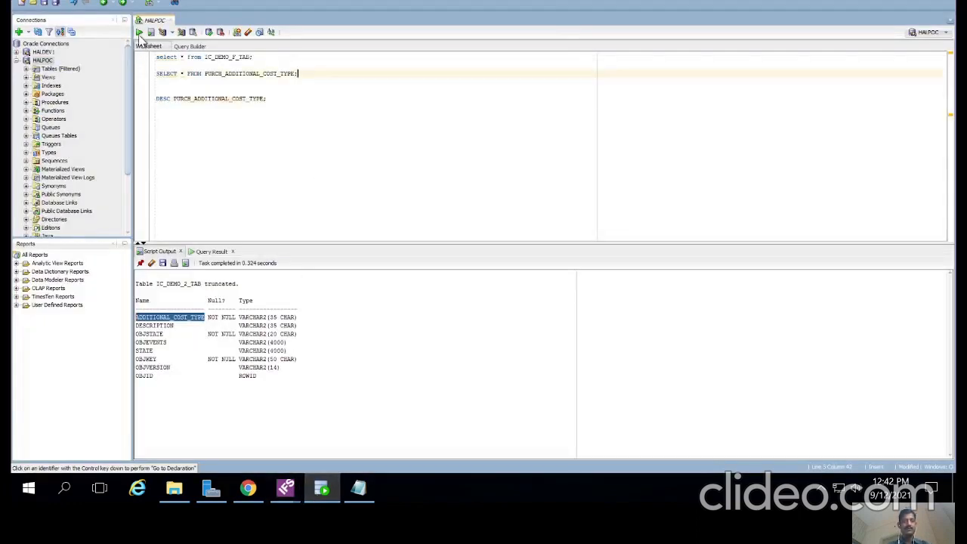
{"action": "left_click", "coordinate": [139, 32]}
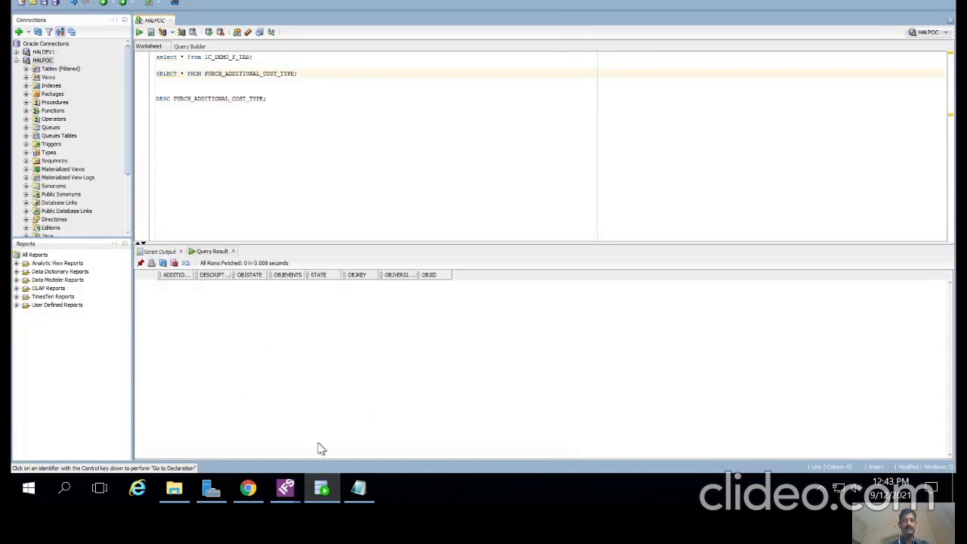
{"action": "left_click", "coordinate": [285, 491]}
{"action": "left_click", "coordinate": [217, 416]}
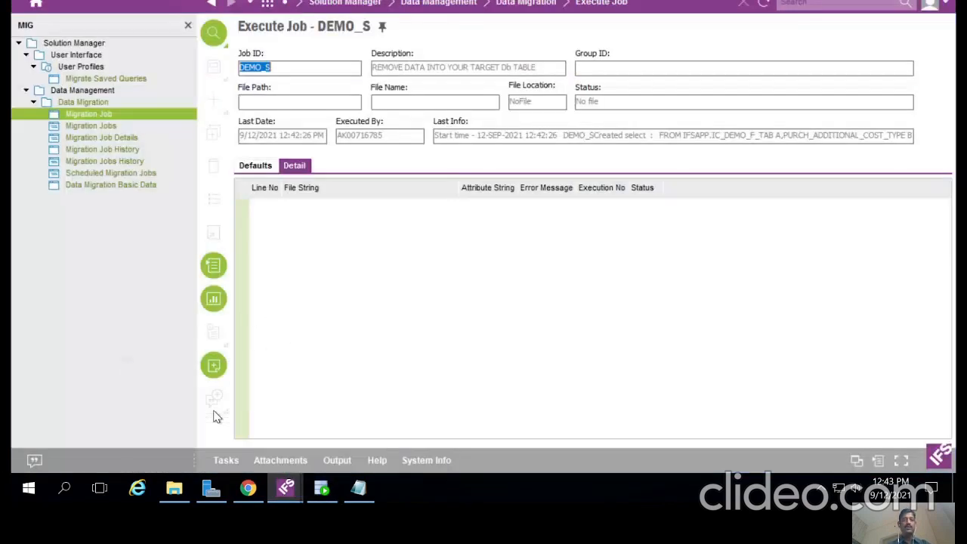